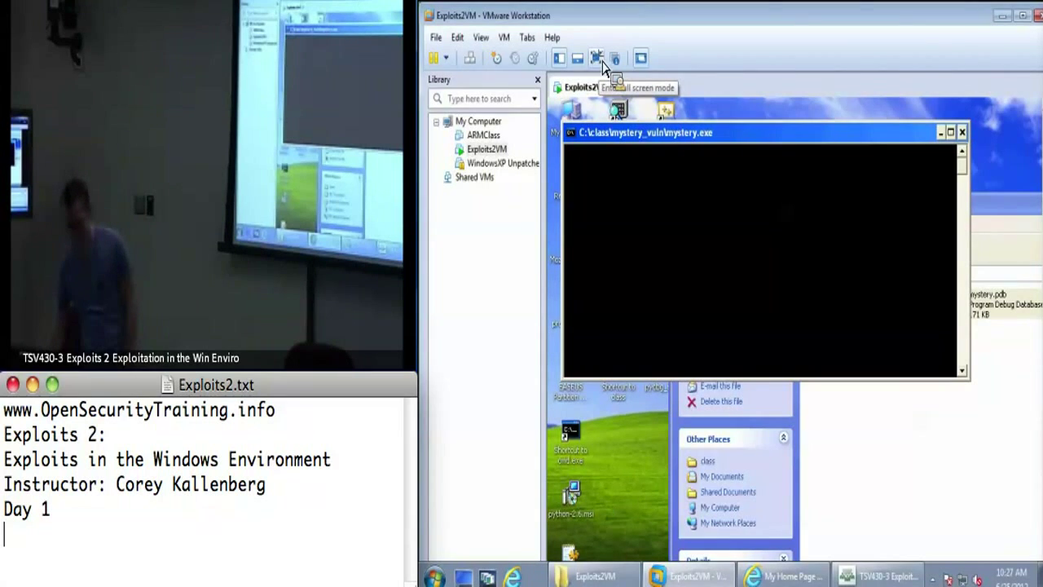
Make the Exploits2VM virtual machine fill the whole screen.
left_click(598, 58)
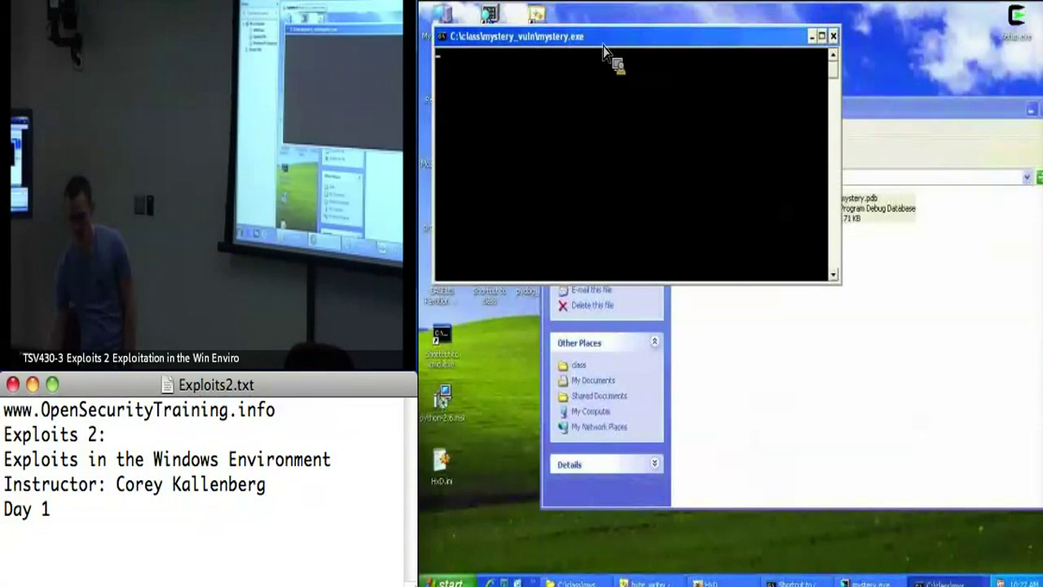
Move the mystery.exe console window to a new spot on screen.
left_click_drag(606, 55, 634, 313)
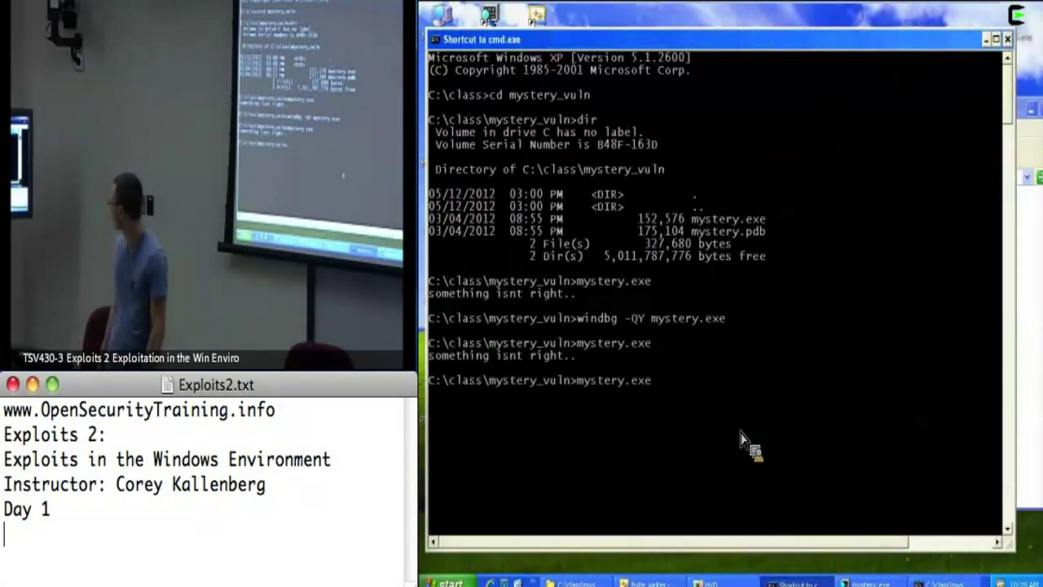
type("mystery.exe")
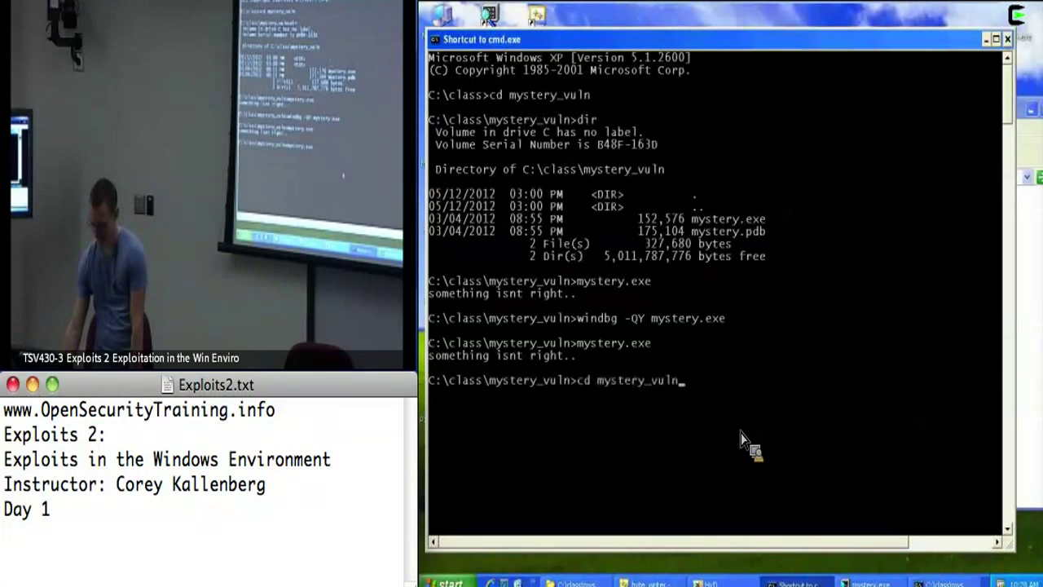
Launch mystery.exe under WinDbg and set the display font to Courier New, size 12.
key("Return")
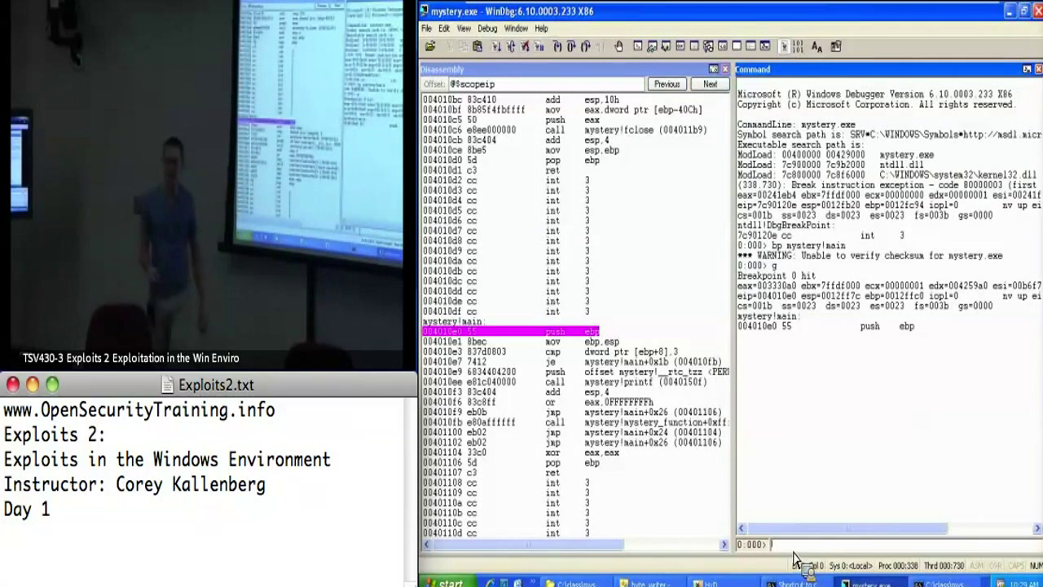
left_click(464, 29)
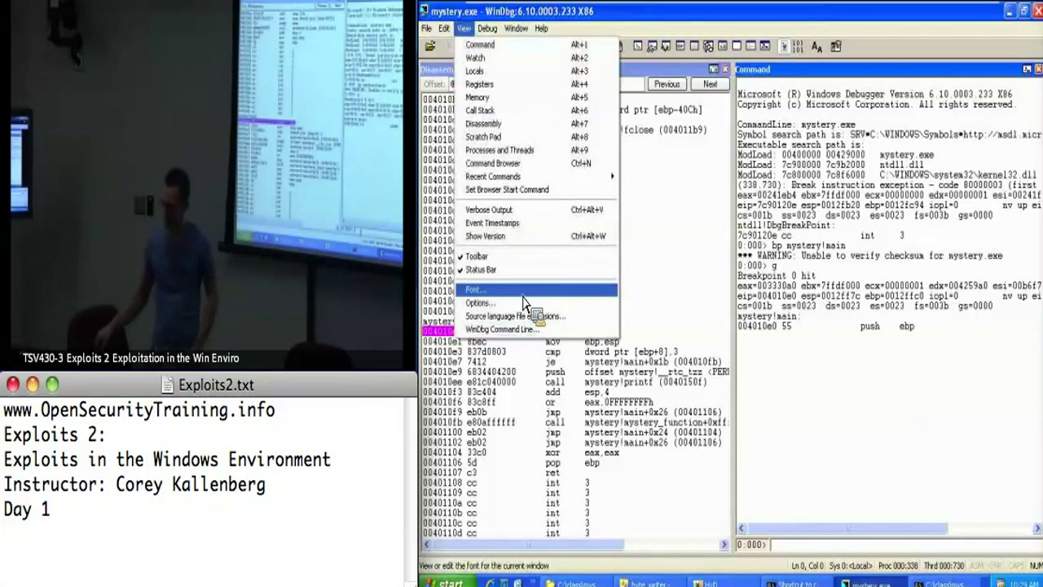
left_click(476, 289)
left_click(471, 180)
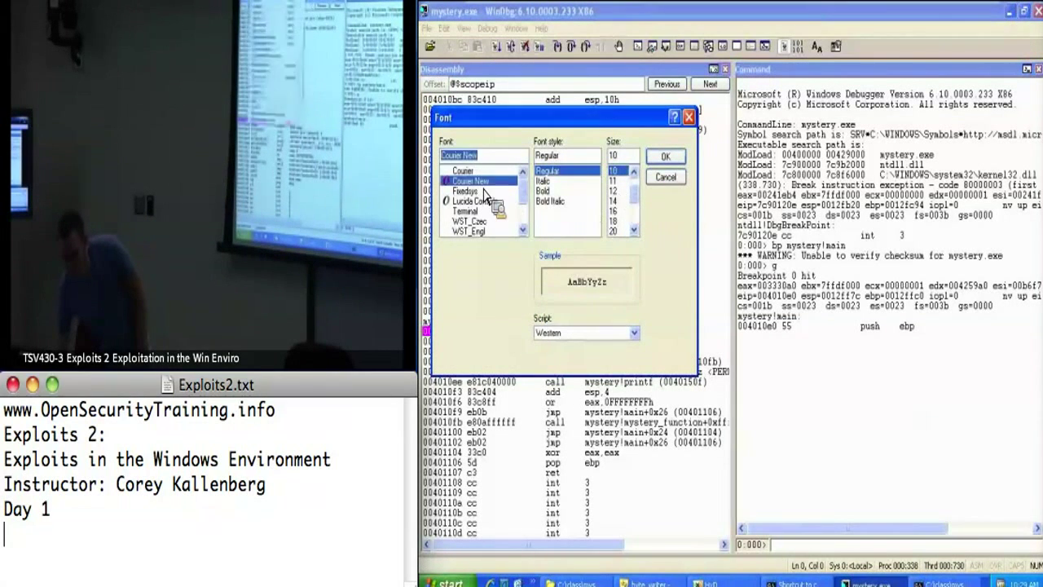
left_click(613, 191)
left_click(665, 156)
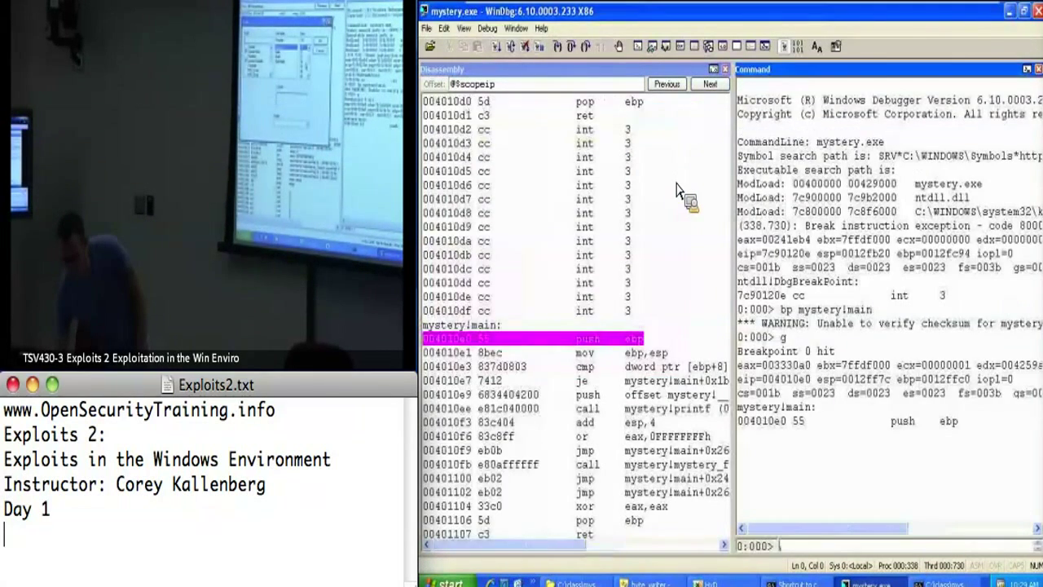
left_click_drag(505, 545, 570, 544)
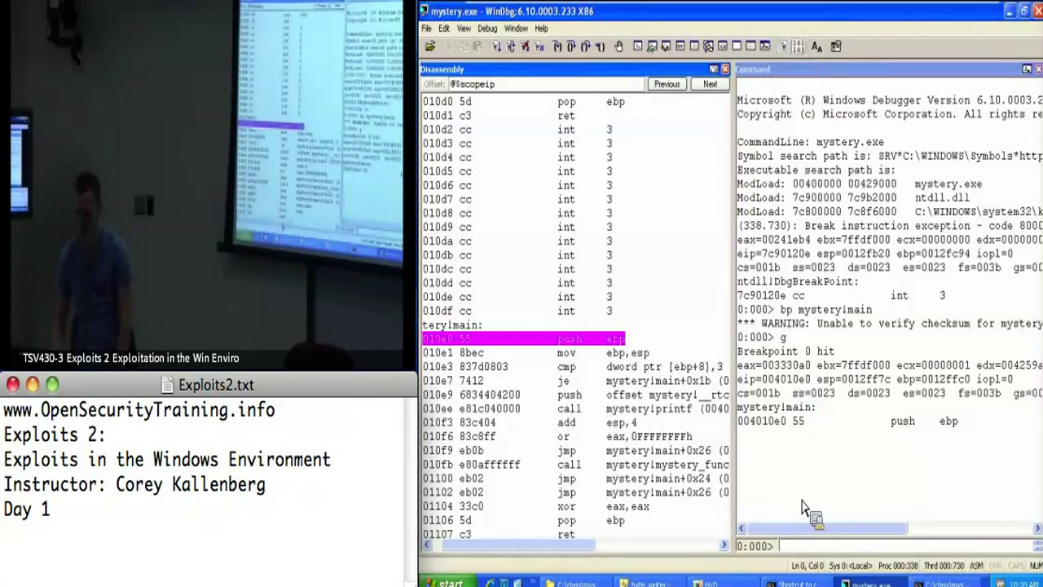
left_click(799, 546)
type("t")
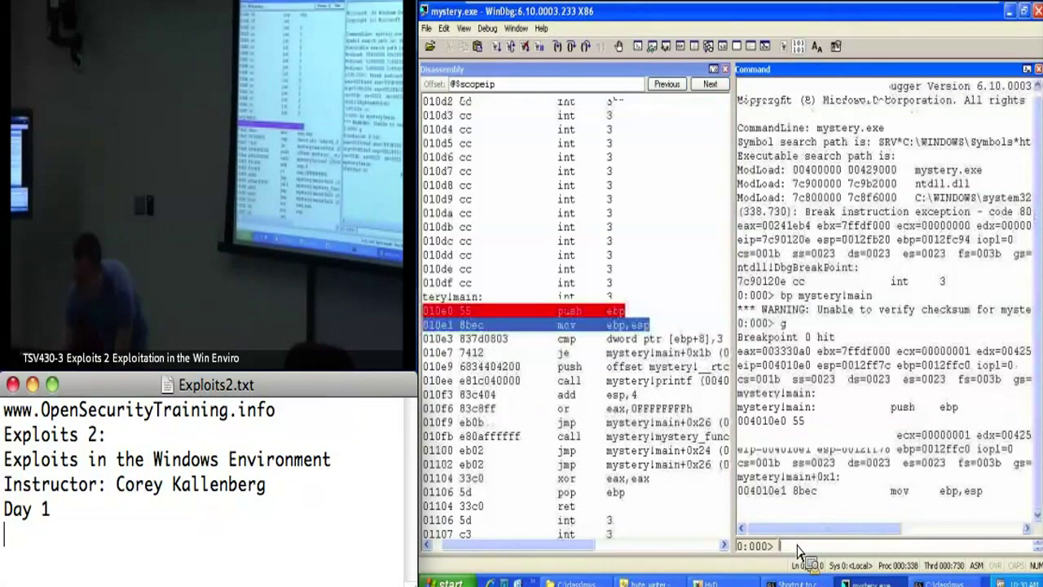
Trace two instructions into main to the cmp dword ptr [ebp+8],3 at 004010e3.
key("Return")
type("t")
key("Return")
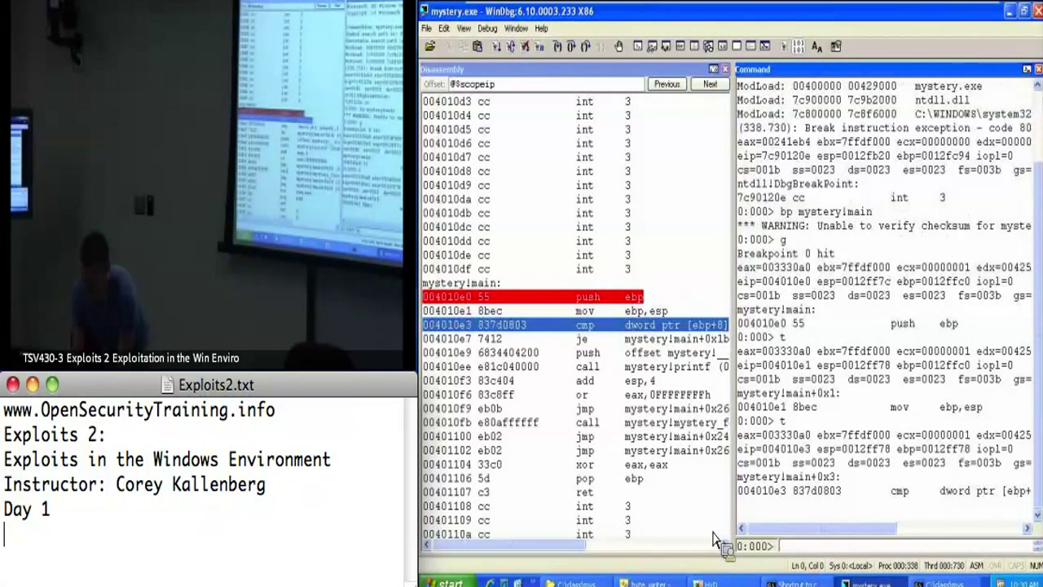
mouse_move(566, 544)
left_mouse_down()
mouse_move(611, 544)
mouse_move(577, 544)
left_mouse_up()
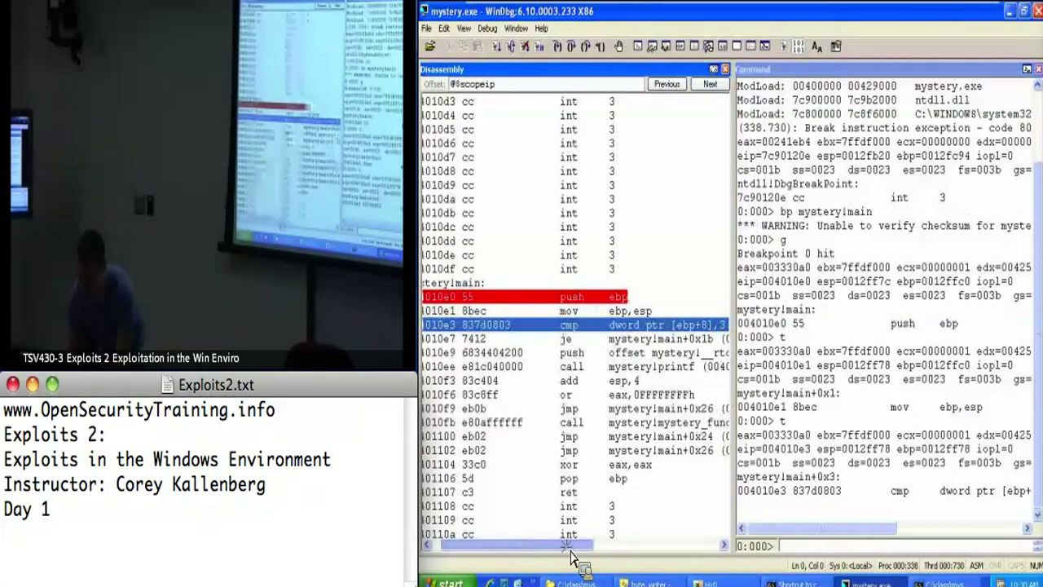
left_click_drag(573, 544, 505, 544)
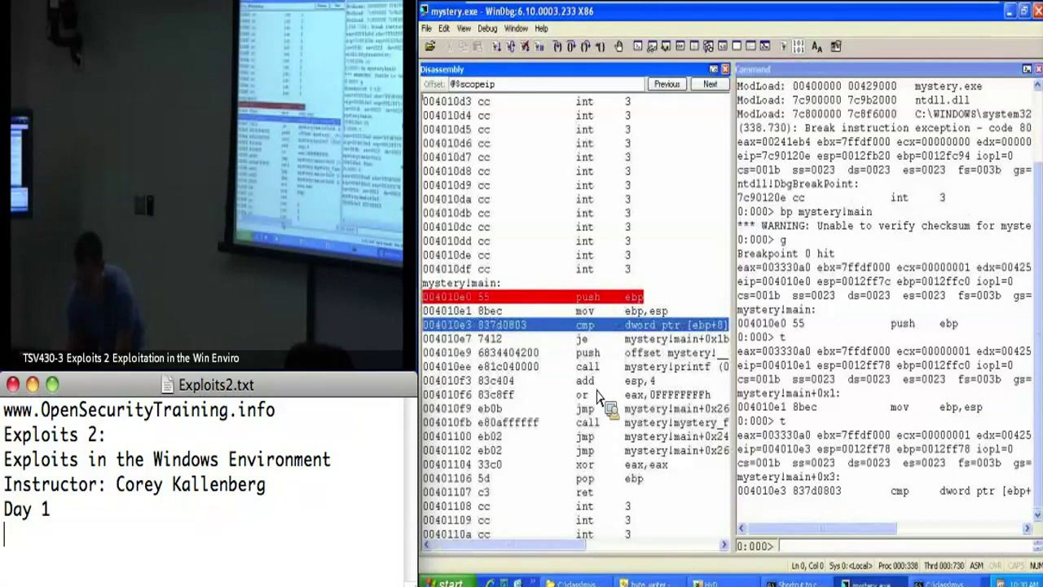
left_click_drag(574, 544, 603, 544)
left_click(803, 546)
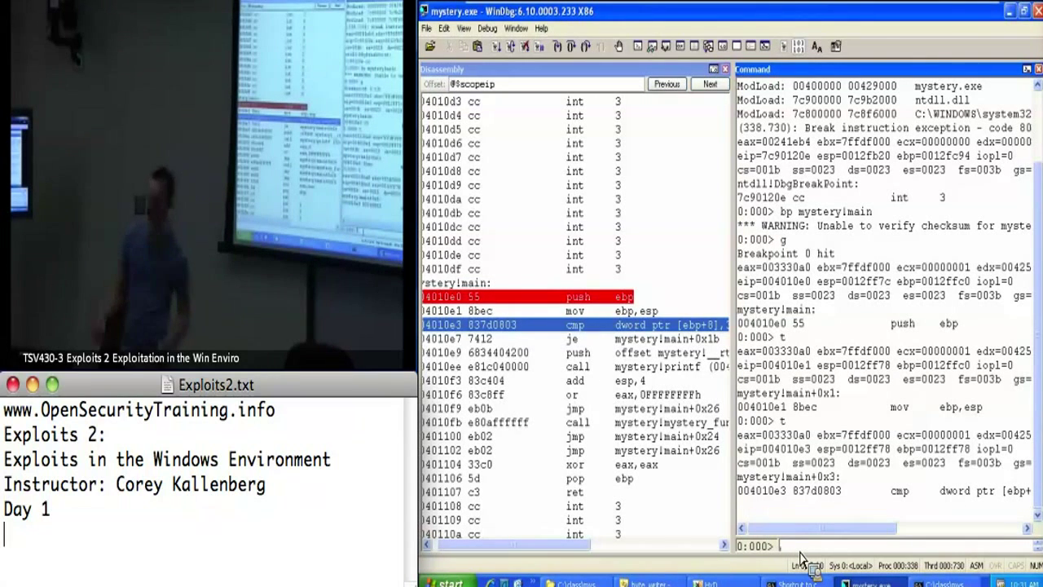
type("dd ebp+")
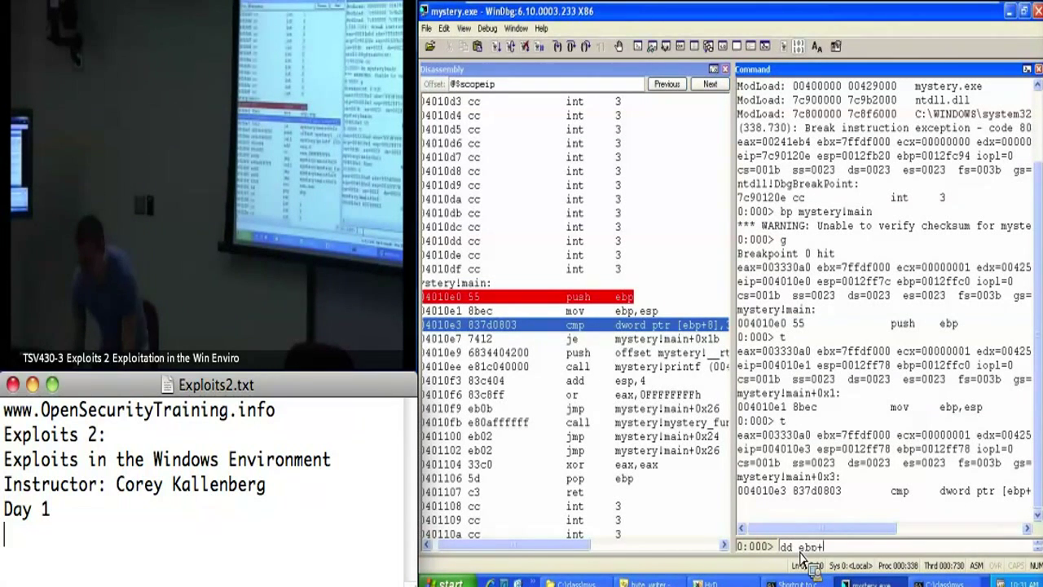
type("8 L1")
Check the dword at ebp+8 and step past the comparison to the printf call.
key("Return")
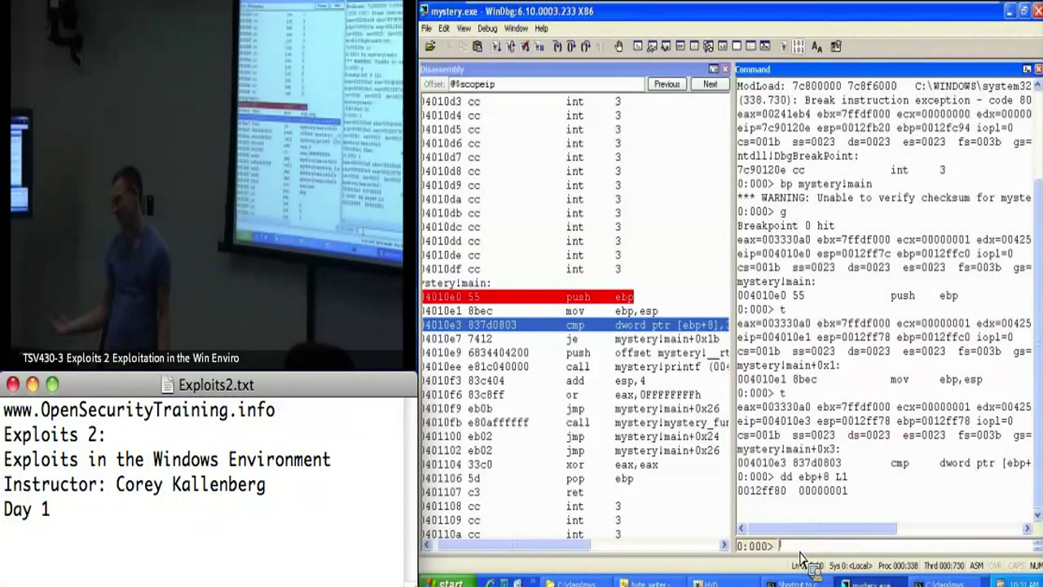
type("t")
key("Return")
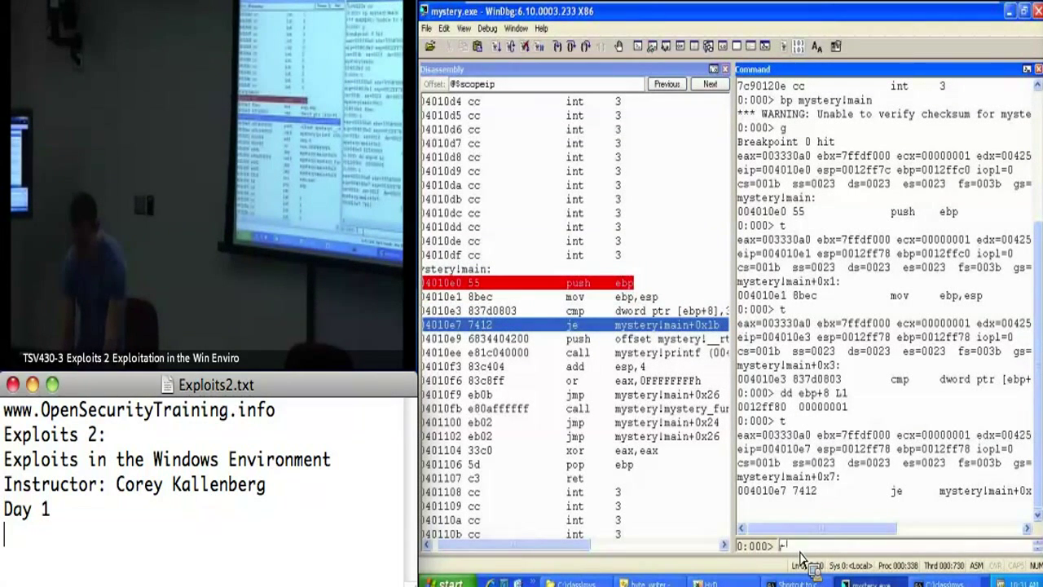
type("t")
key("Return")
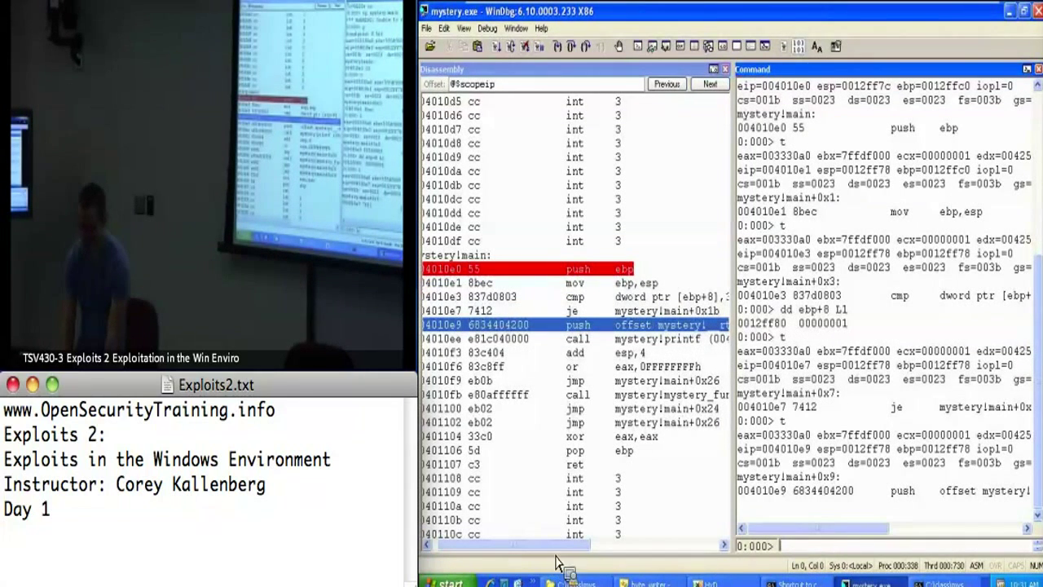
left_click_drag(559, 544, 628, 546)
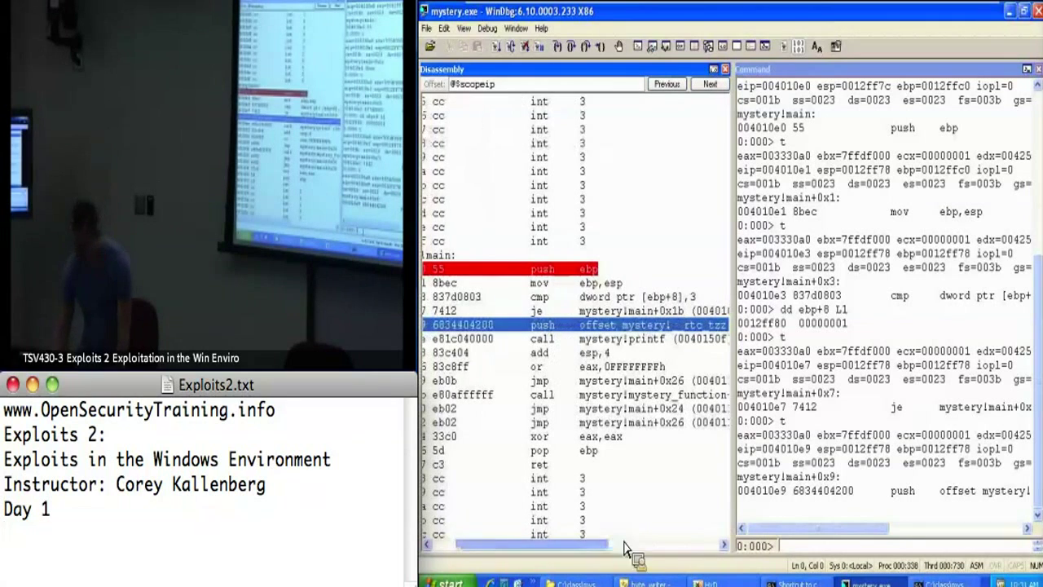
left_click(787, 546)
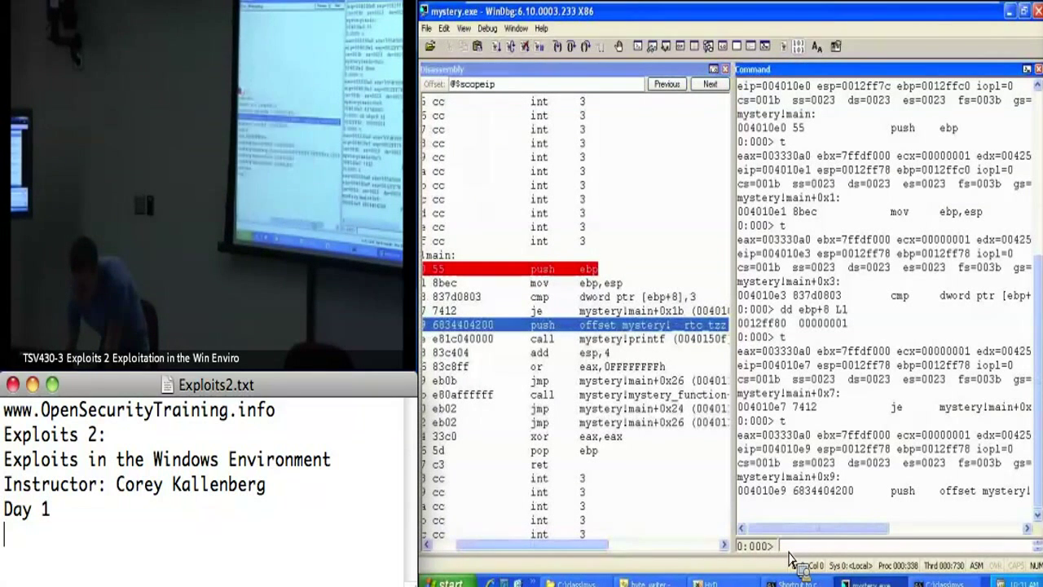
type("t")
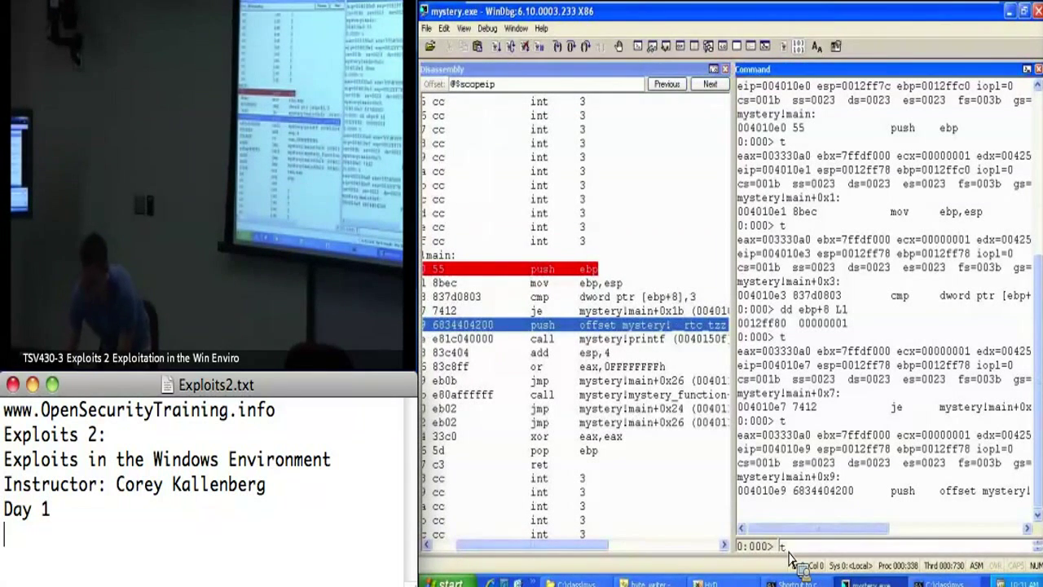
type("dd esp")
key("Return")
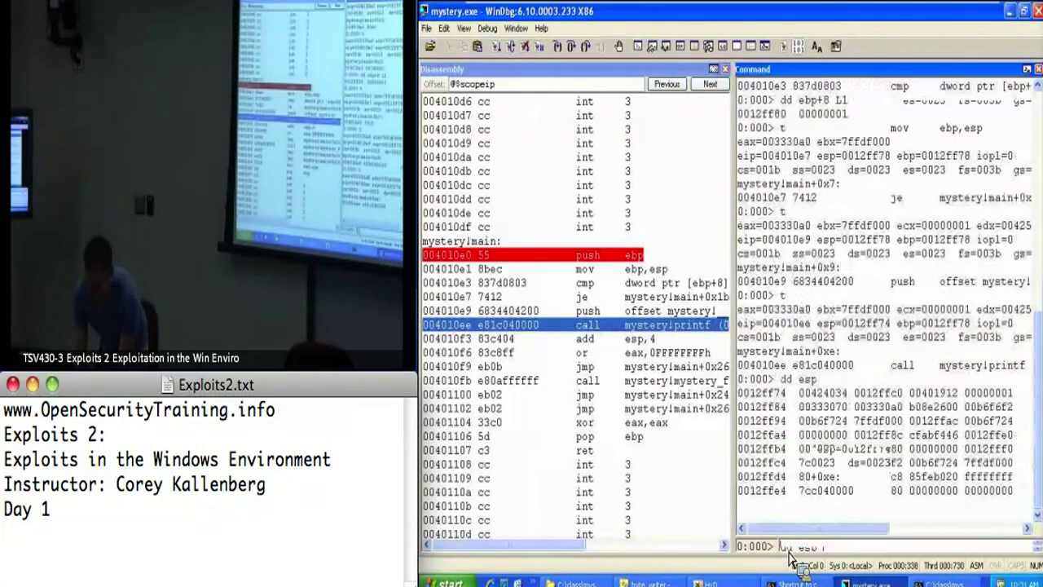
Dump esp, then dc and da poi(esp) to reveal 'something isnt right...', and step into printf.
key("Return")
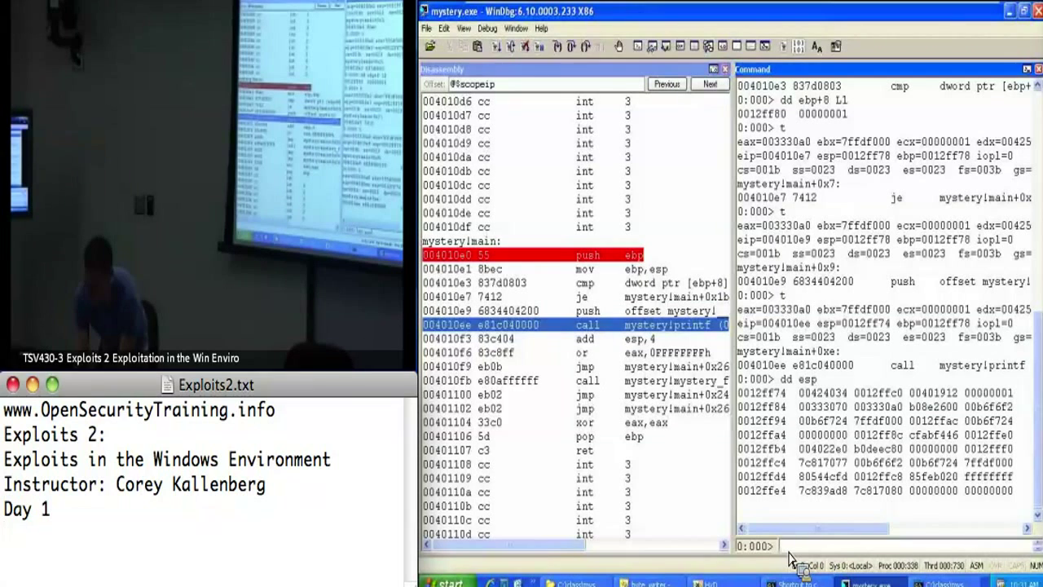
type("da poi(esp")
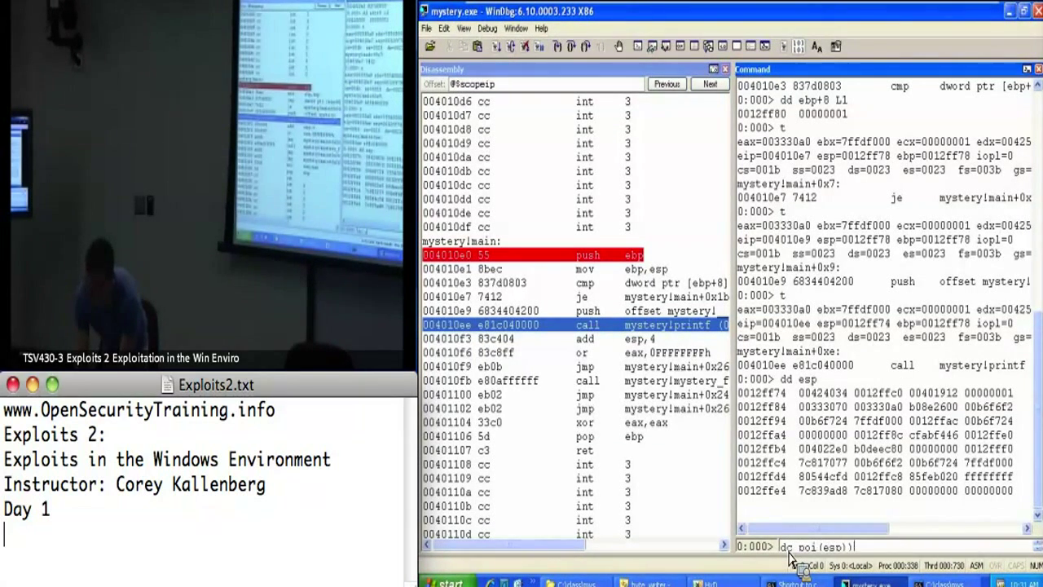
key("Return")
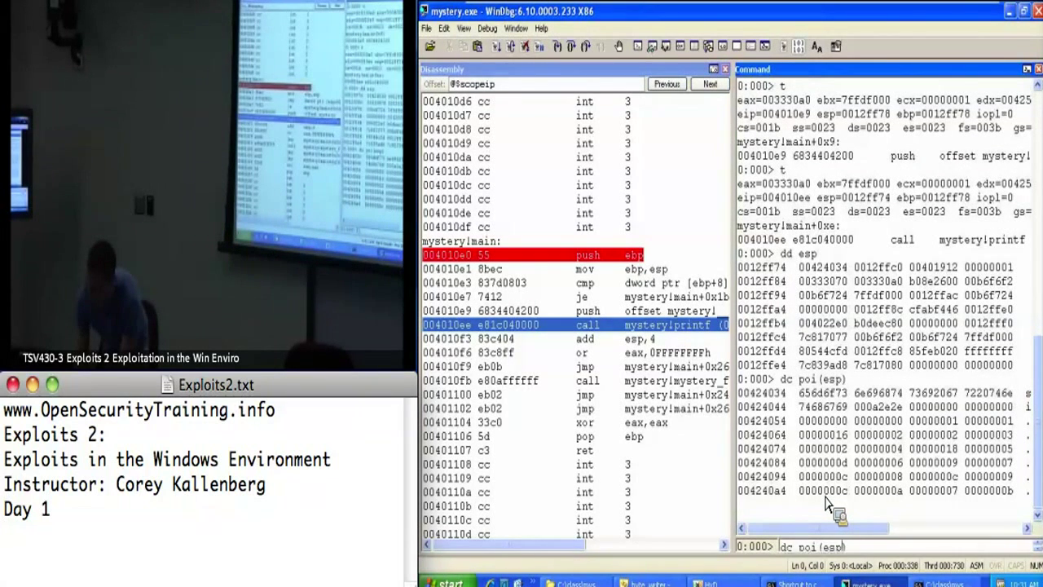
type("t")
key("Return")
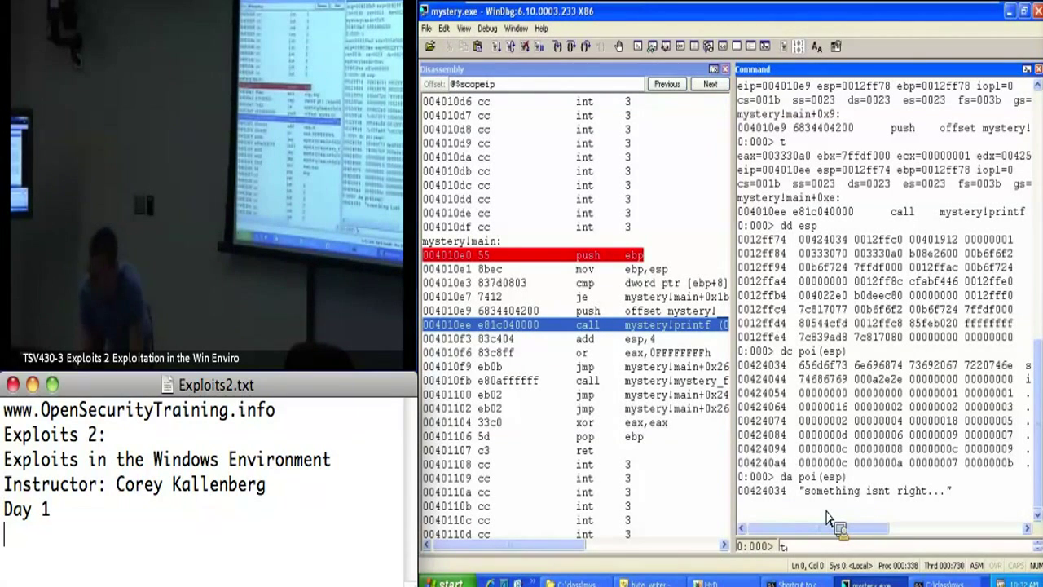
key("Return")
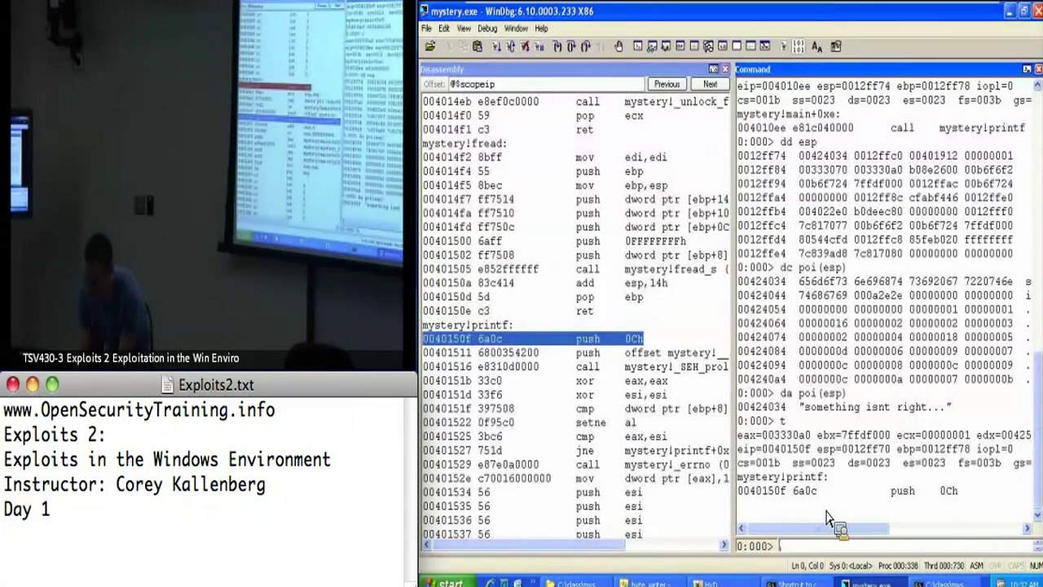
type("gu")
Return from printf with gu, step once, and restart mystery.exe.
key("Return")
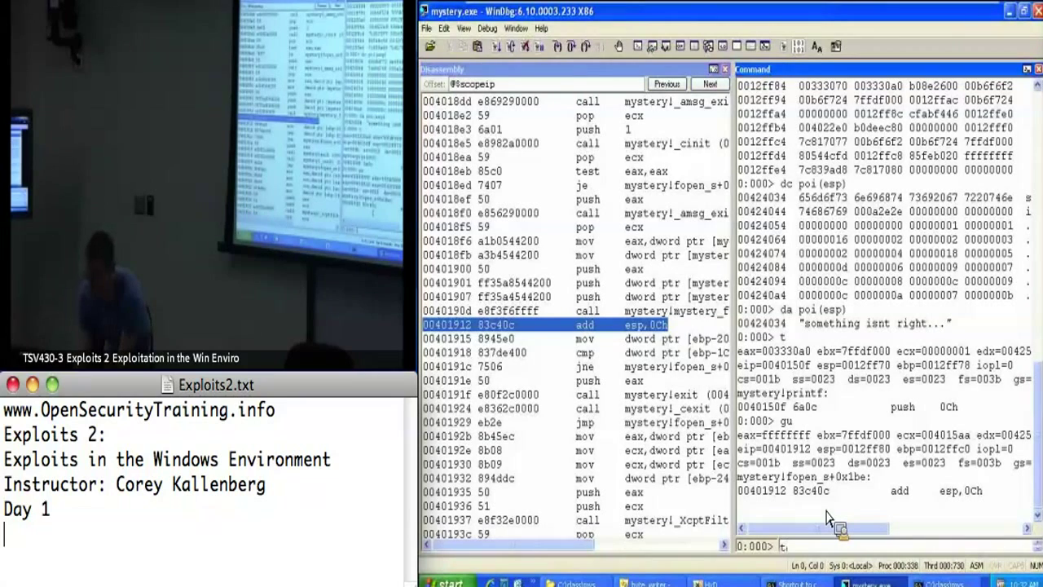
type(".restar")
key("Return")
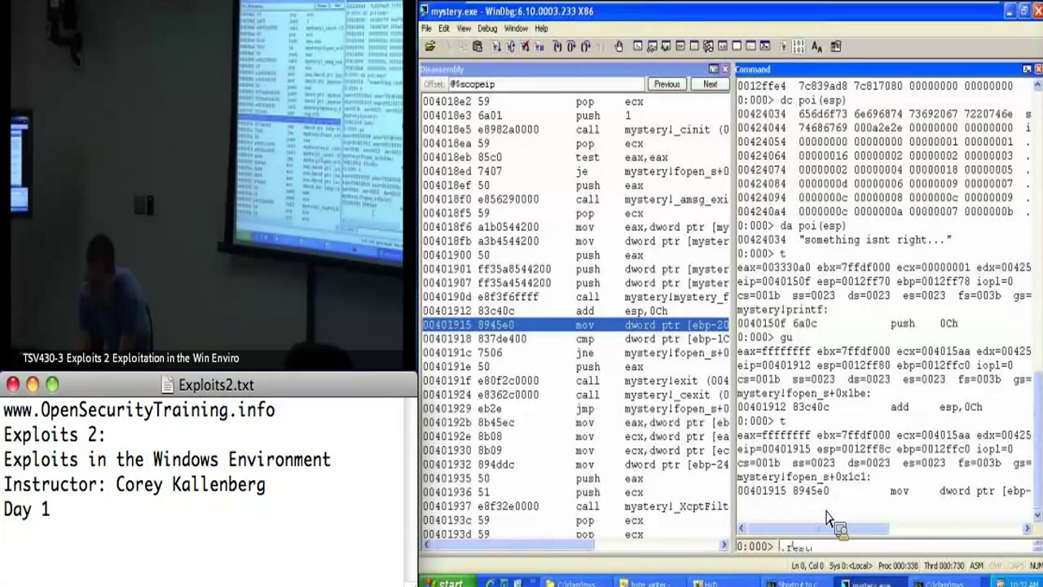
key("Return")
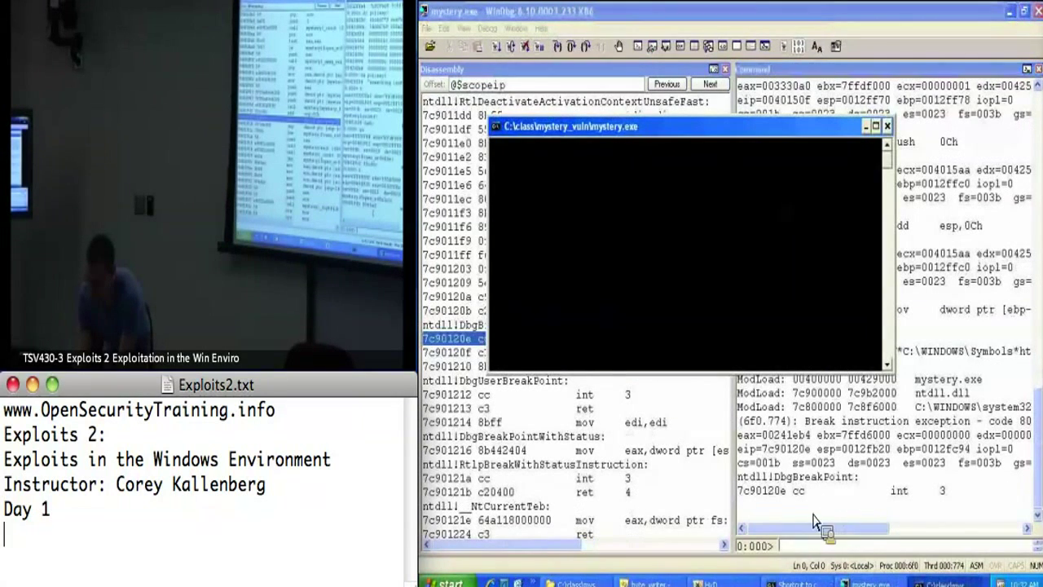
Set a breakpoint on mystery!main and run until it hits.
left_click(803, 546)
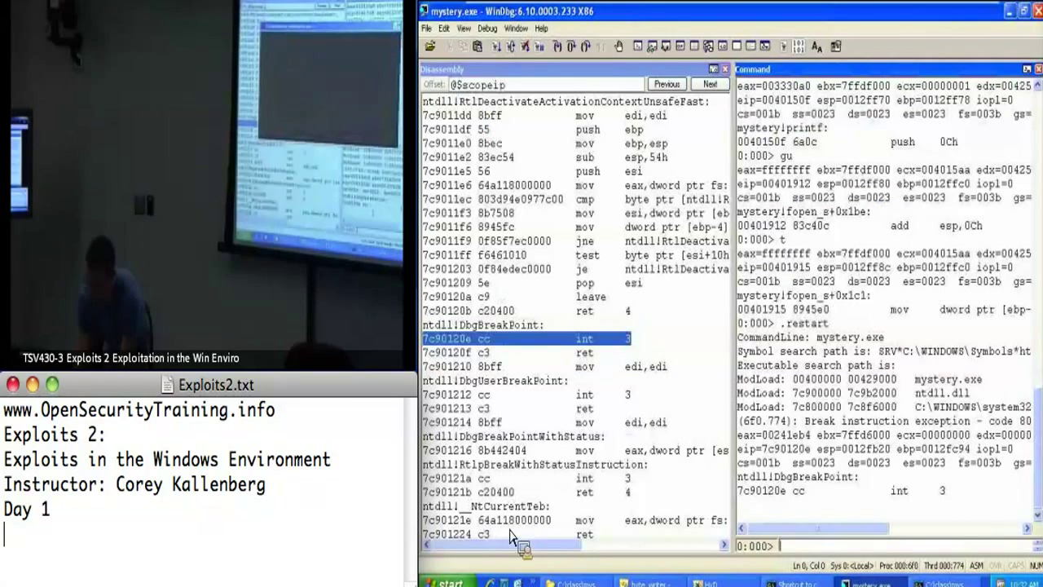
type("bl")
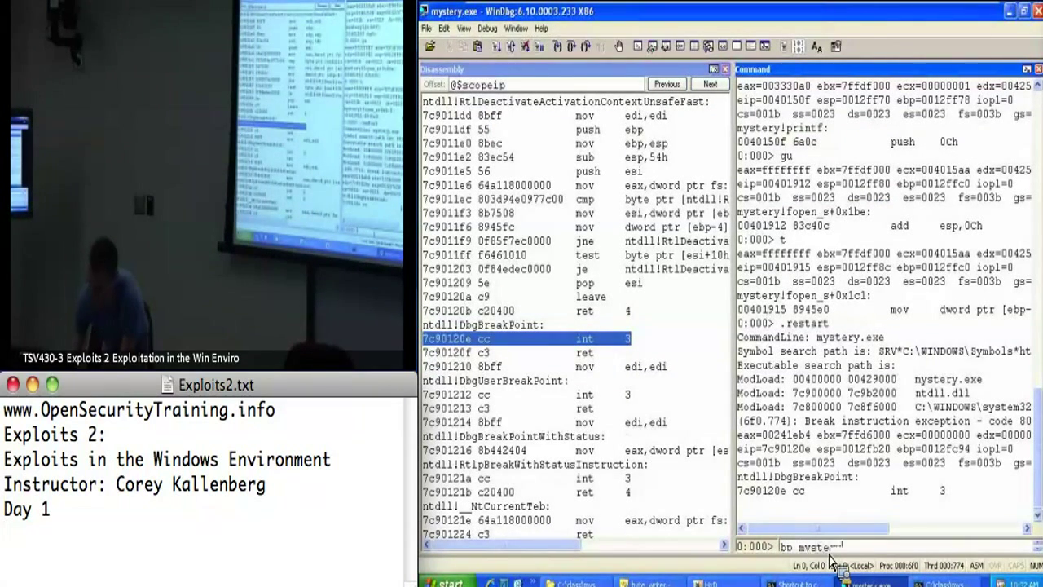
type("main")
key("Return")
type("g")
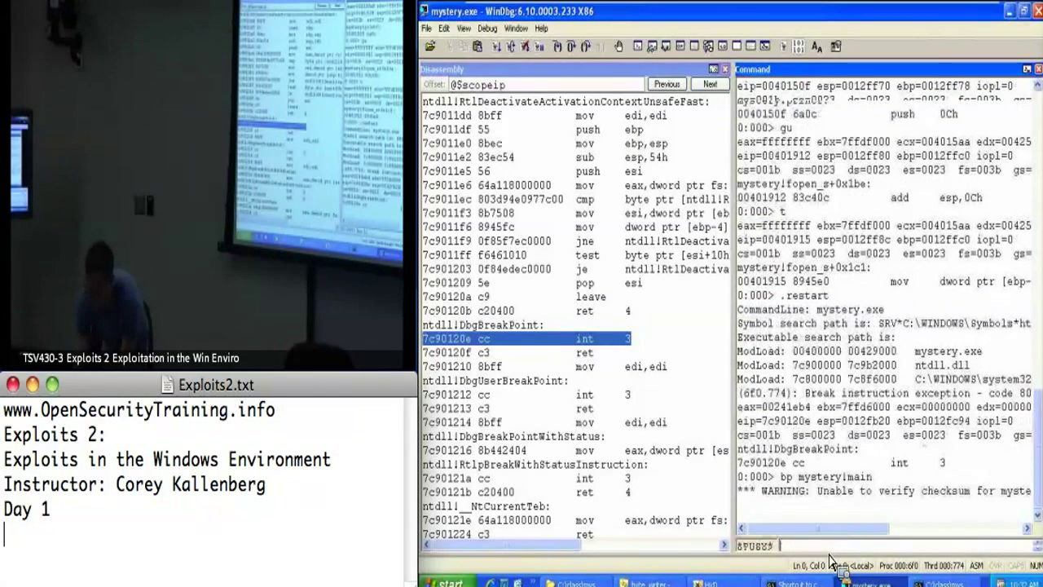
key("Return")
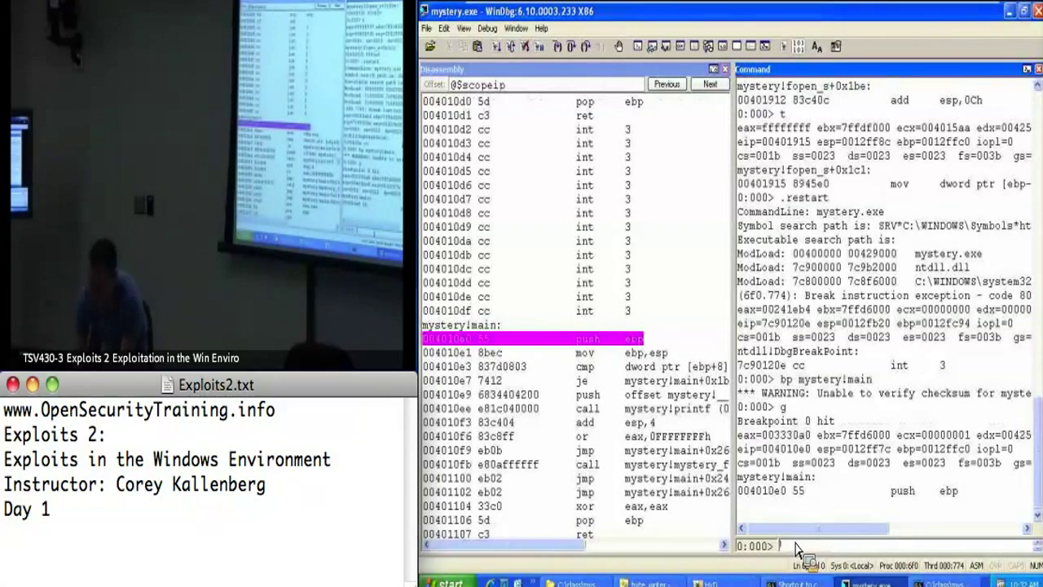
type("t")
Single-step main, stepping over printf with p, to pop ebp at 00401106, then widen the output pane.
key("Return")
type("t")
key("Return")
type("t")
key("Return")
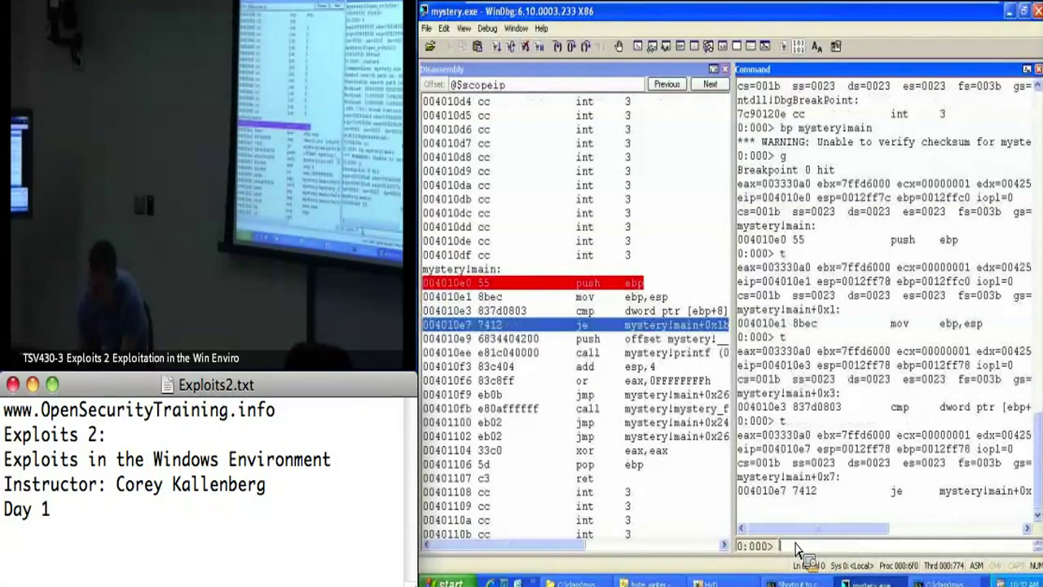
type("t")
key("Return")
type("t")
key("Return")
type("p")
key("Return")
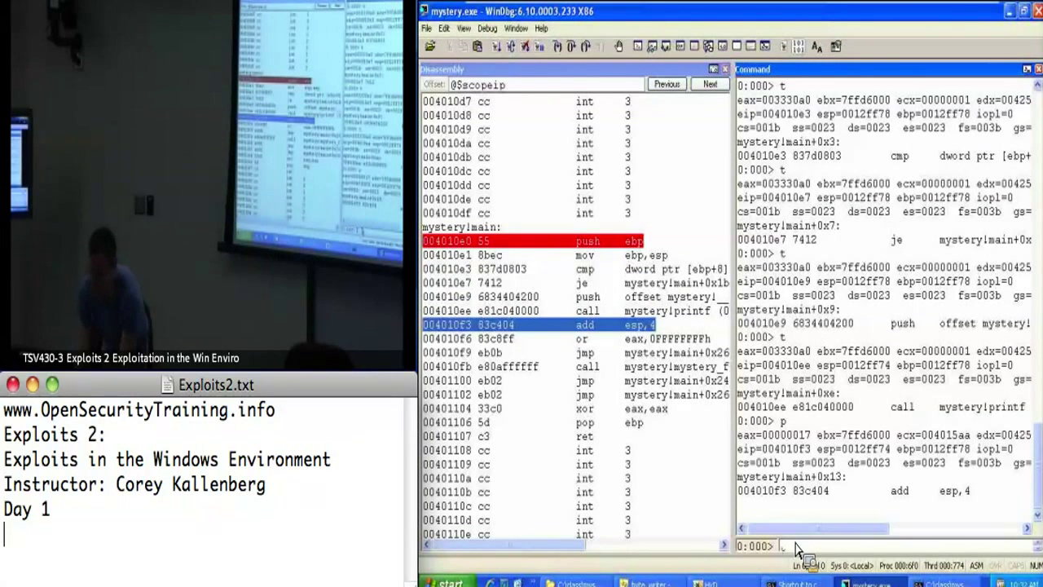
type("t")
key("Return")
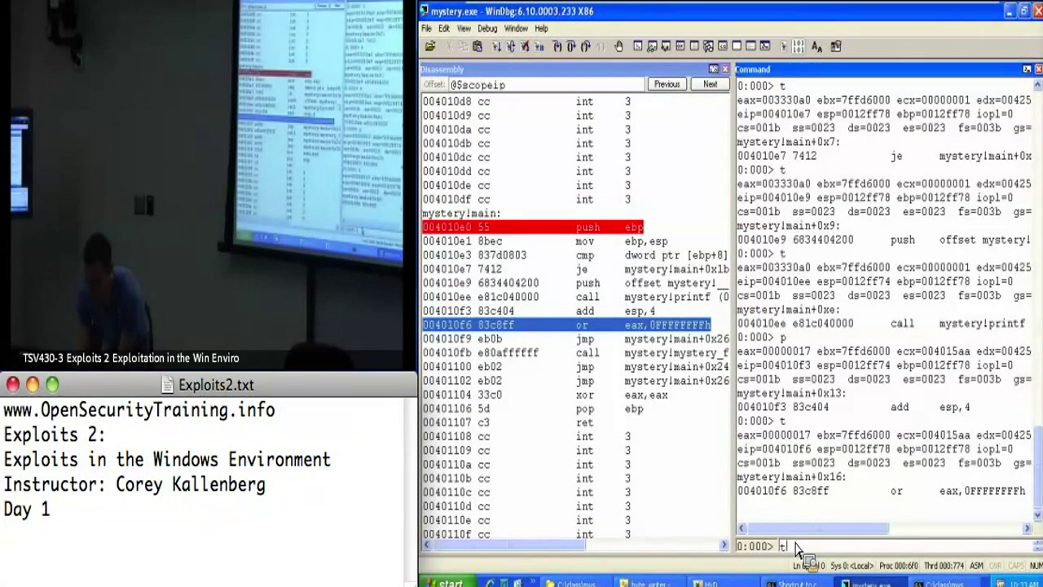
key("Return")
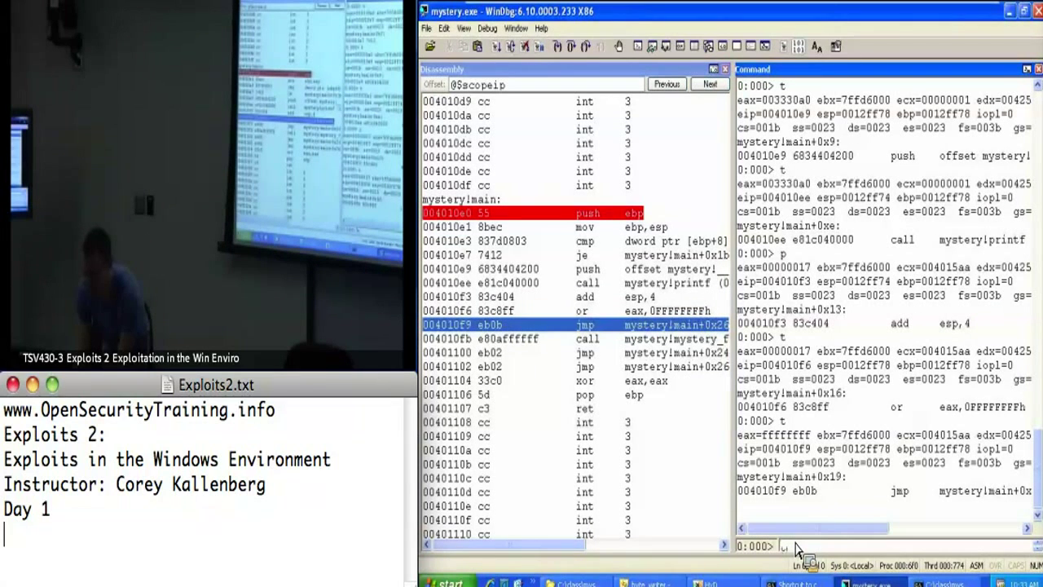
type("t")
key("Return")
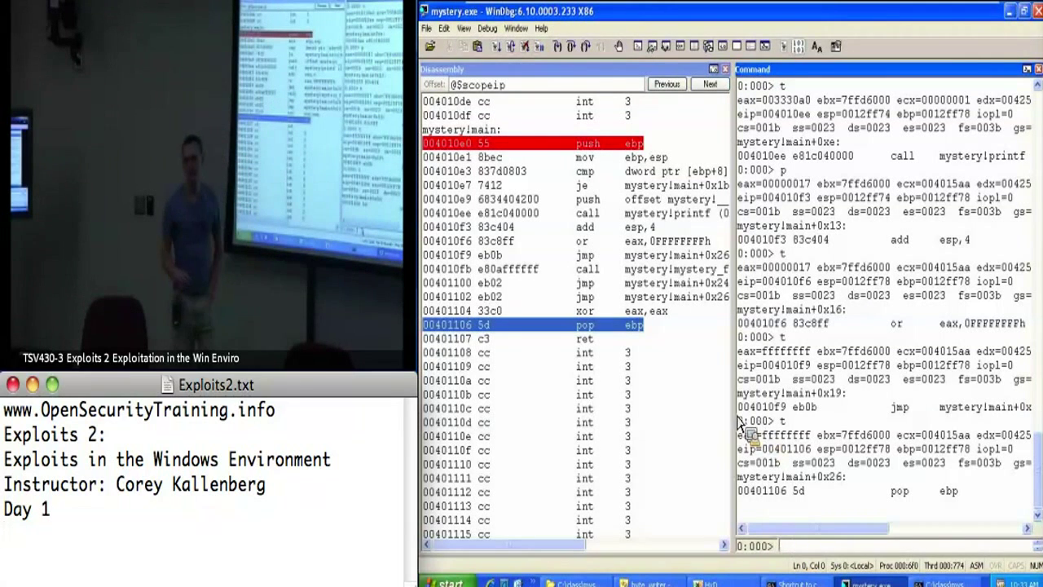
left_click_drag(734, 416, 802, 420)
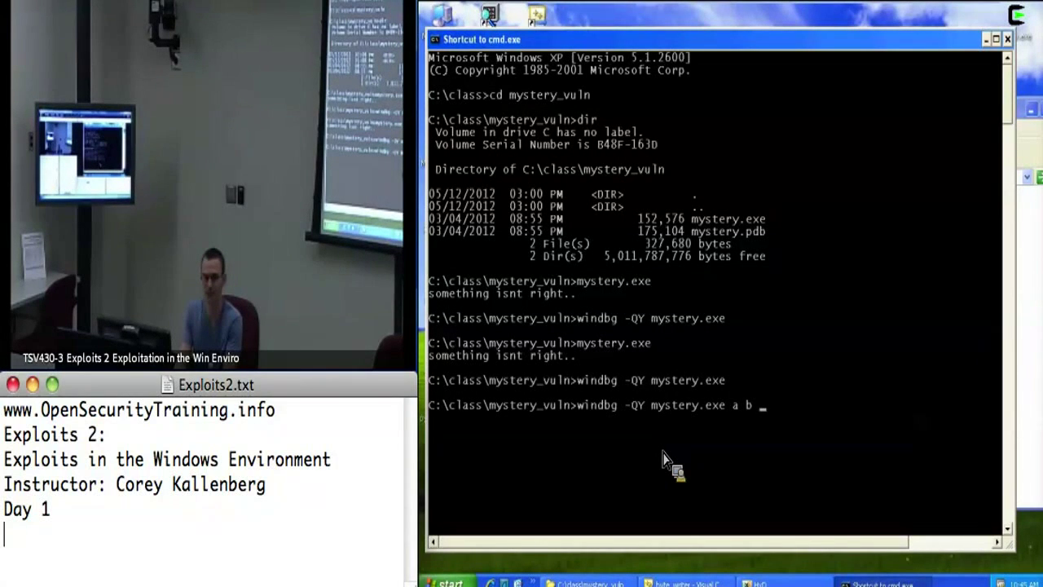
Debug mystery.exe with arguments 'a b', break on main, and trace to the mystery_function call at 004010fb.
key("Return")
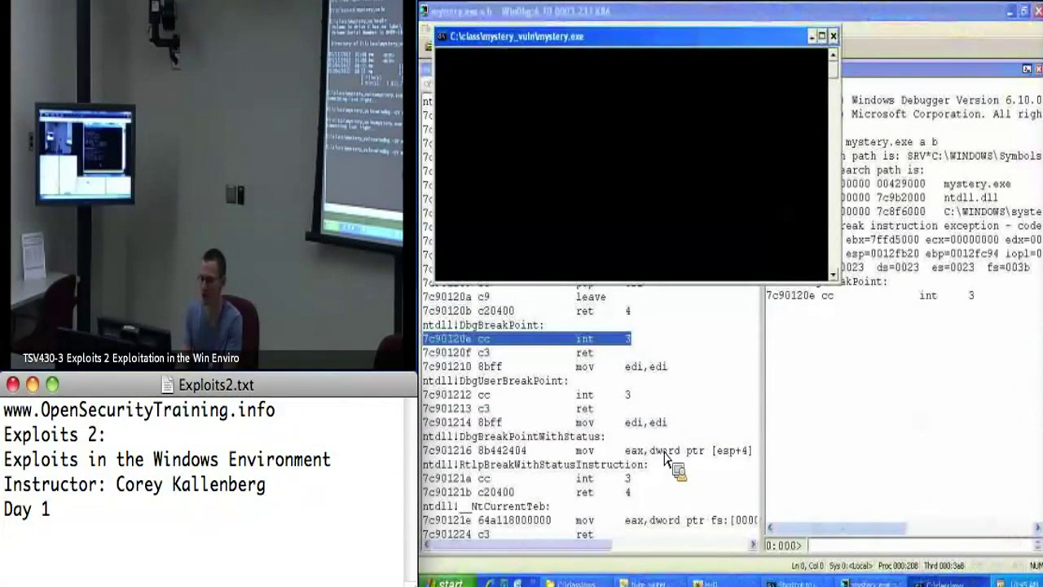
left_click(835, 546)
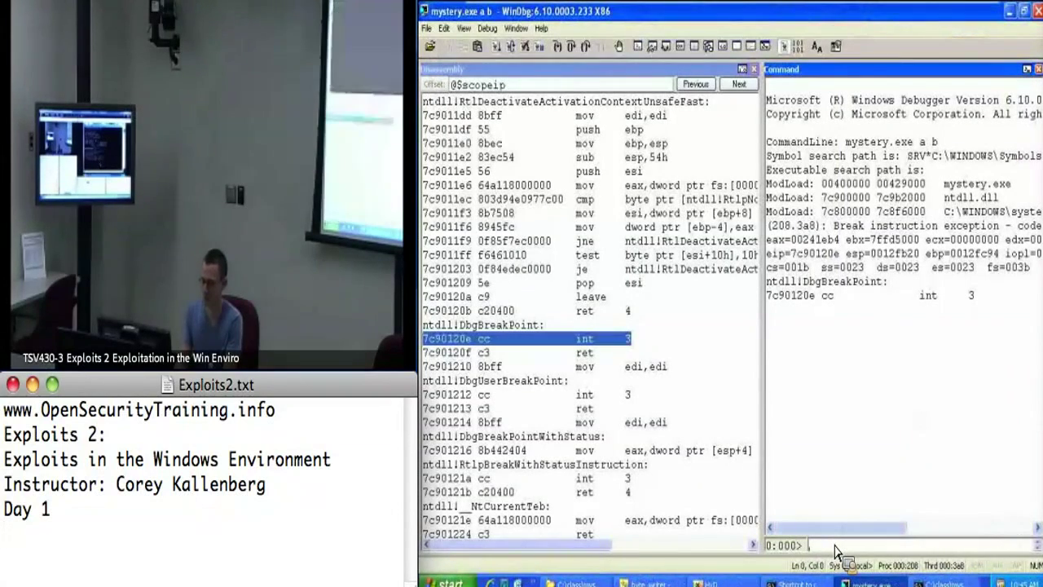
type("bp yste")
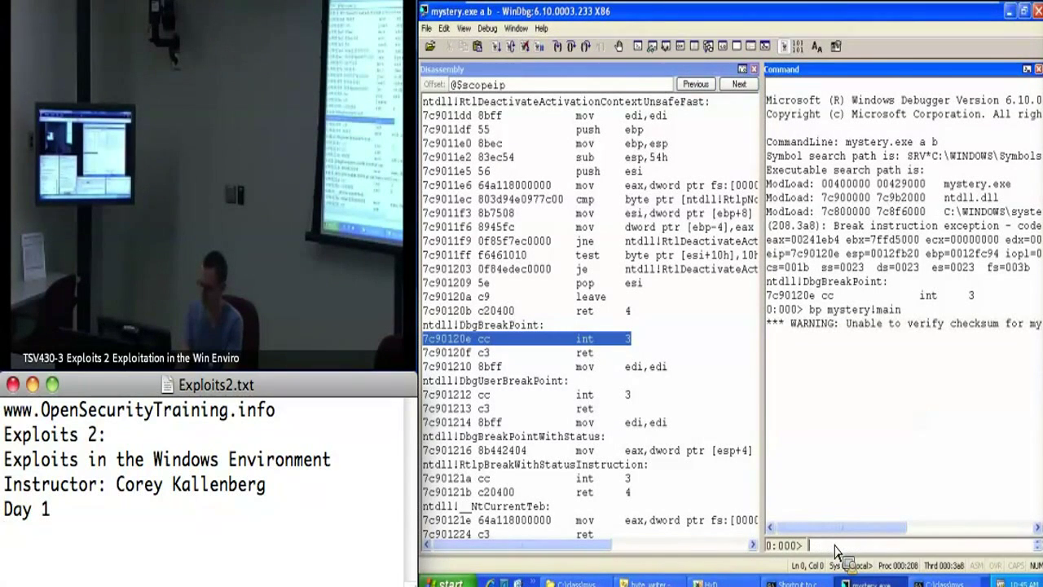
type("g")
key("Return")
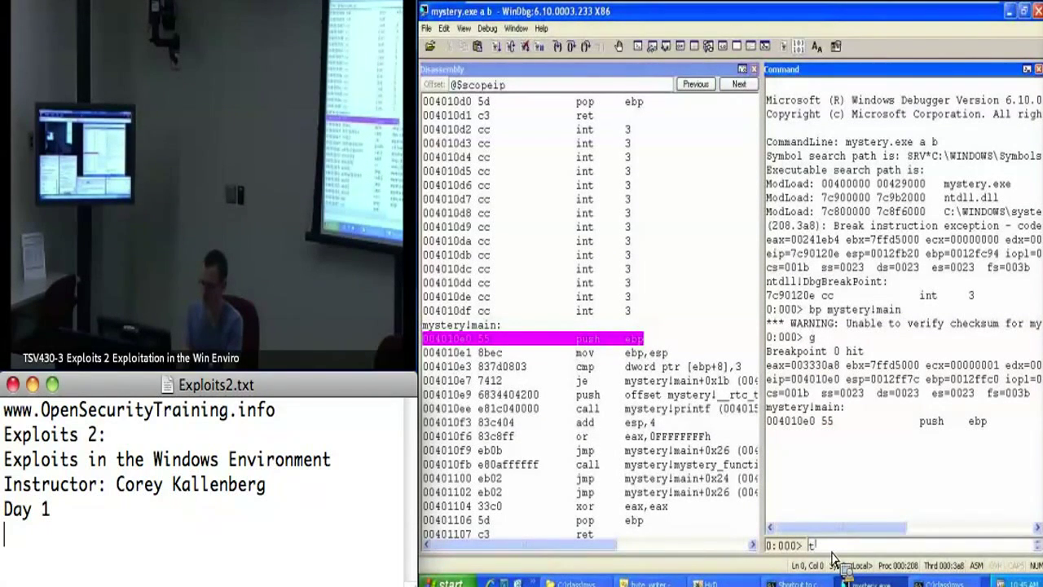
key("Return")
type("t")
key("Return")
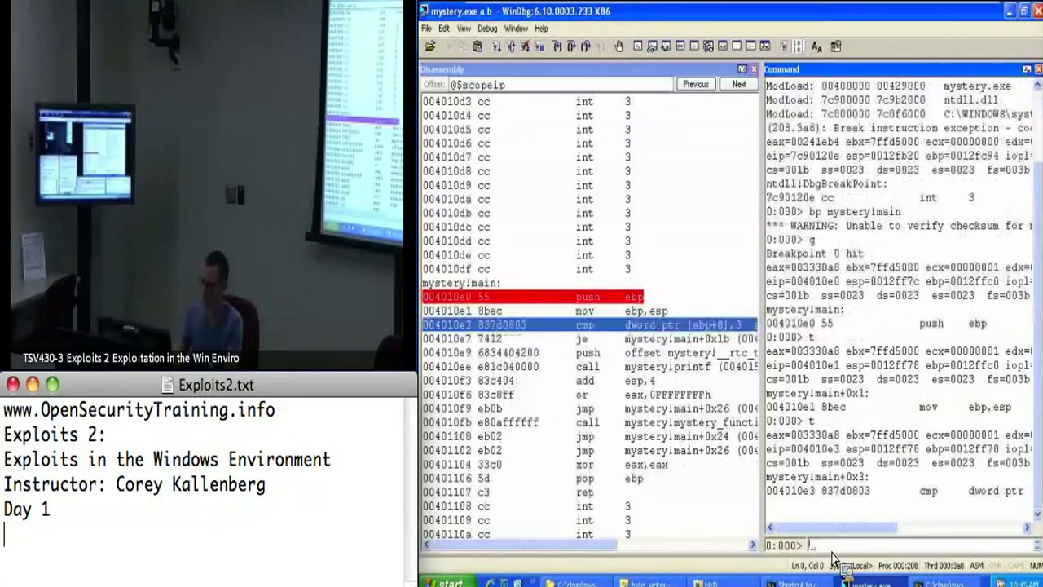
key("Return")
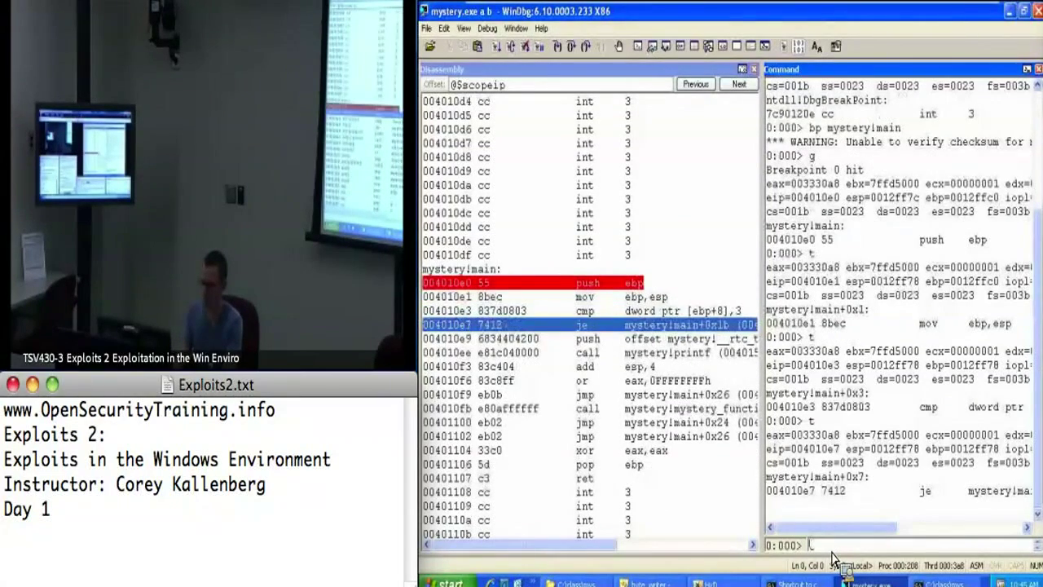
type("t")
key("Return")
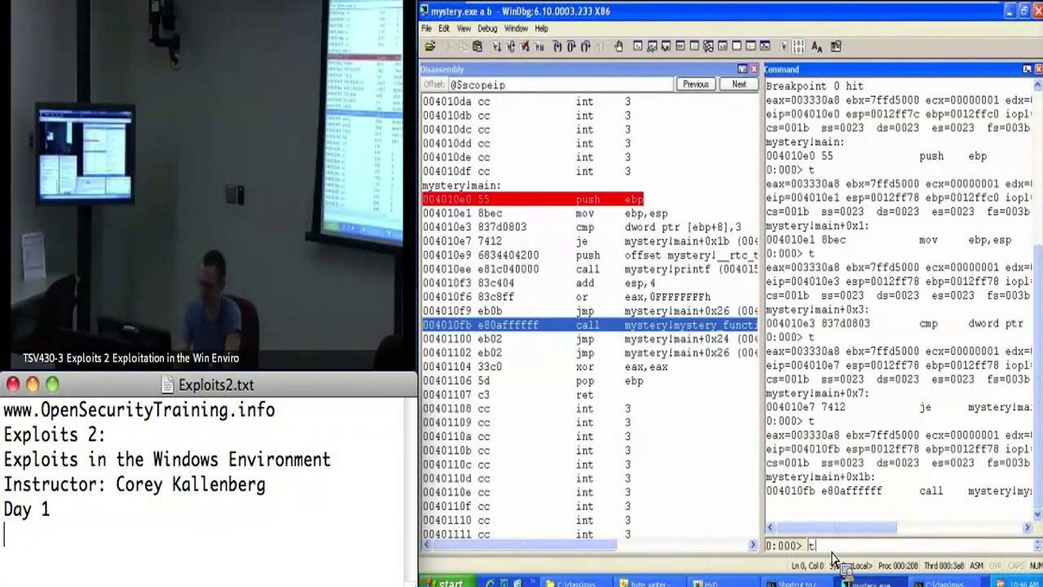
mouse_move(570, 544)
left_mouse_down()
mouse_move(619, 544)
mouse_move(603, 545)
left_mouse_up()
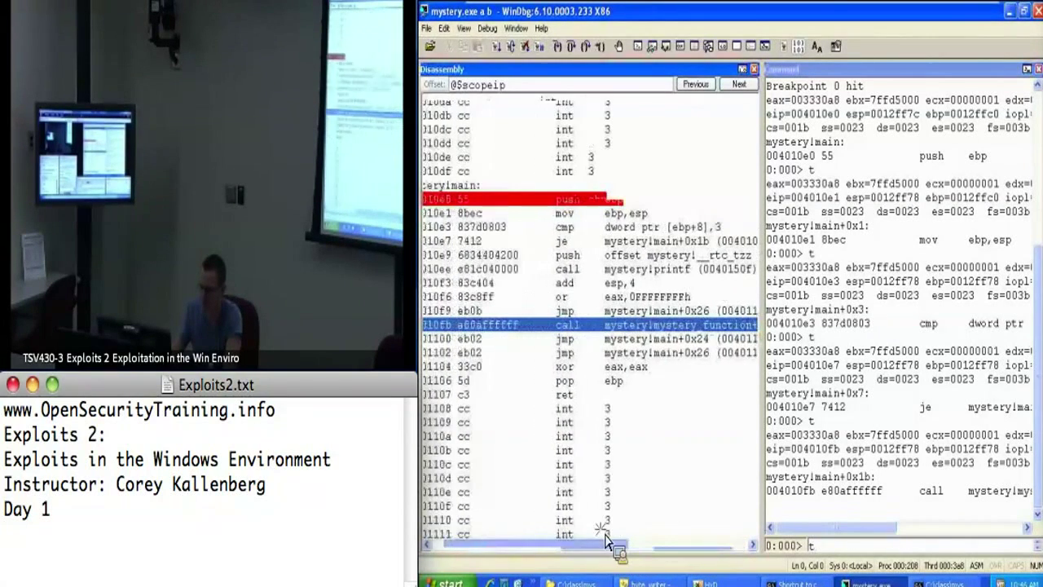
Trace through the call stub into mystery_function, stopping at push ebp.
left_click(840, 545)
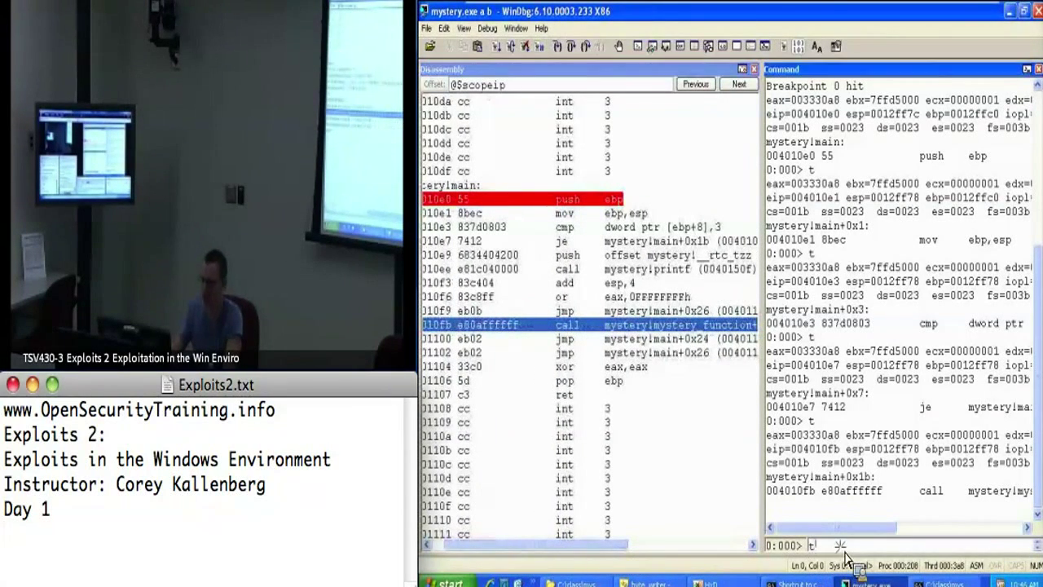
key("Return")
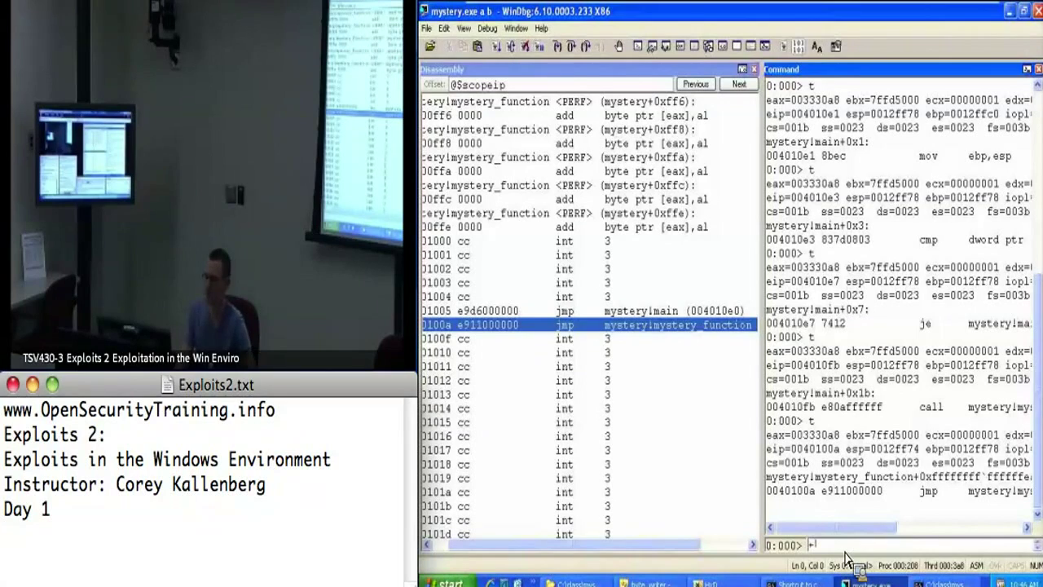
type("t")
key("Return")
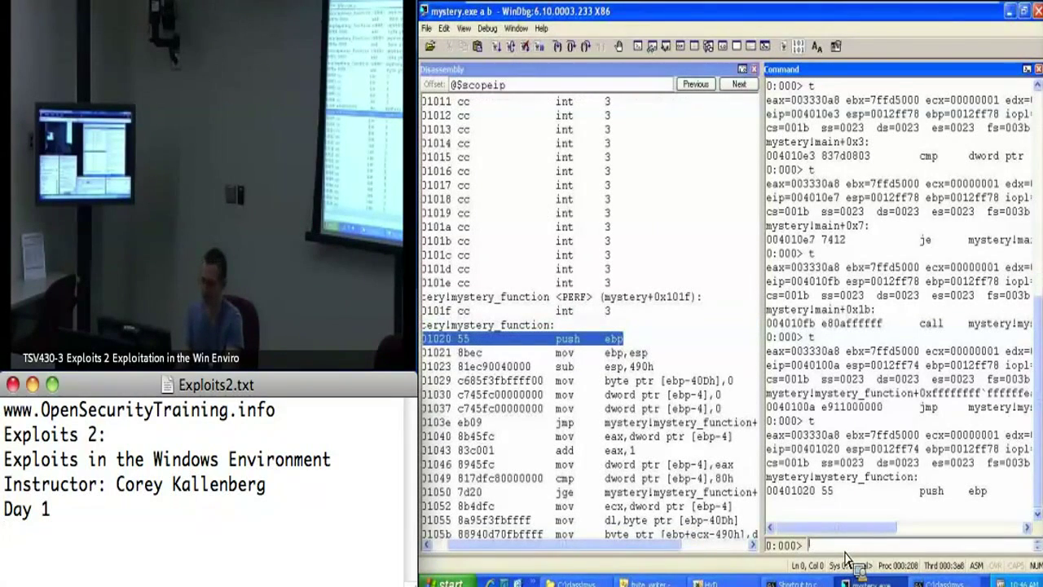
mouse_move(617, 546)
left_mouse_down()
mouse_move(646, 546)
mouse_move(631, 546)
left_mouse_up()
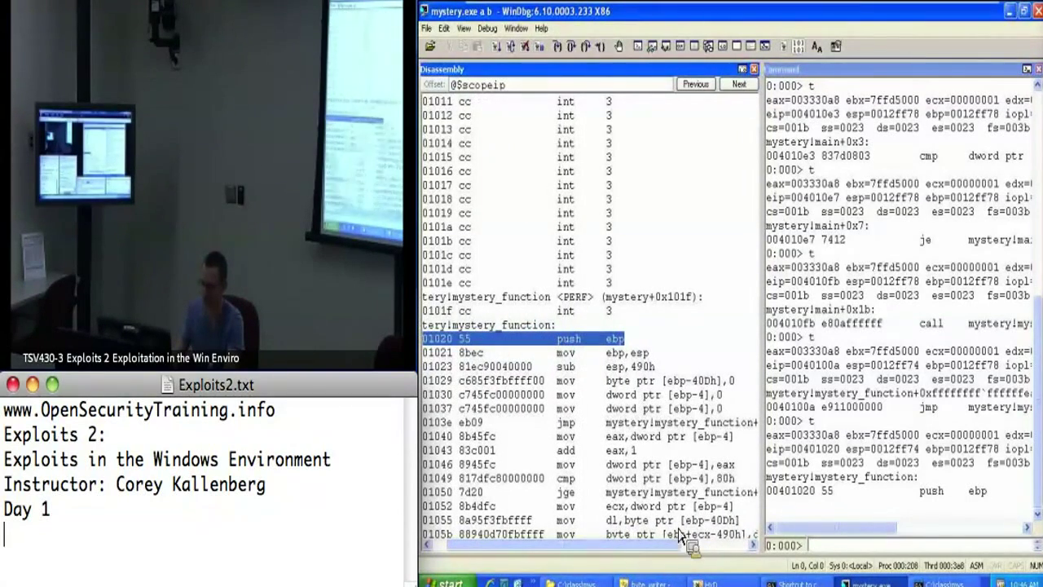
Highlight the 'esp,490h' operand of the sub instruction in the Disassembly window.
left_click(821, 548)
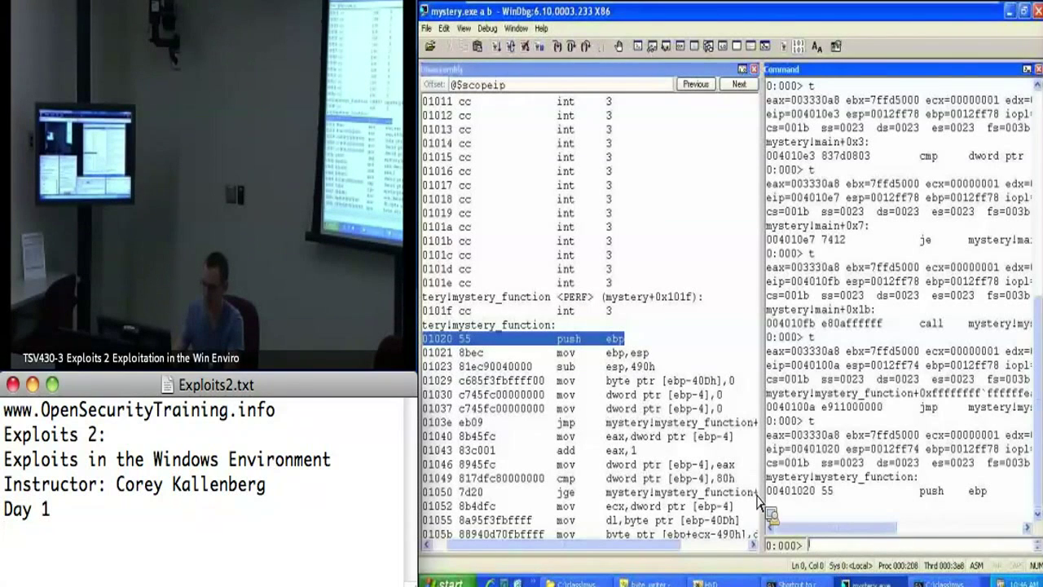
left_click_drag(664, 382, 607, 366)
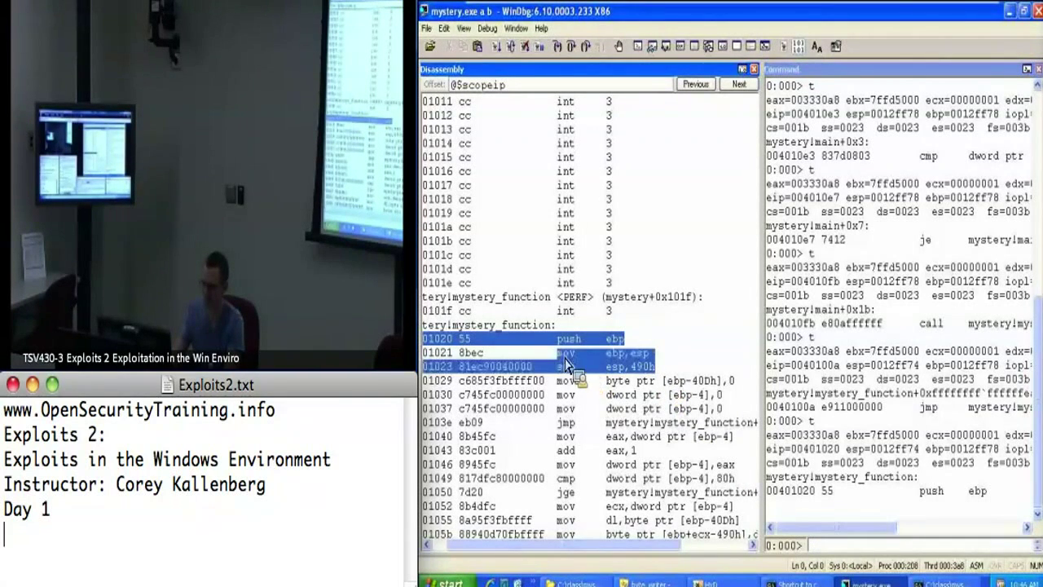
left_click(577, 367)
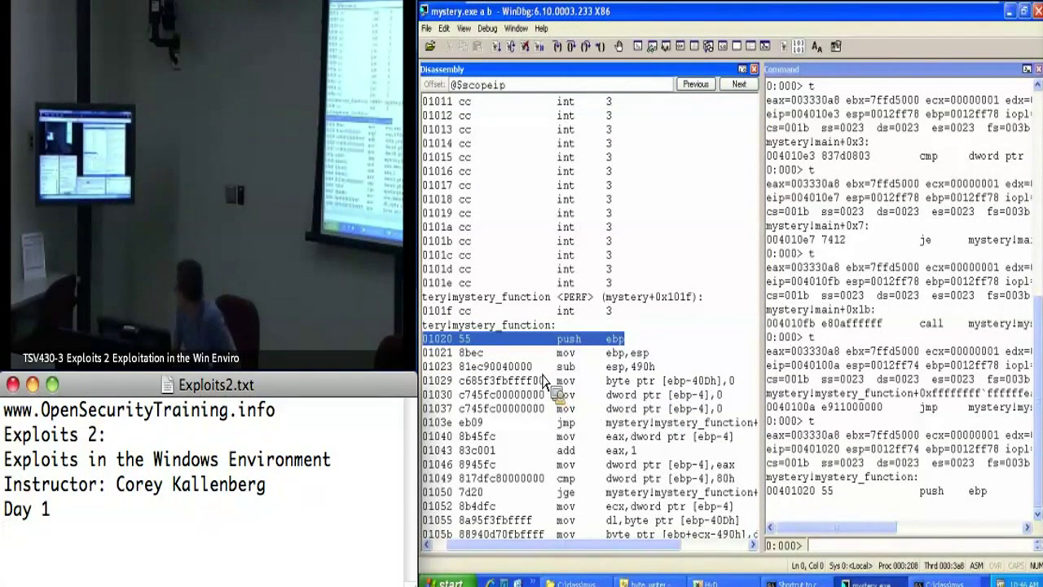
left_click_drag(652, 367, 607, 367)
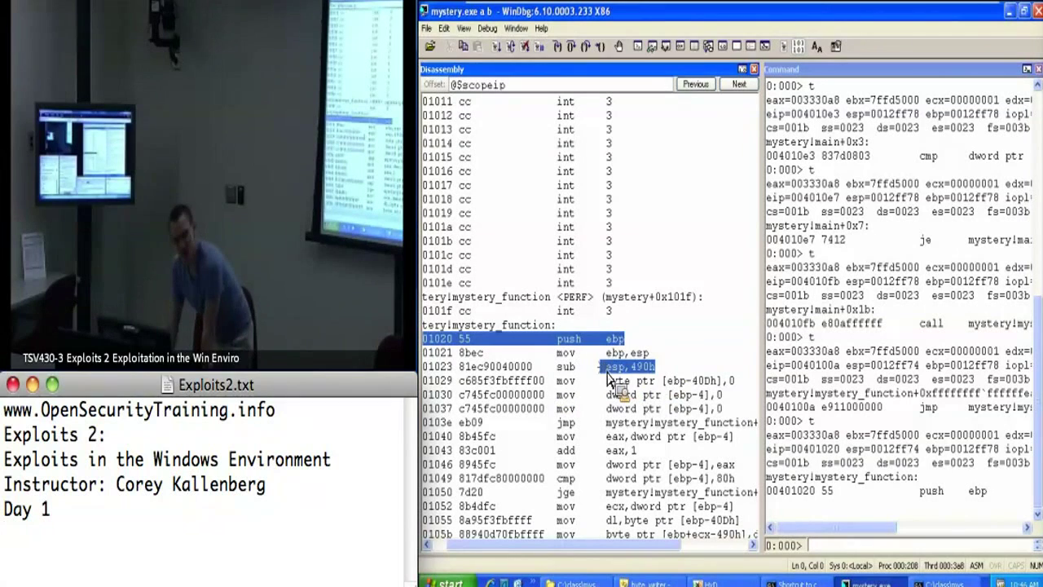
left_click(643, 371)
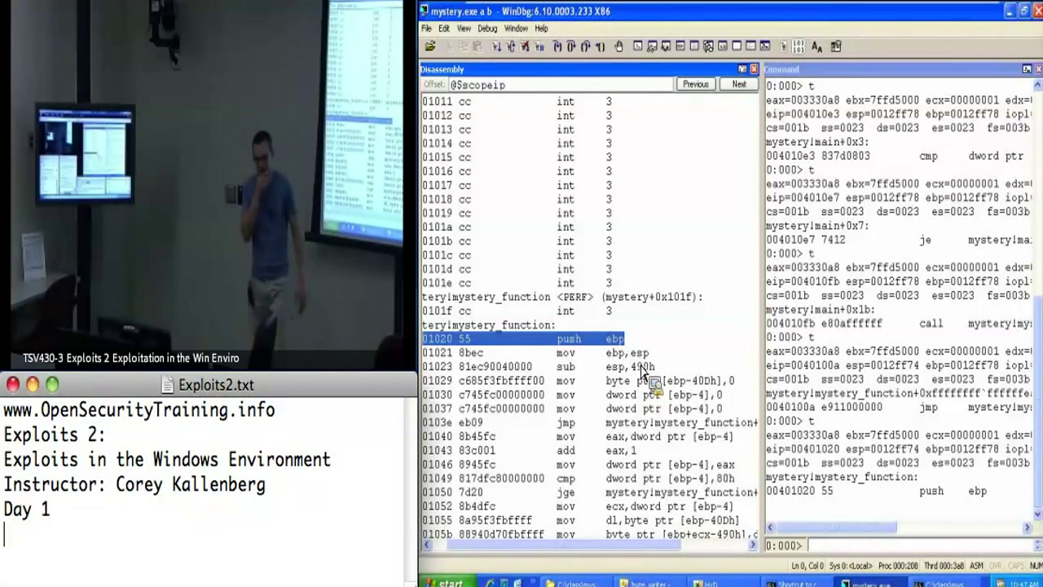
Execute the prologue (push ebp, mov ebp,esp, sub esp,490h) and the local variable initialisations.
left_click(839, 544)
type("t")
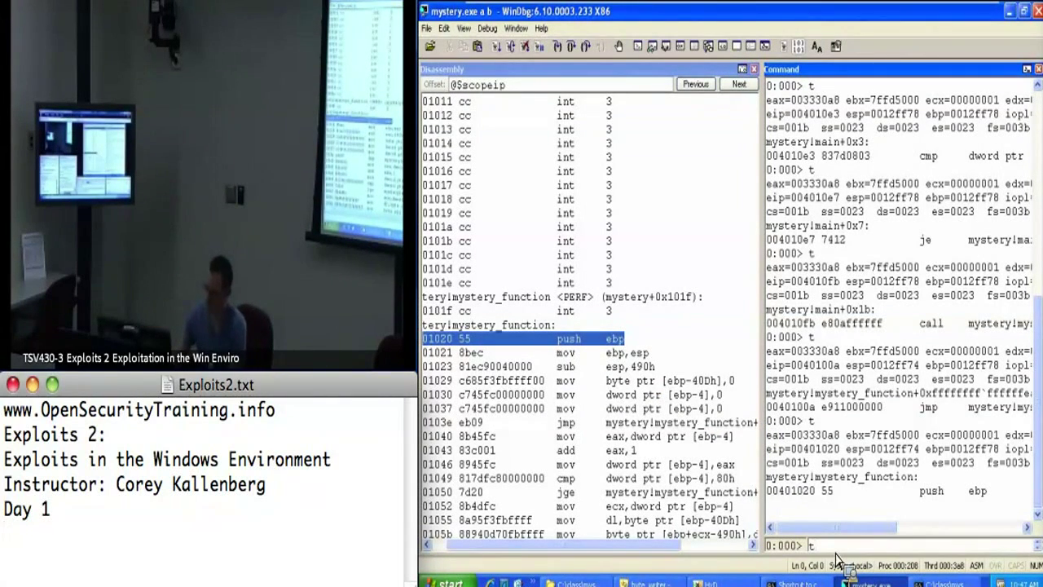
key("Return")
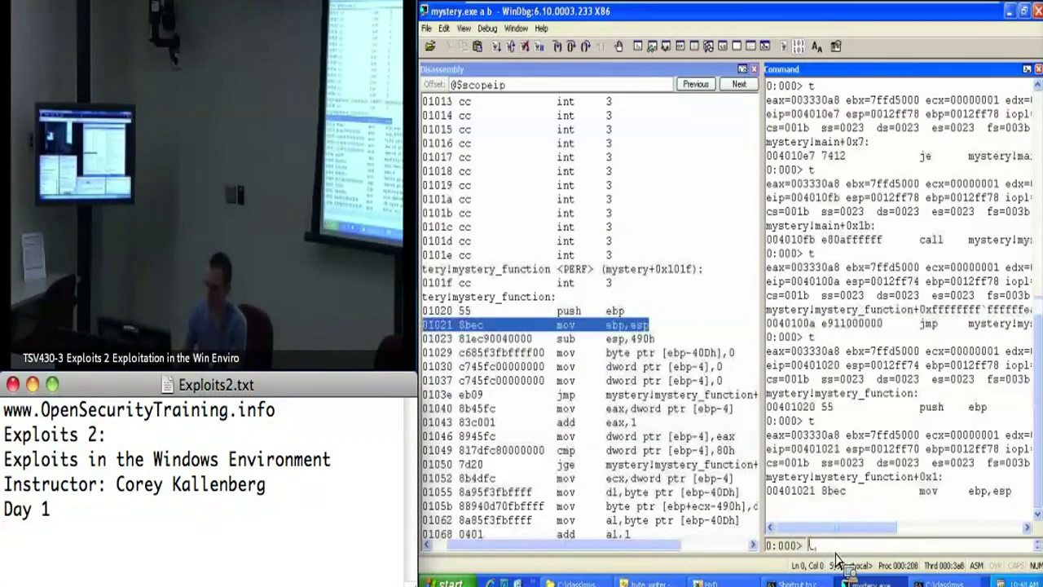
type("t")
key("Return")
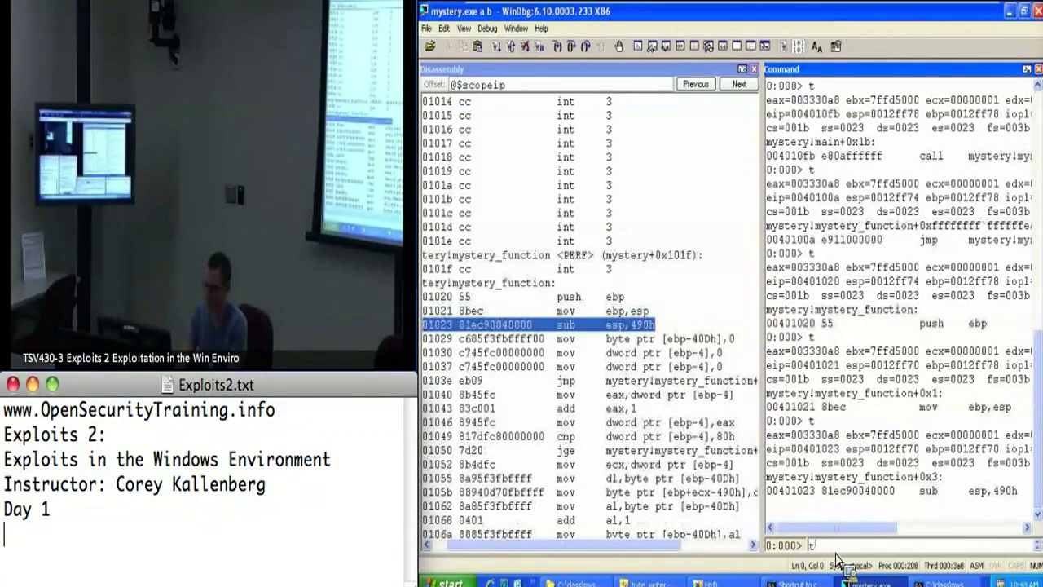
key("Return")
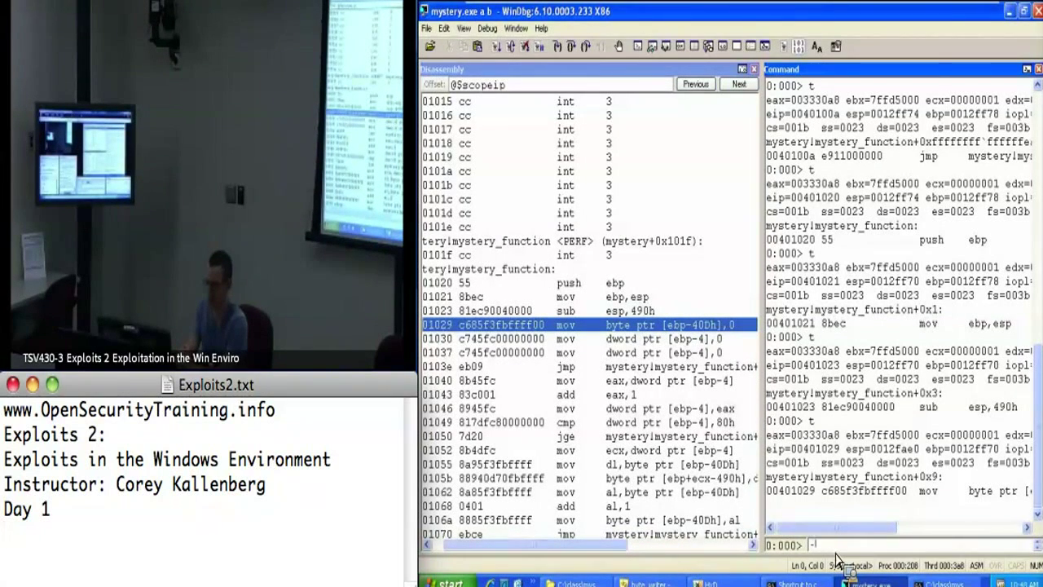
key("Return")
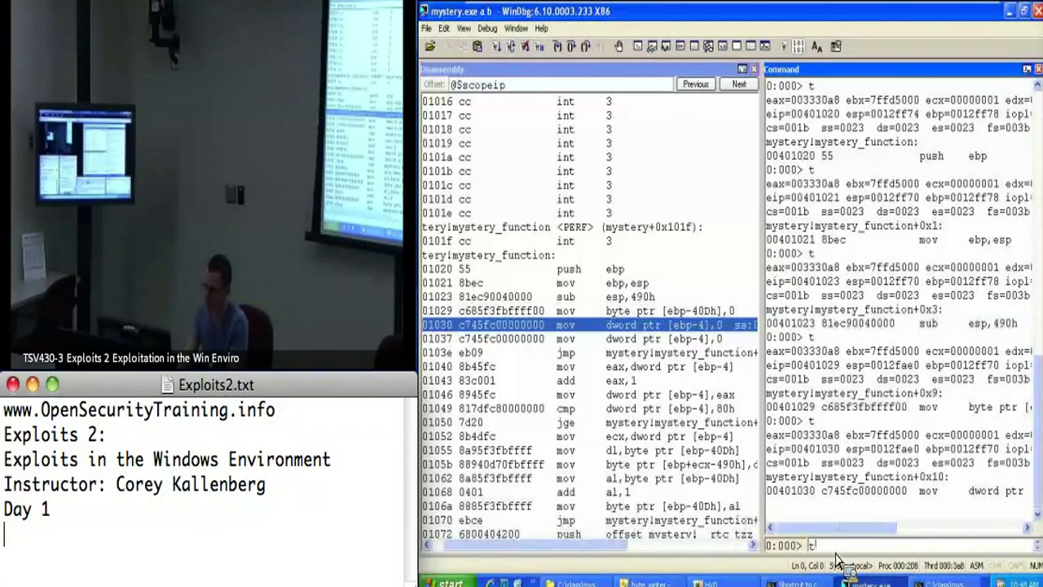
key("Return")
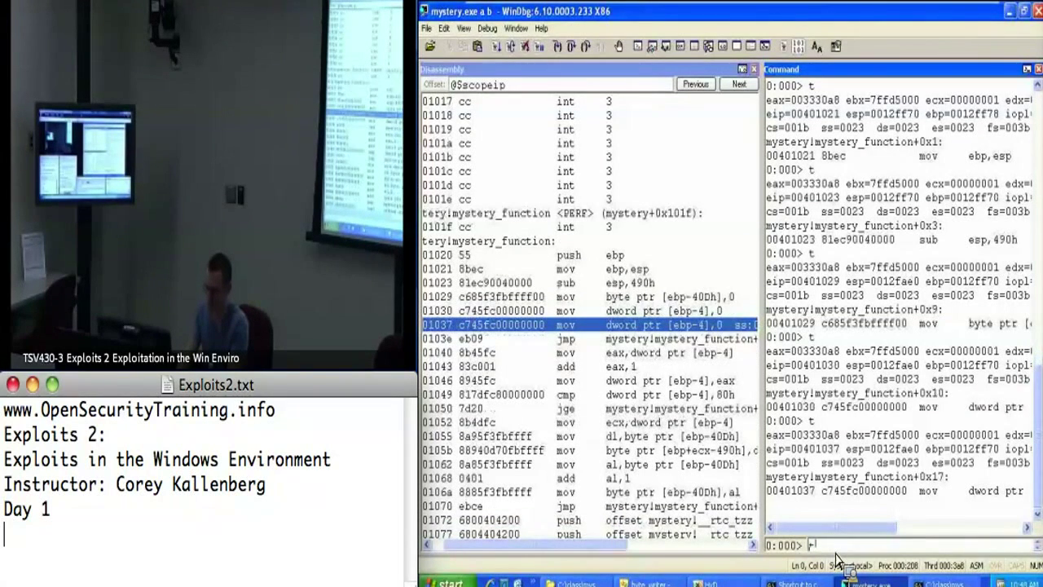
key("Return")
type("t")
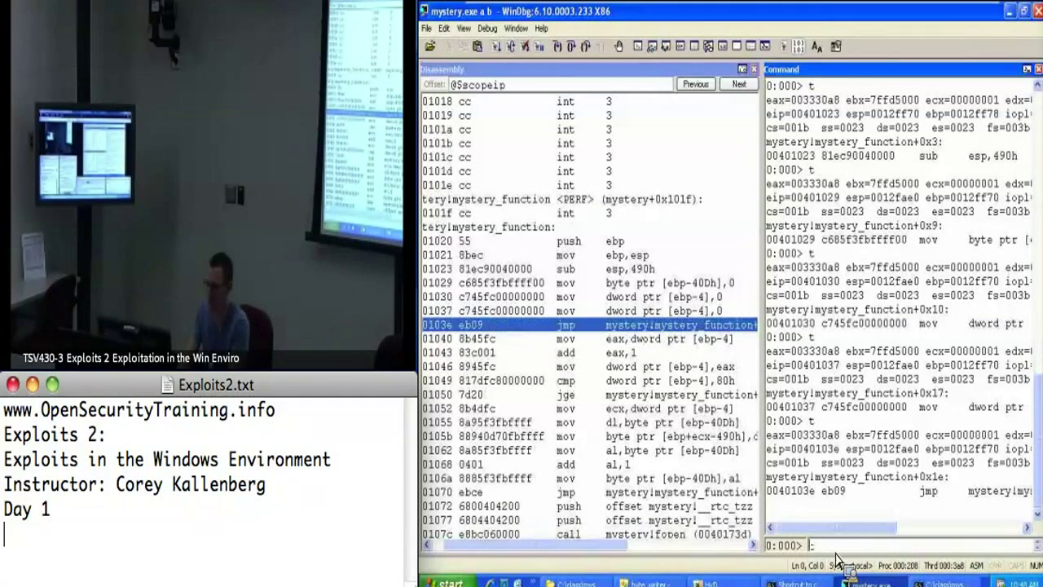
type("t")
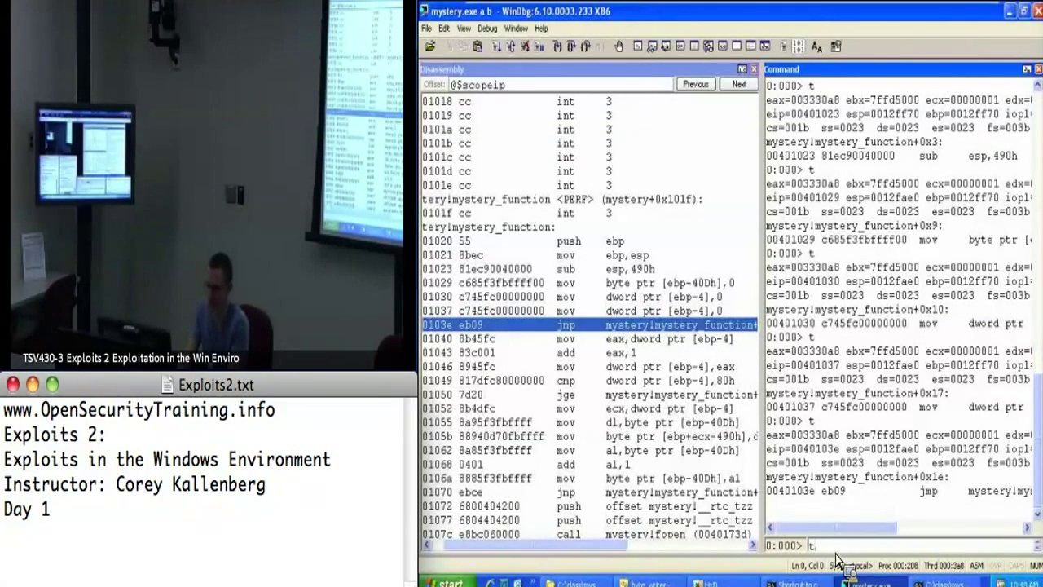
key("Return")
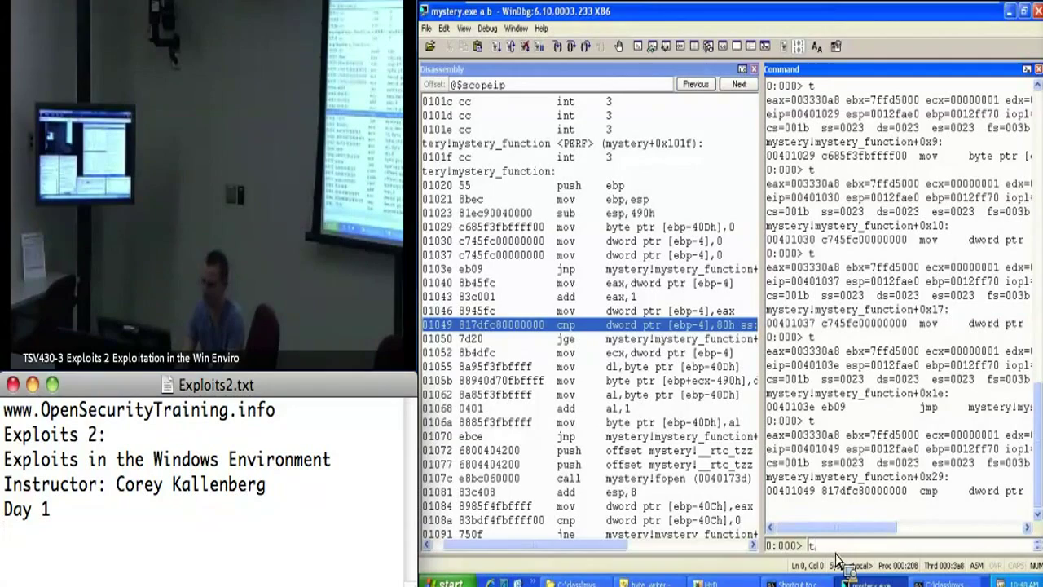
Pass the 80h loop-counter check into the loop body, loading ecx and dl.
key("Return")
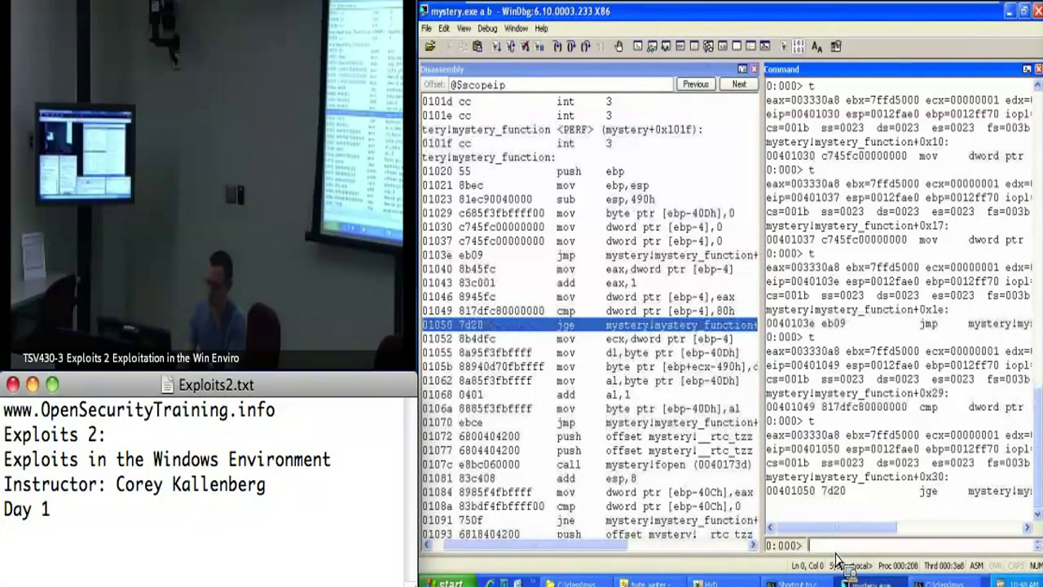
mouse_move(603, 545)
left_mouse_down()
mouse_move(644, 547)
mouse_move(599, 558)
left_mouse_up()
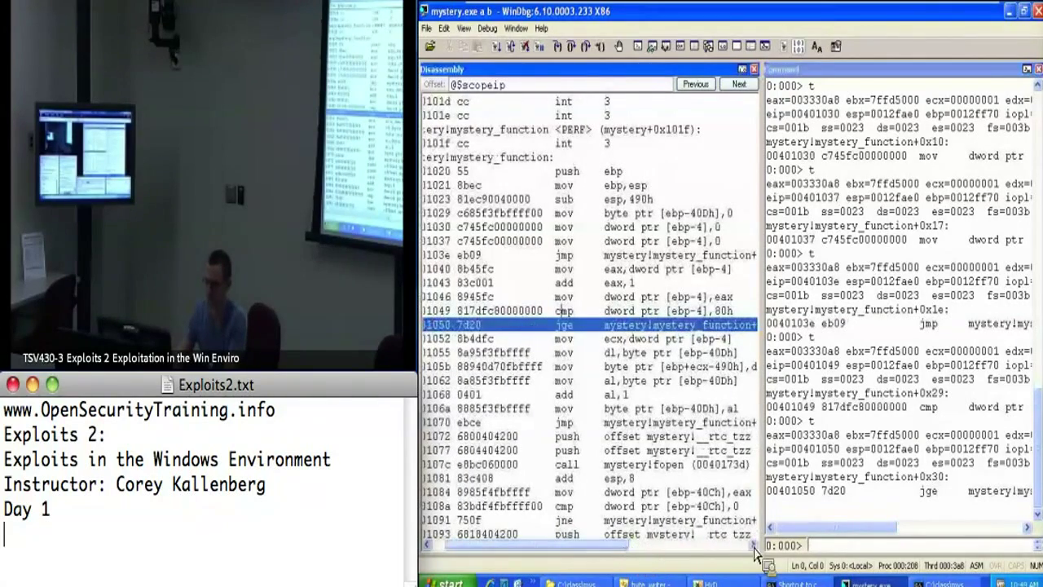
left_click(847, 546)
key("Return")
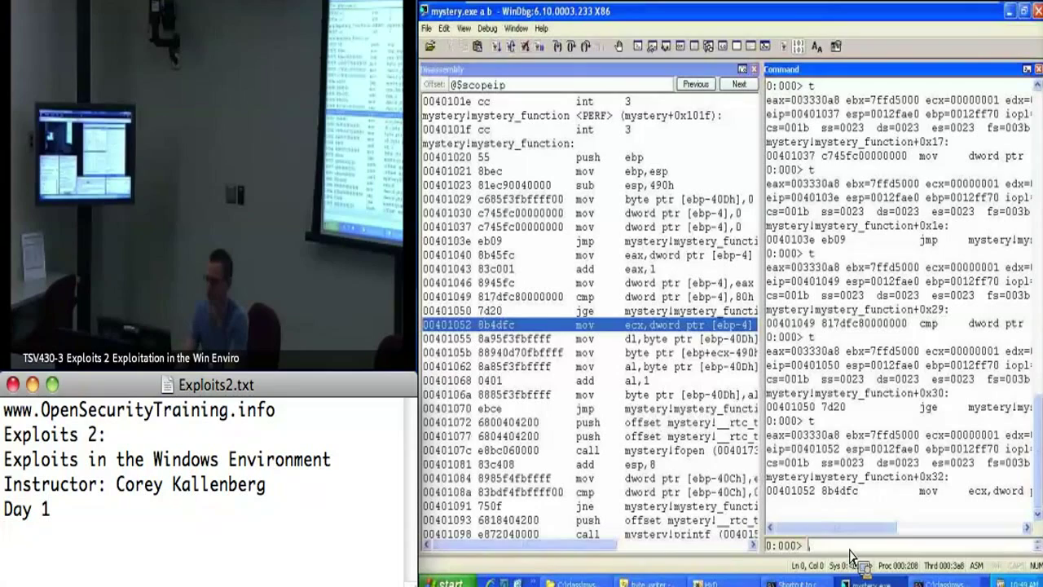
left_click_drag(619, 545, 666, 556)
left_click(839, 544)
type("t")
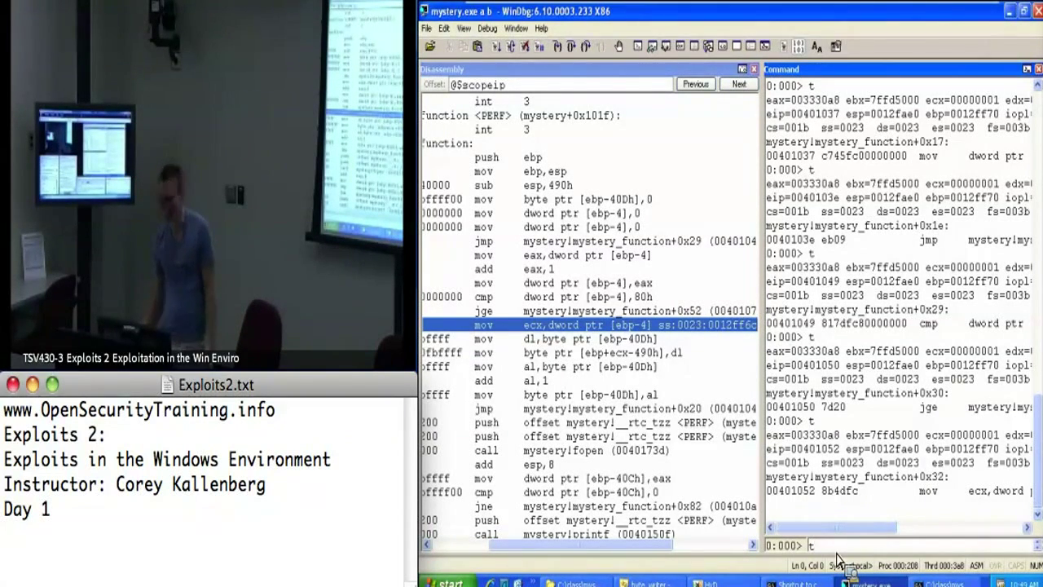
key("Return")
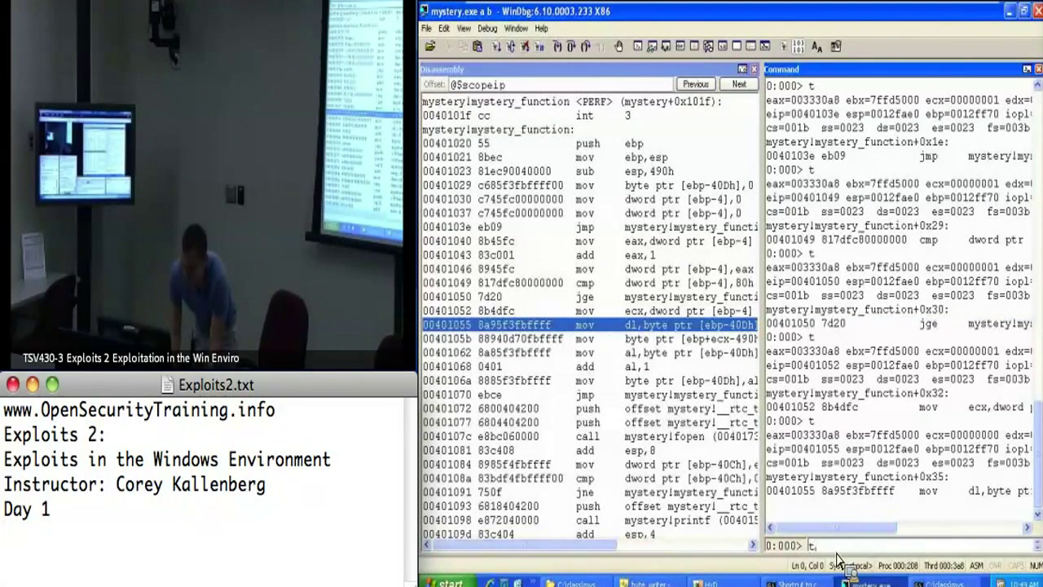
key("Return")
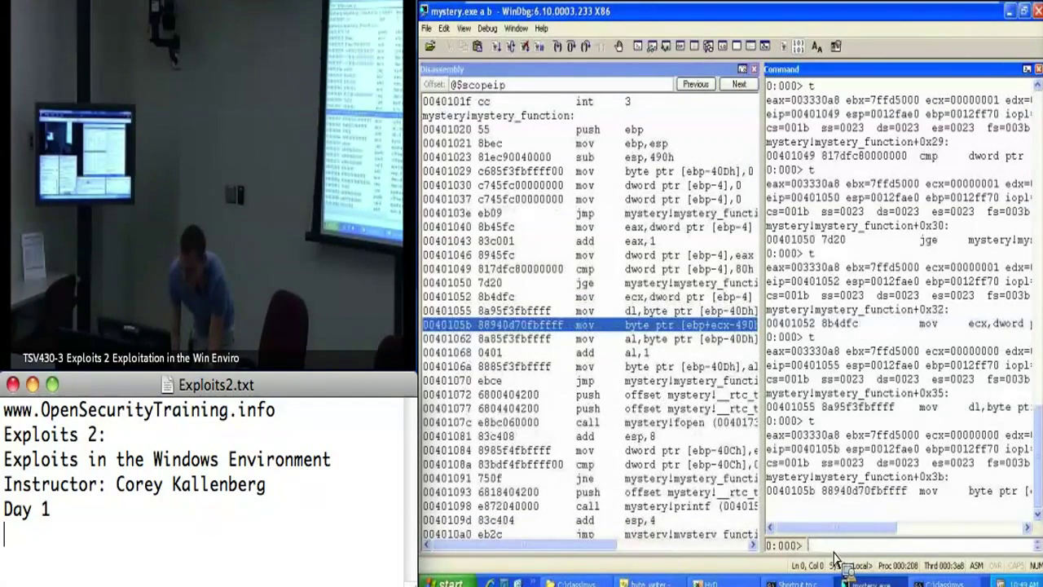
left_click_drag(611, 545, 634, 545)
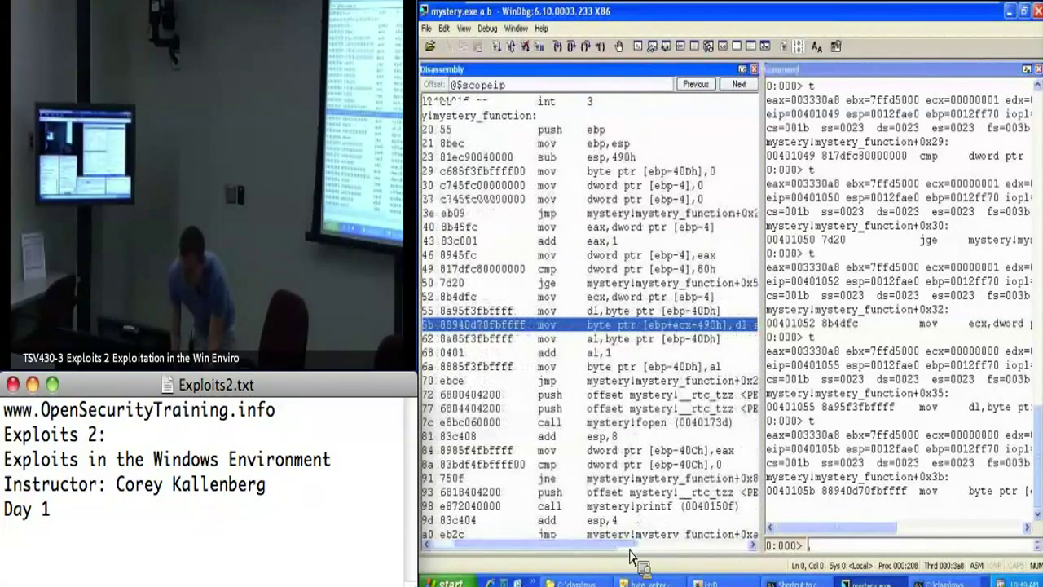
left_click(819, 545)
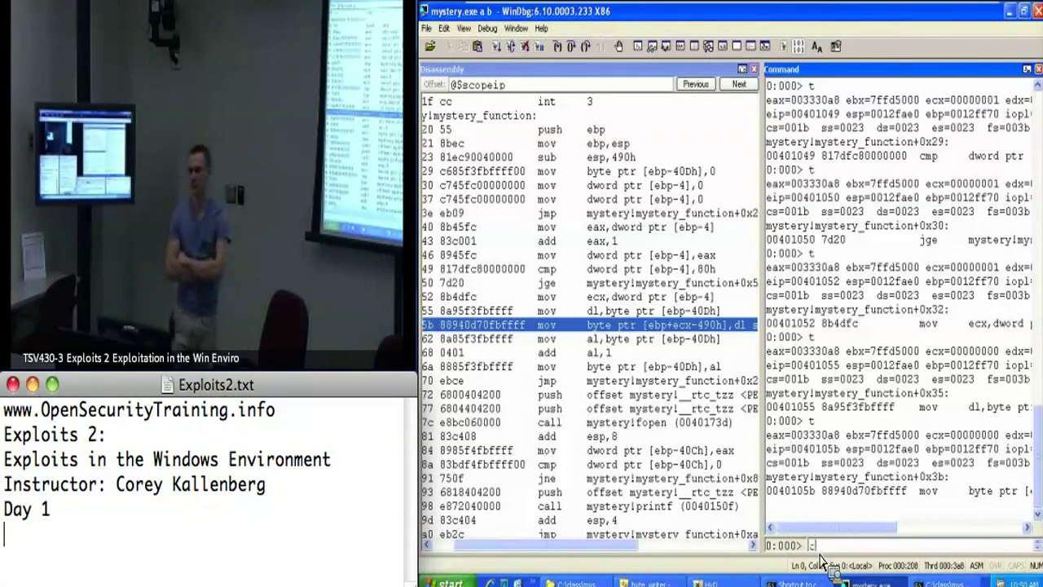
type("t")
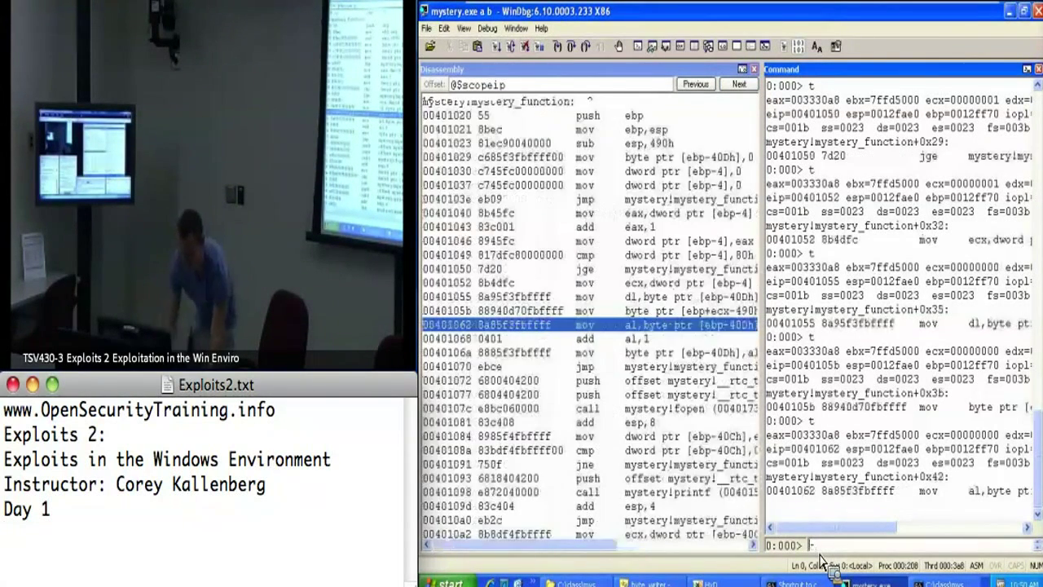
Trace the byte store into the stack buffer and the add, then jump back to the loop top.
key("Return")
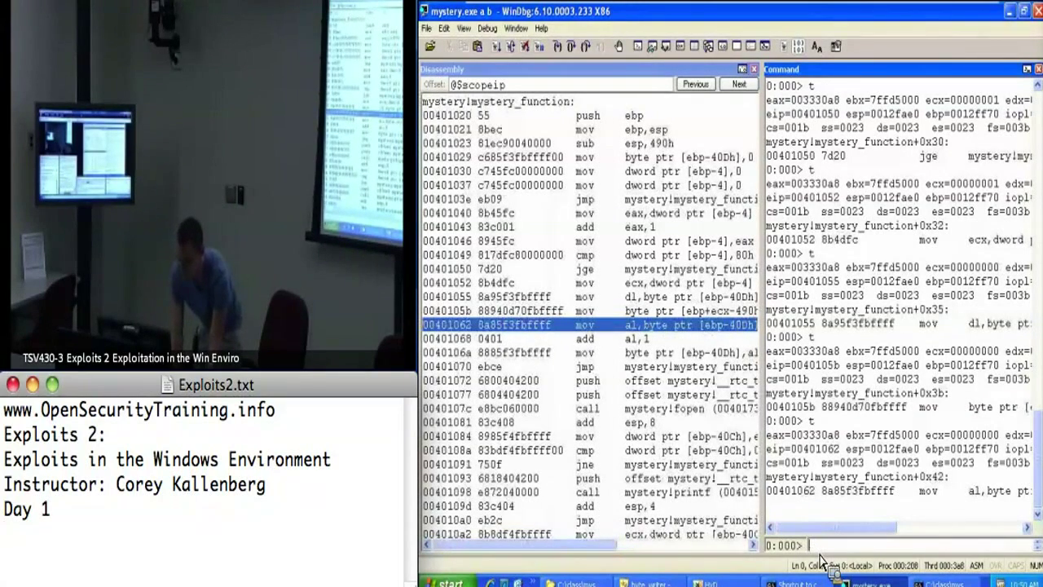
type("t")
key("Return")
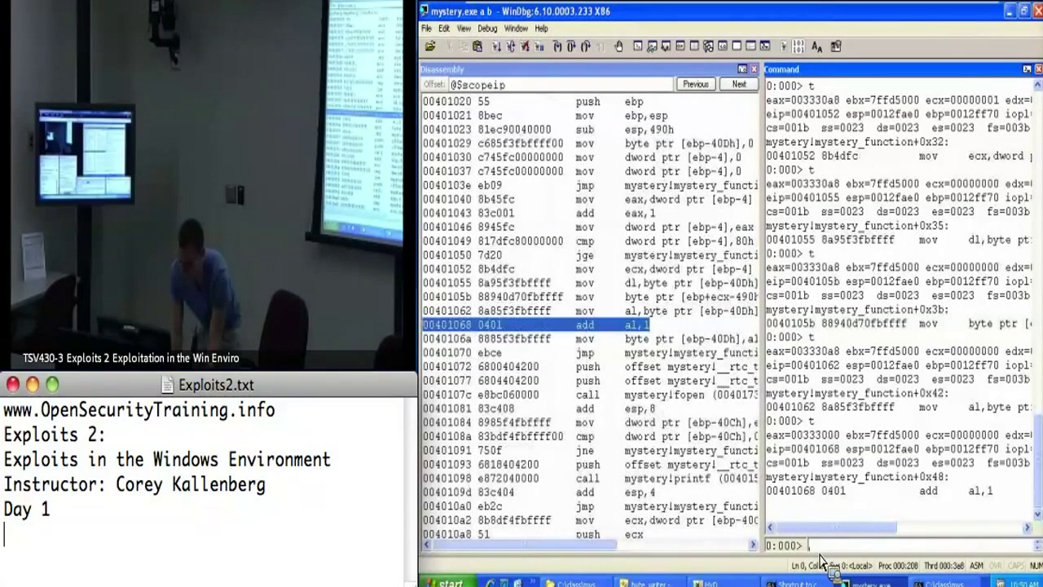
type("t")
key("Return")
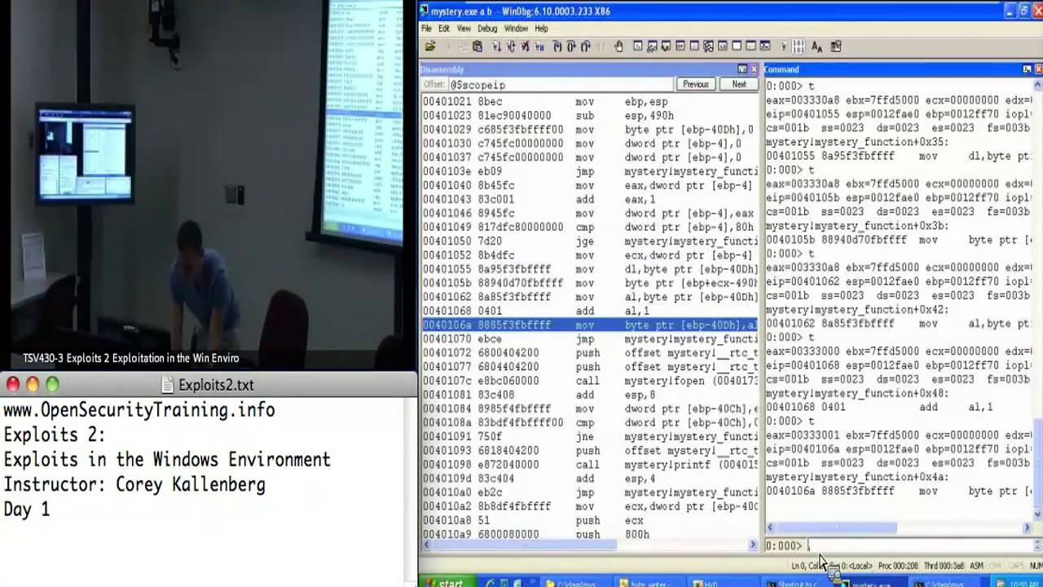
left_click_drag(570, 545, 587, 544)
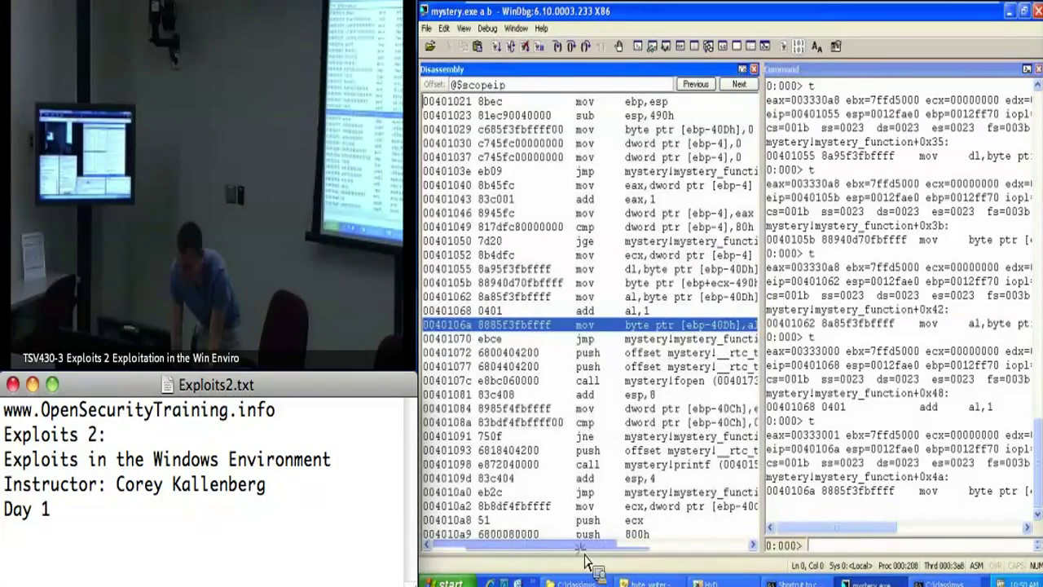
left_click(864, 545)
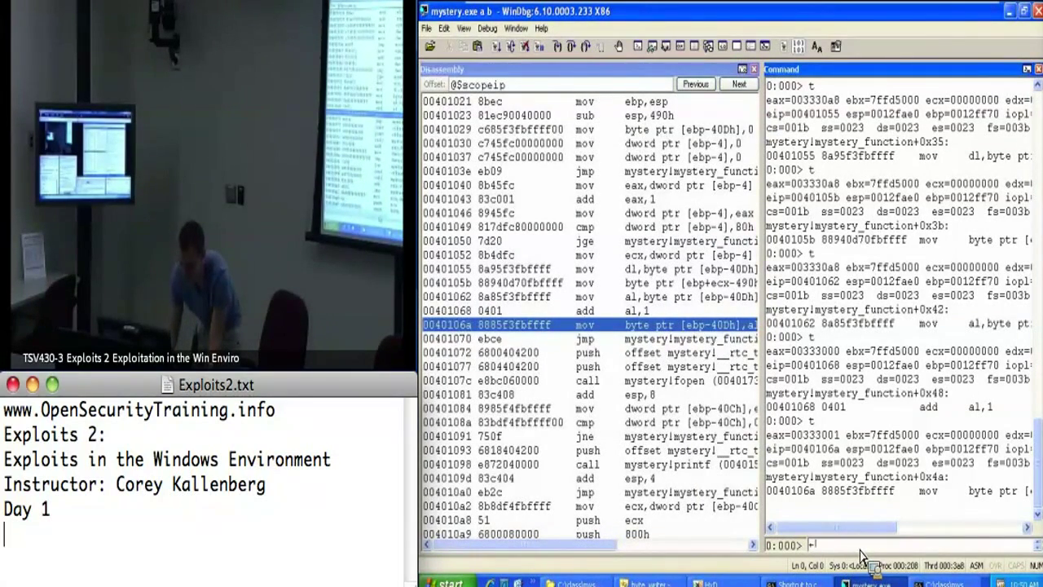
type("t")
key("Return")
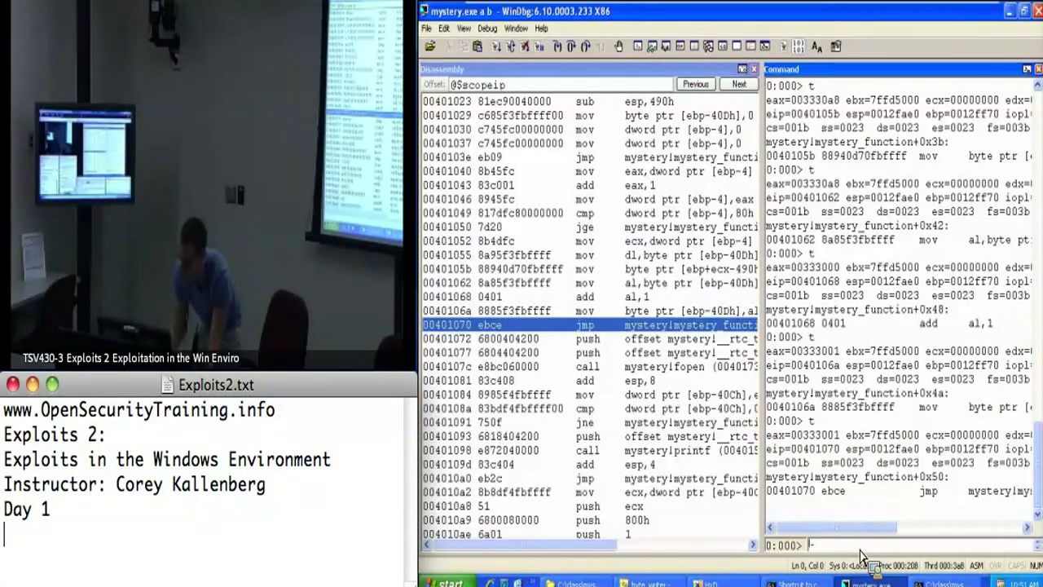
type("t")
key("Return")
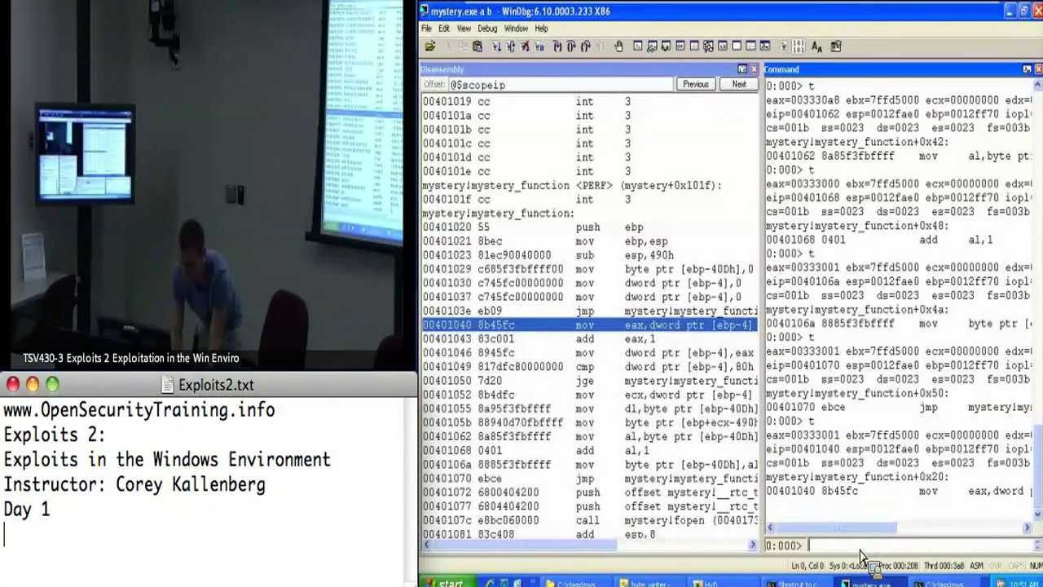
type("t")
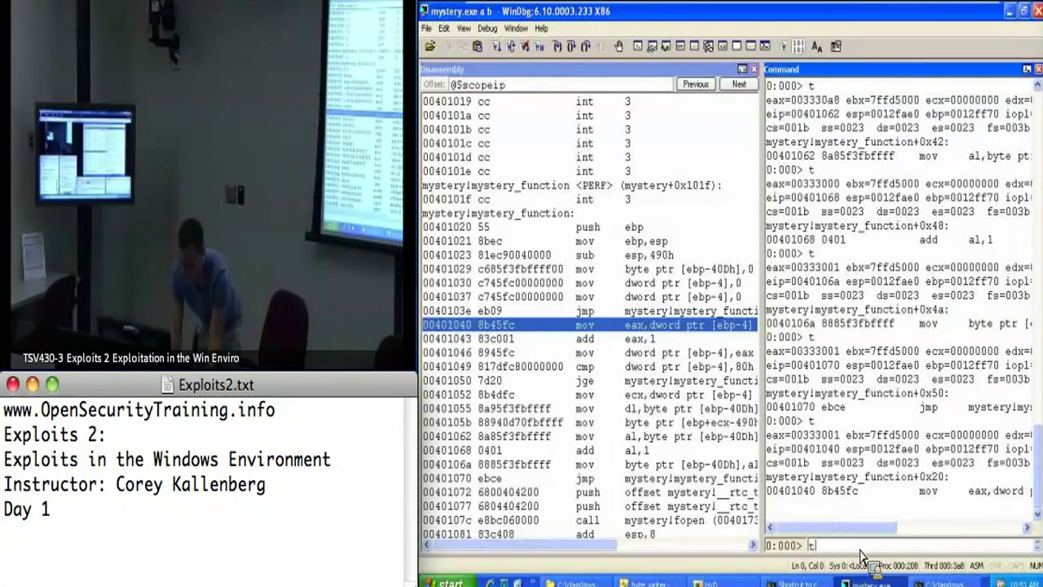
Trace the counter increment and byte copy until eip returns to 00401040 with the counter at 2.
key("Return")
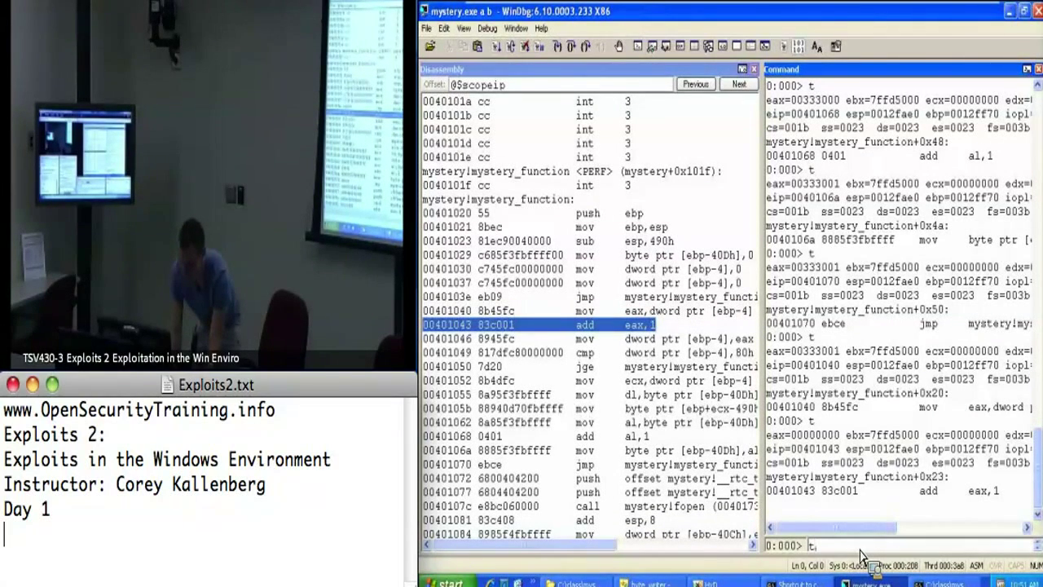
key("Return")
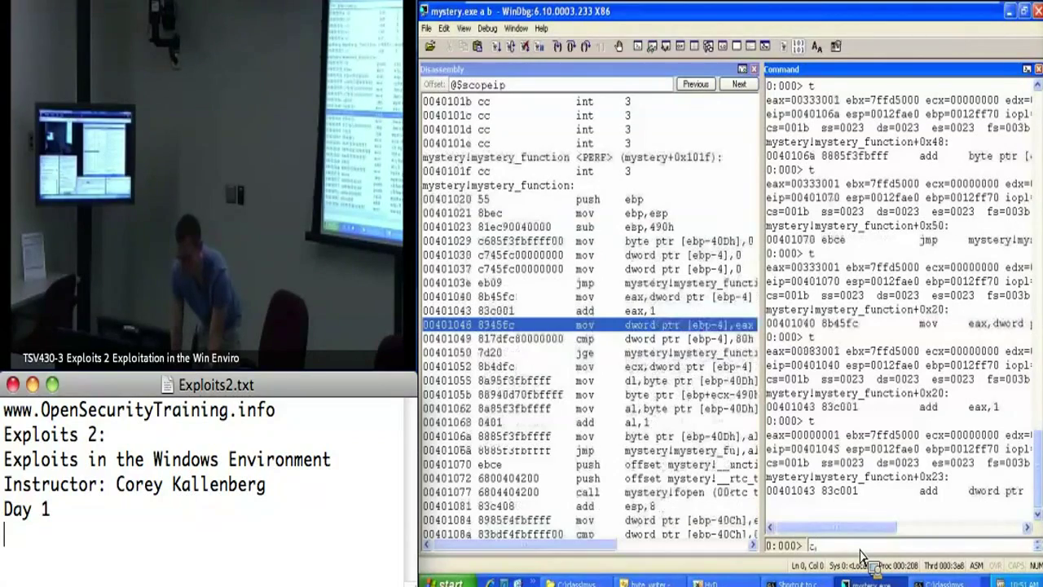
key("Return")
type("t")
key("Return")
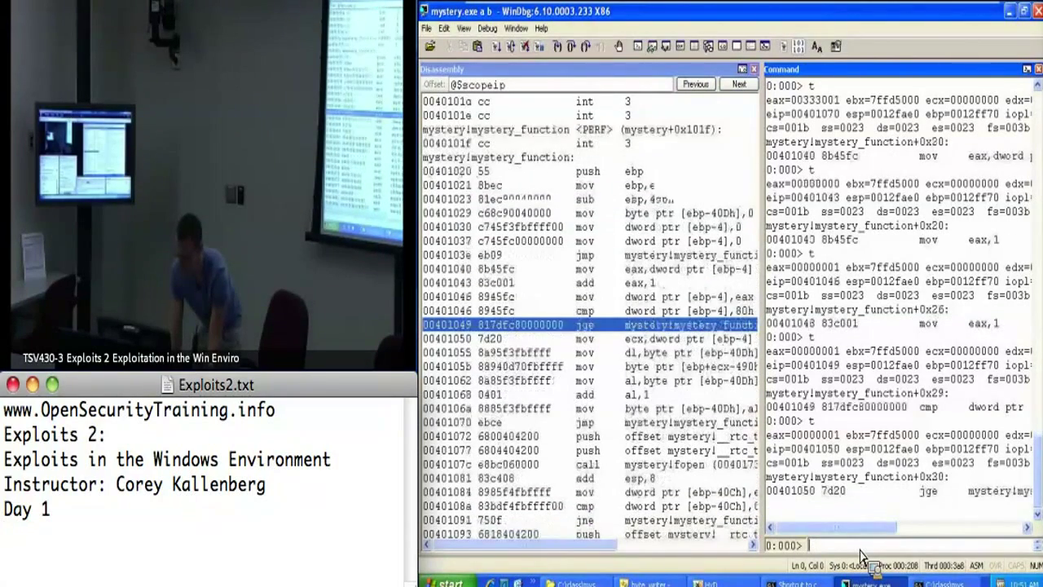
type("t")
key("Return")
type("t")
key("Return")
type("t")
key("Return")
type("t")
key("Return")
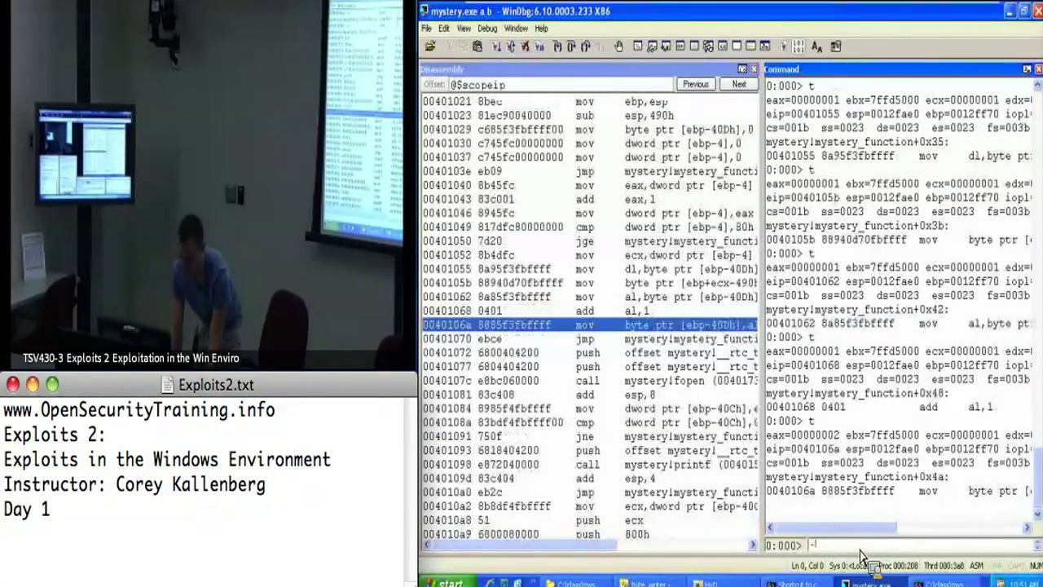
type("t")
key("Return")
type("t")
key("Return")
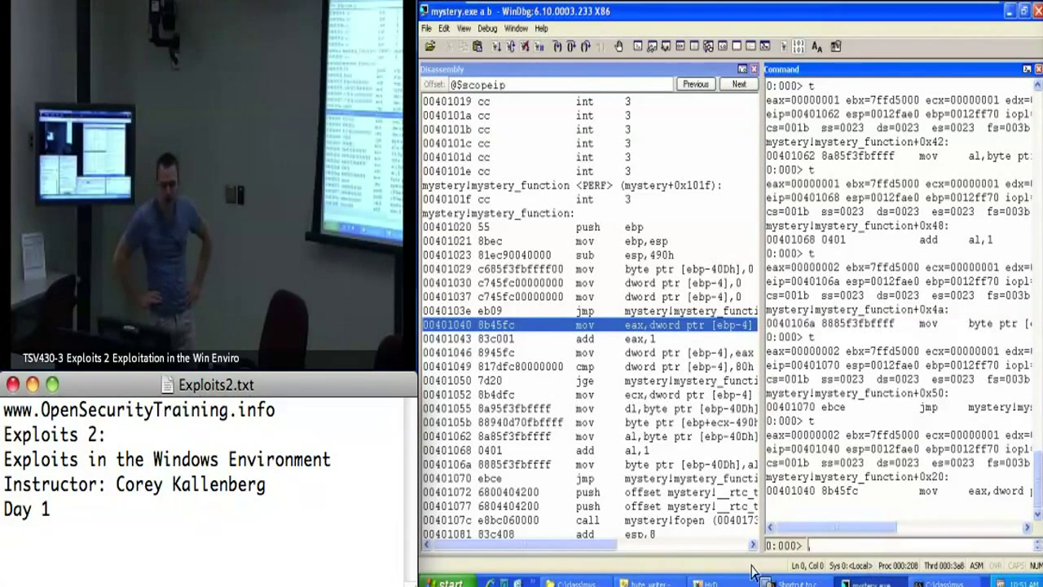
left_click_drag(622, 545, 651, 544)
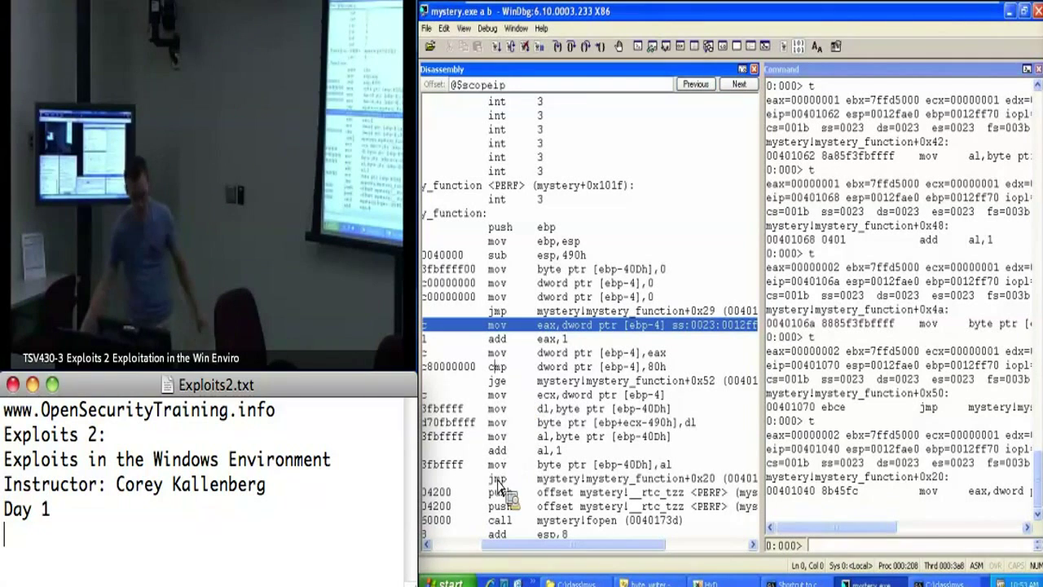
scroll(528, 501, "down", 5)
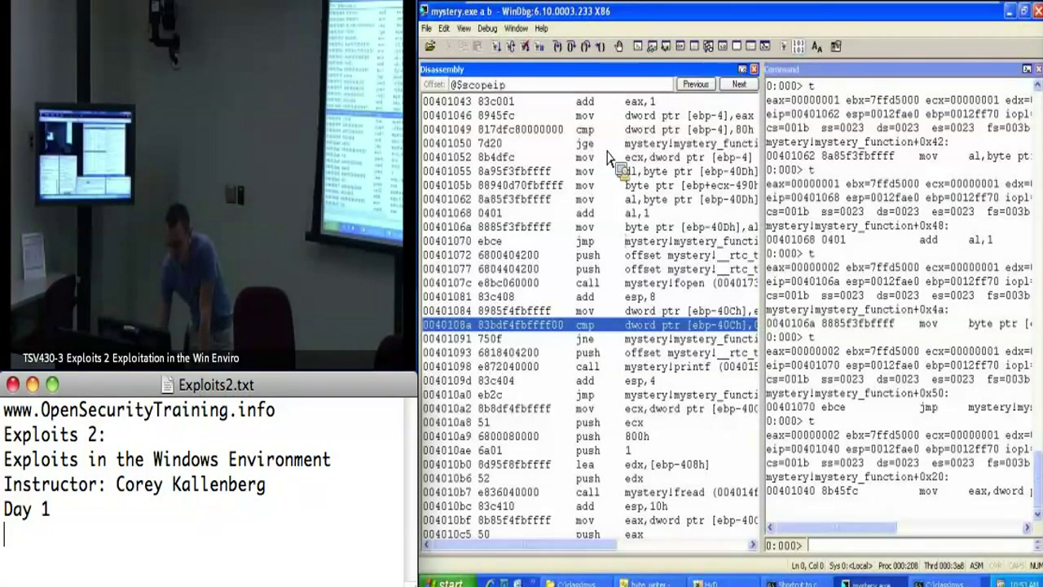
left_click_drag(611, 544, 699, 545)
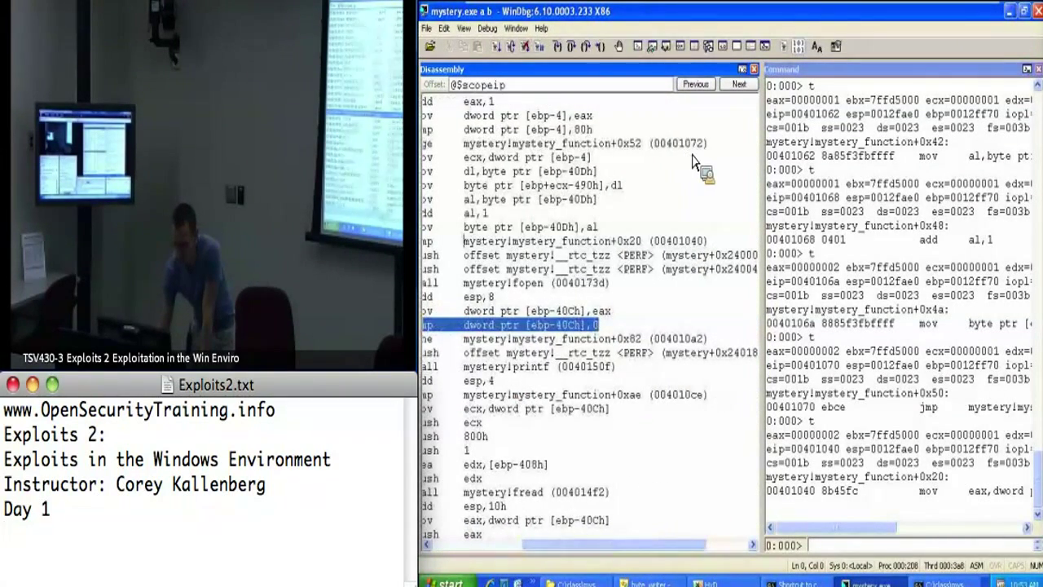
left_click_drag(599, 546, 457, 546)
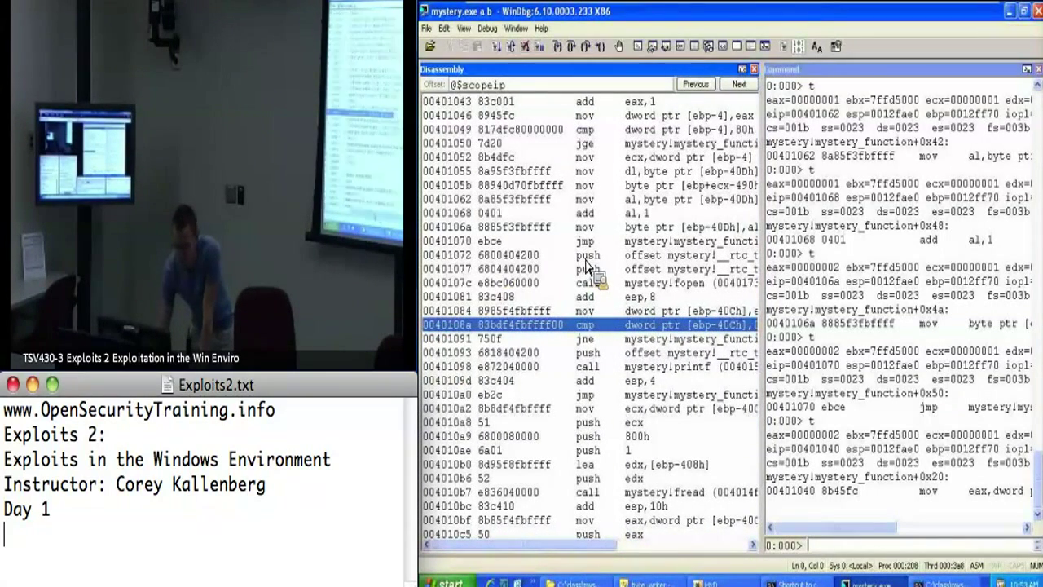
Run to the cursor at the push at 00401072, letting the copy loop finish.
left_click(603, 47)
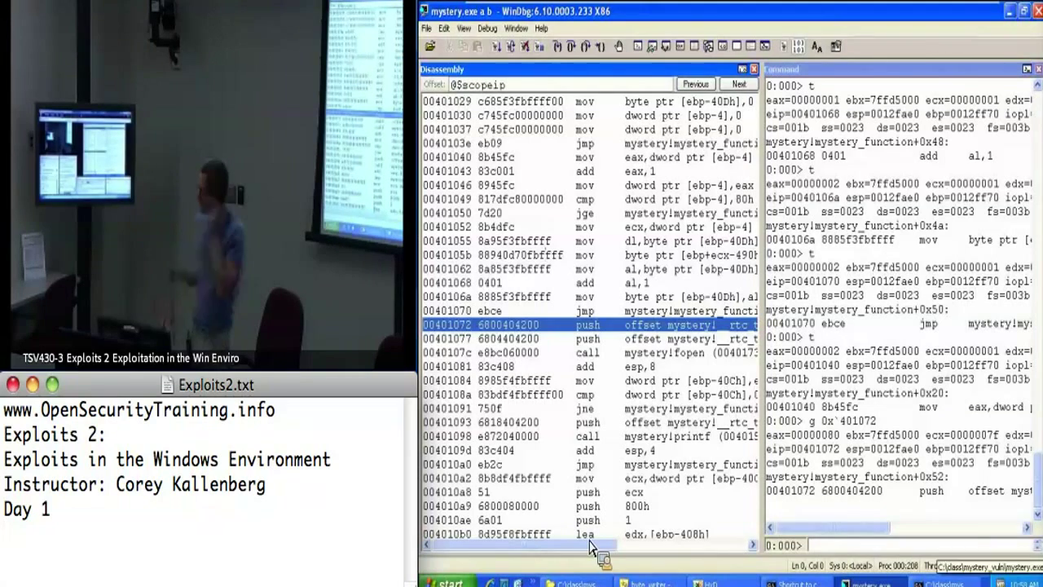
Widen the Command window and run dc esp to dump the stack as dwords.
left_click_drag(764, 505, 624, 522)
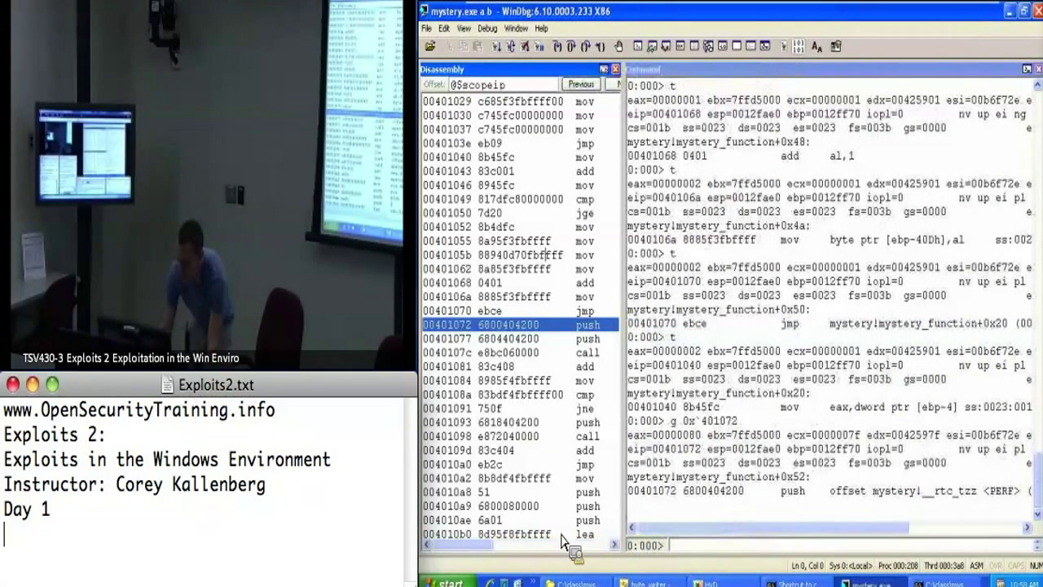
left_click(685, 546)
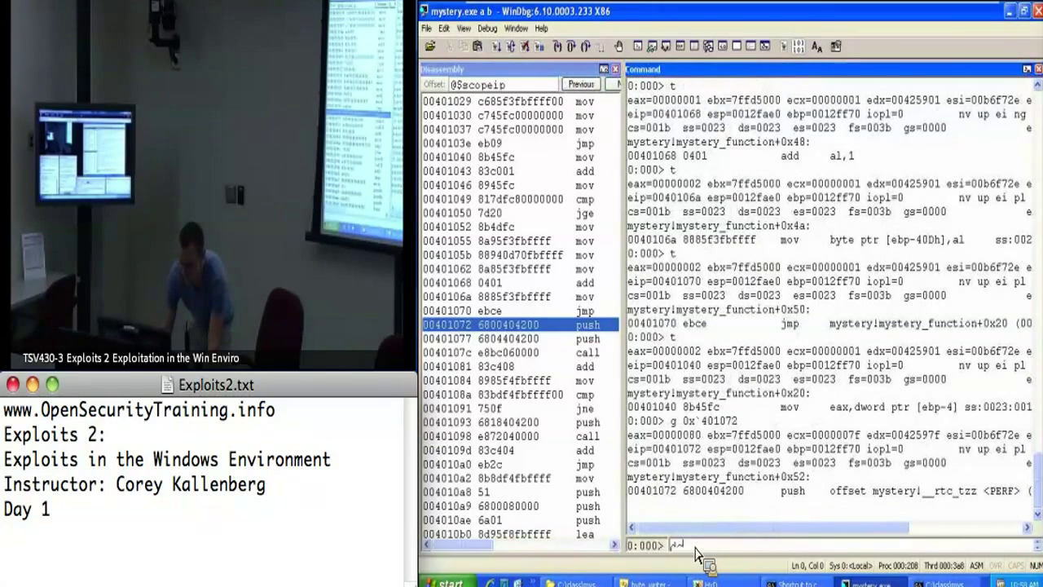
type("dc esp")
key("Return")
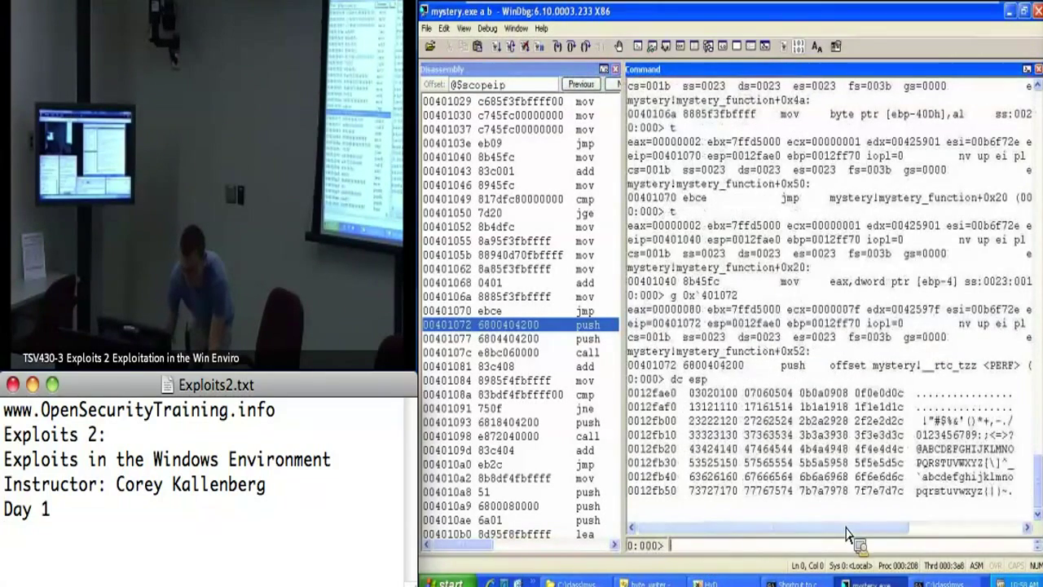
left_click_drag(774, 528, 855, 529)
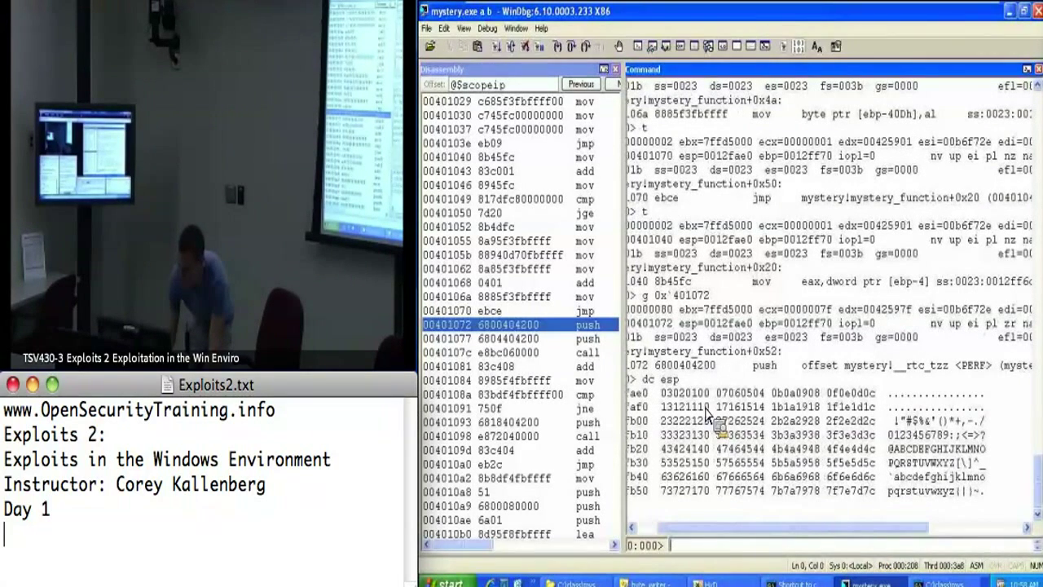
left_click_drag(921, 528, 908, 528)
type("d")
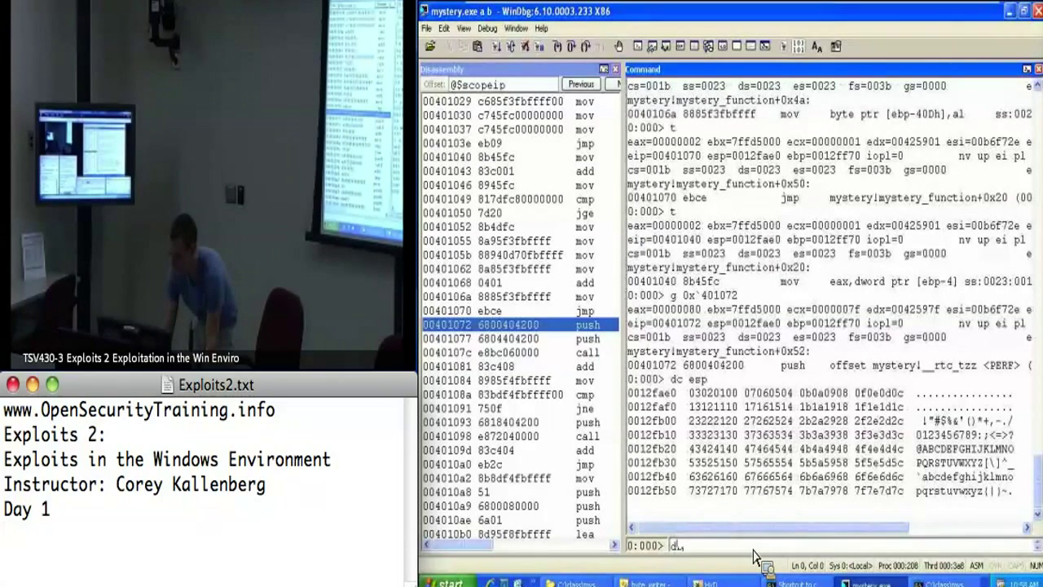
type("b esp")
Run db esp to list the stack buffer bytes 00 through 7F.
key("Return")
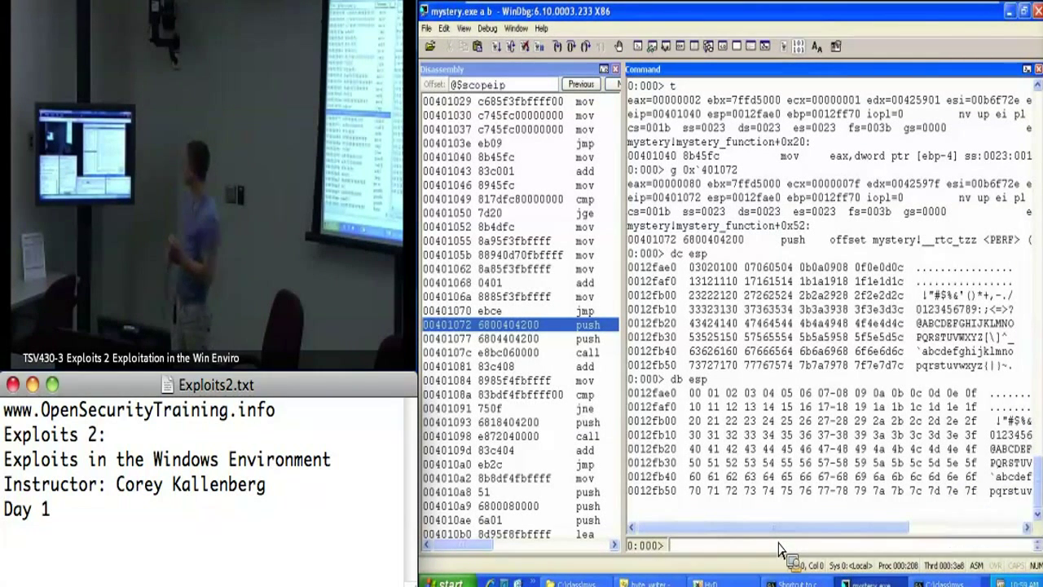
Turn the recalled dump command into du esp to view the stack as Unicode text.
key("Up")
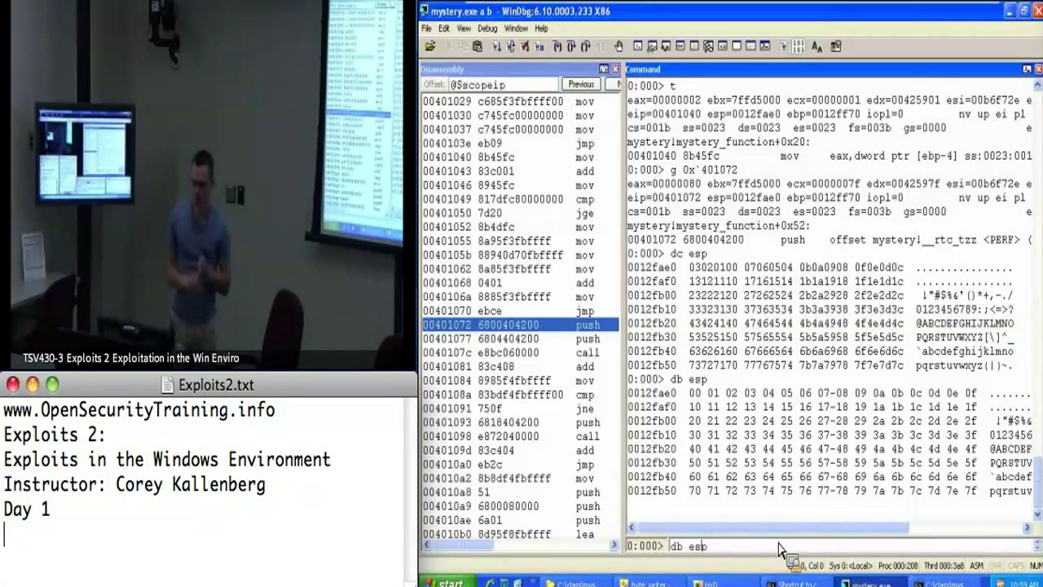
key("Delete")
type("u")
key("Return")
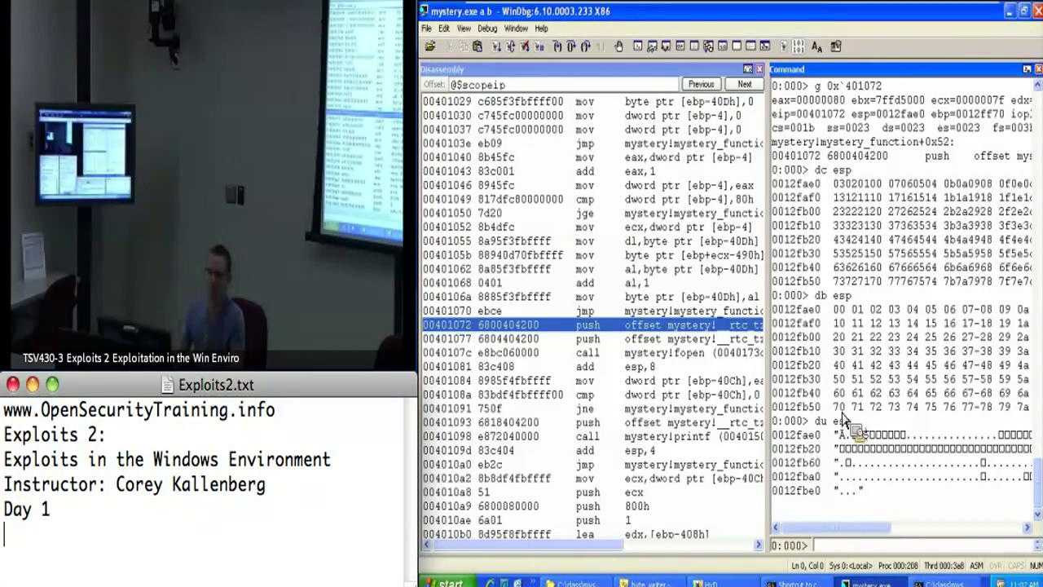
mouse_move(585, 546)
left_mouse_down()
mouse_move(634, 546)
mouse_move(456, 545)
left_mouse_up()
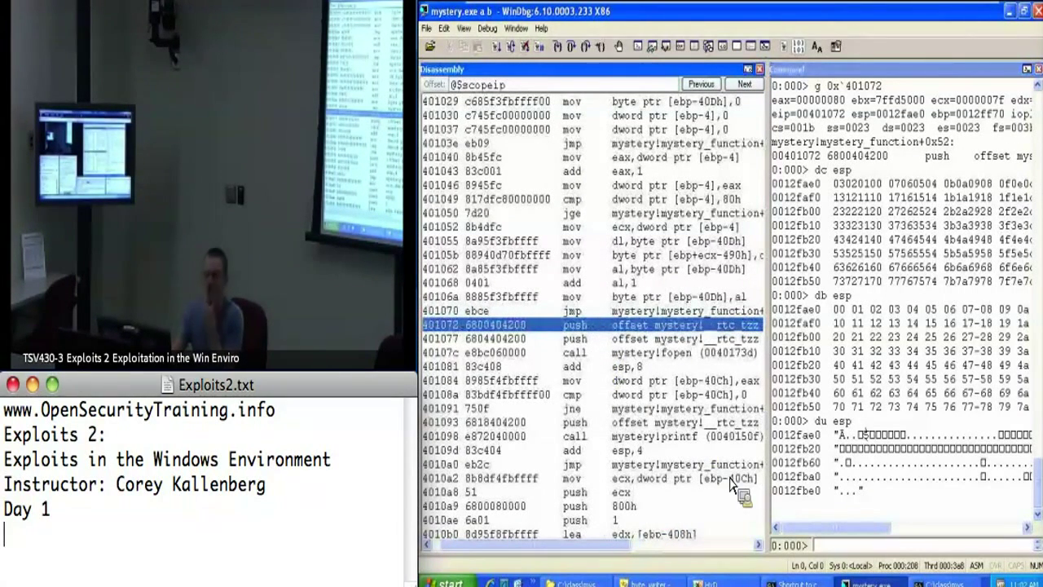
Step twice to the fopen call at 0040107c, then run dd esp and db poi(esp).
left_click(836, 559)
type("t")
key("Return")
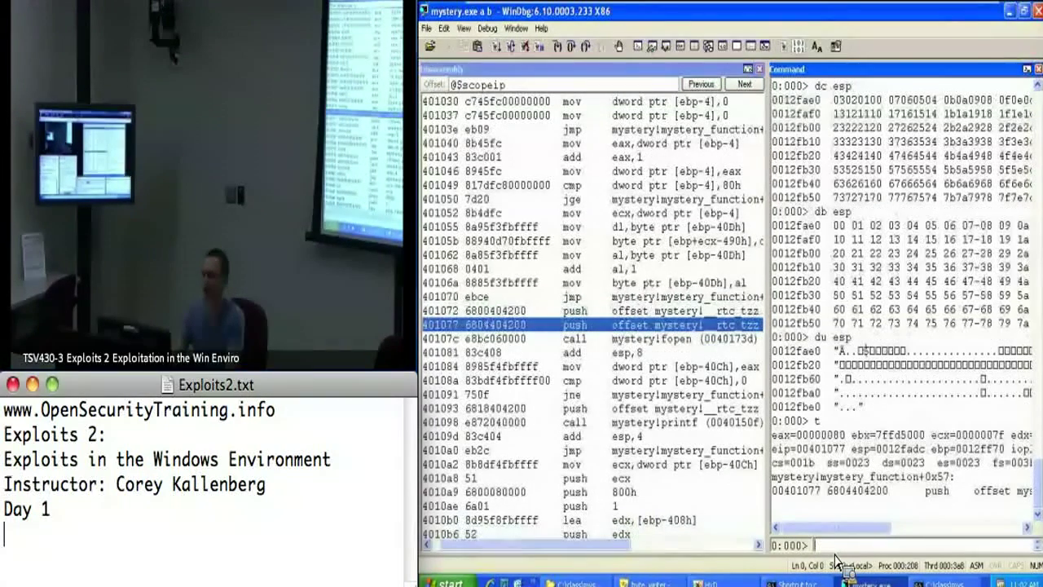
key("Return")
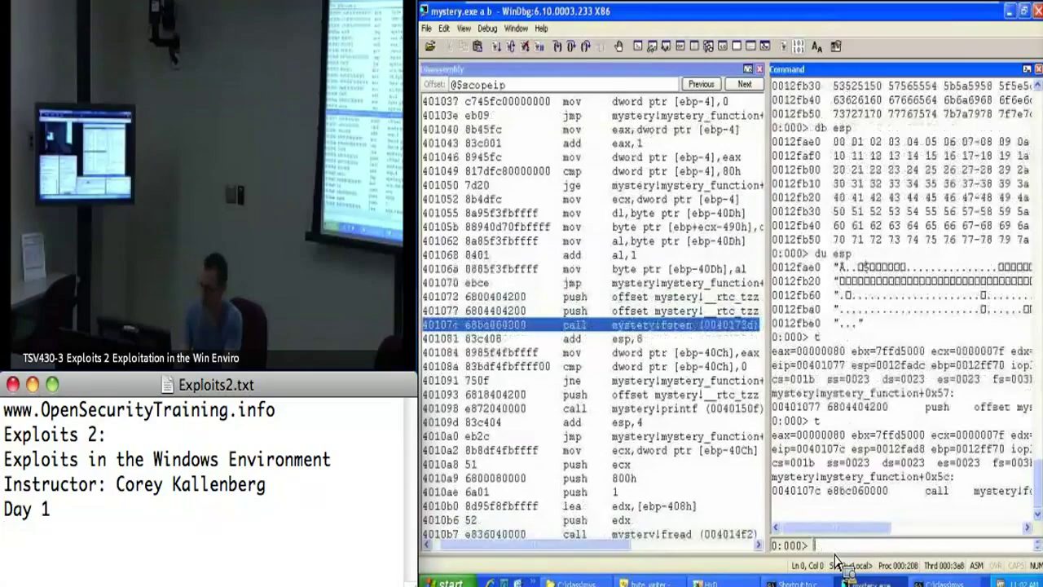
type("dudd esp")
key("Return")
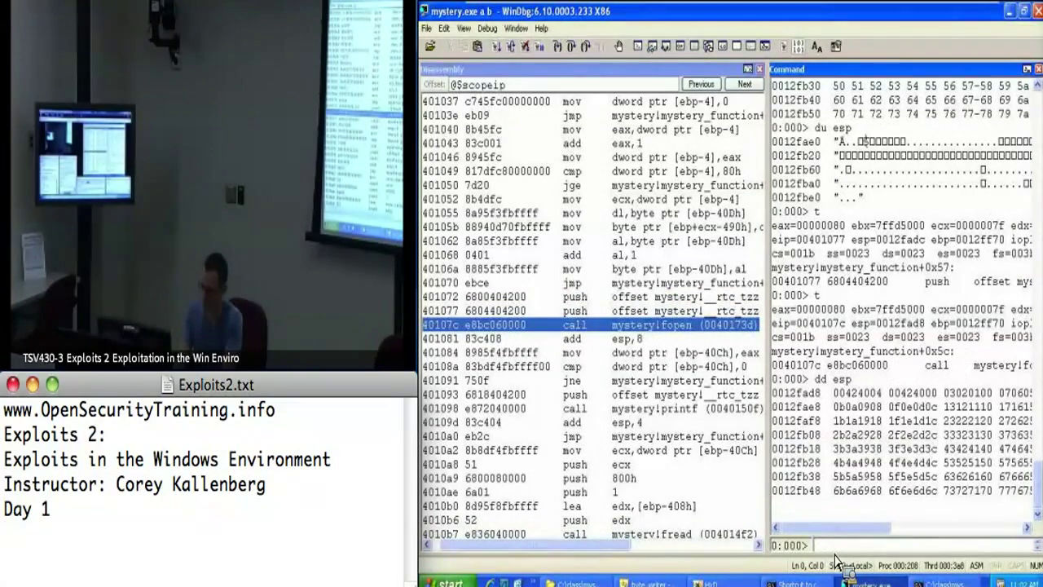
left_click_drag(855, 528, 885, 528)
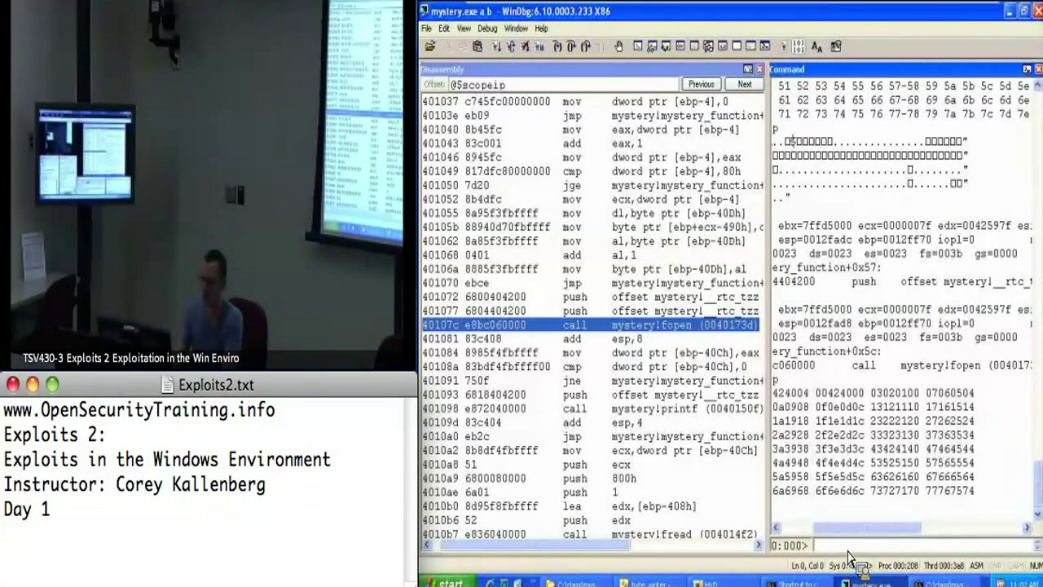
scroll(850, 560, "left", 3)
type("db poi(esp)")
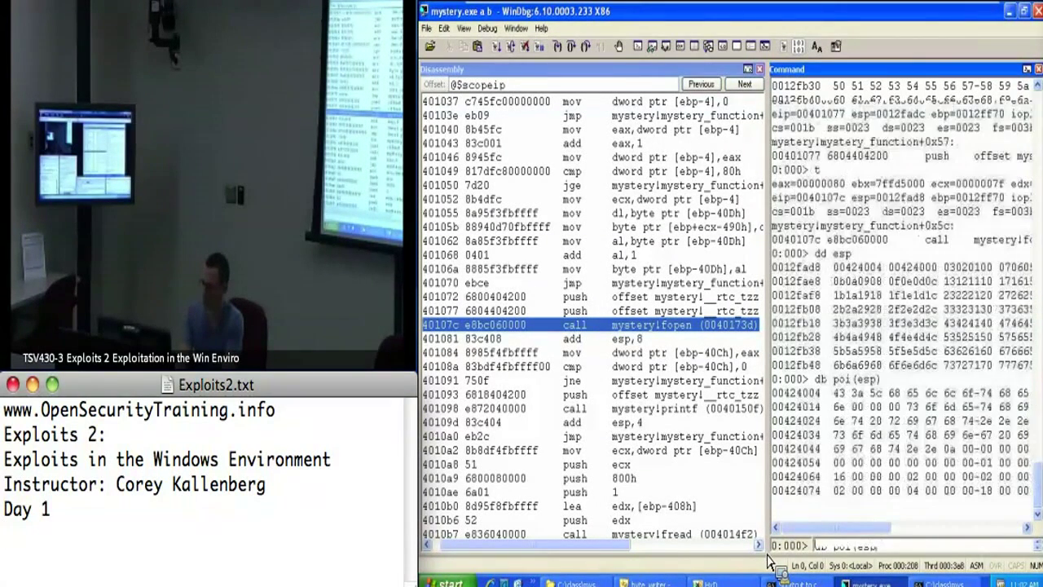
key("Return")
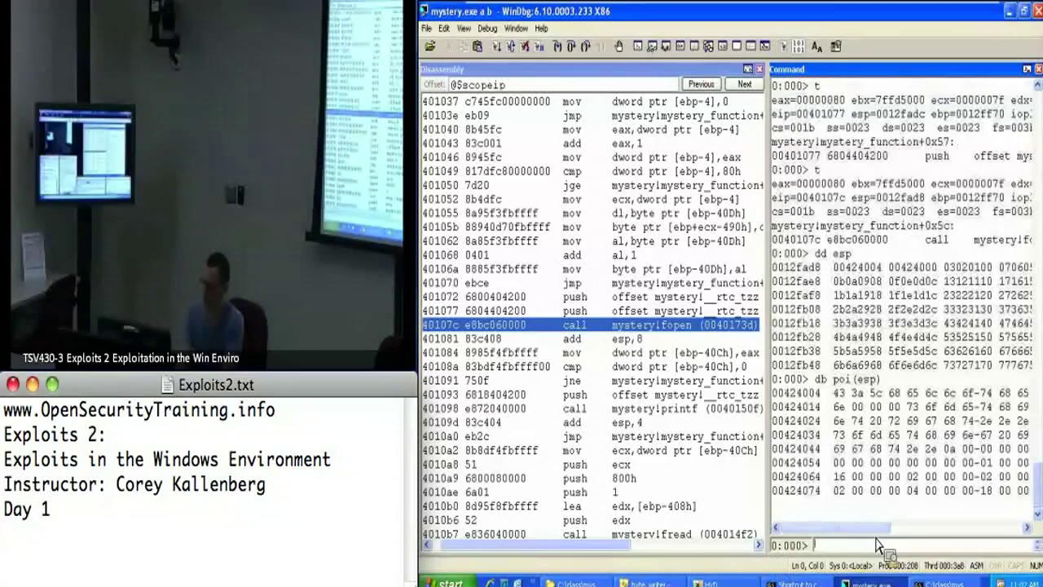
left_click_drag(839, 527, 998, 528)
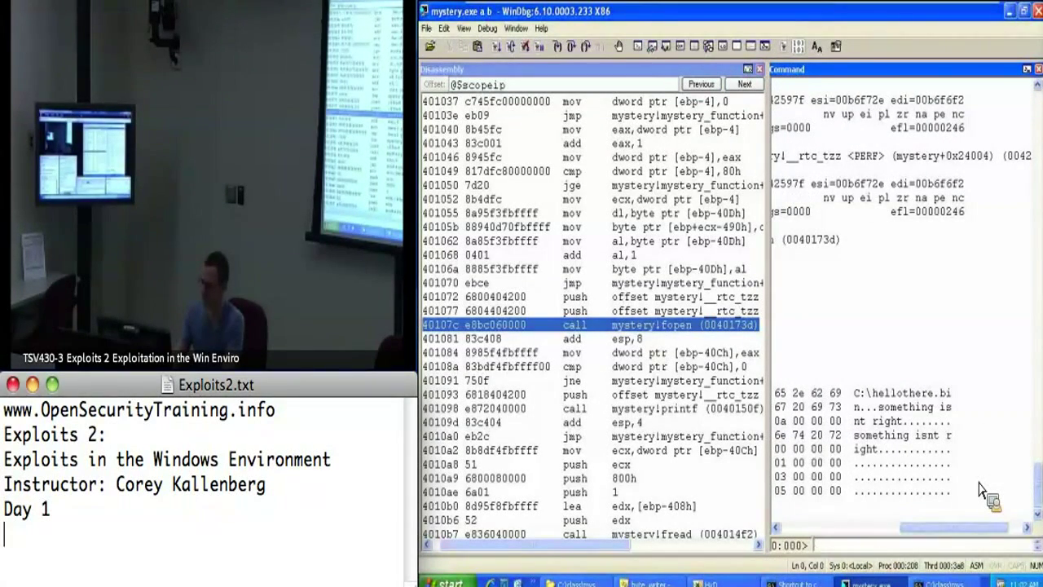
left_click_drag(945, 527, 912, 527)
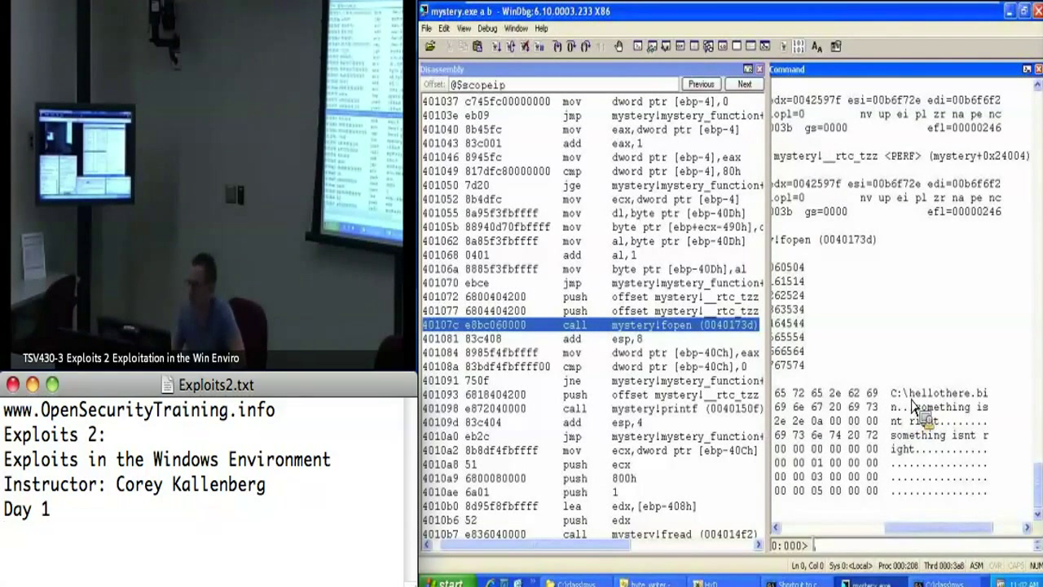
left_click_drag(953, 527, 917, 527)
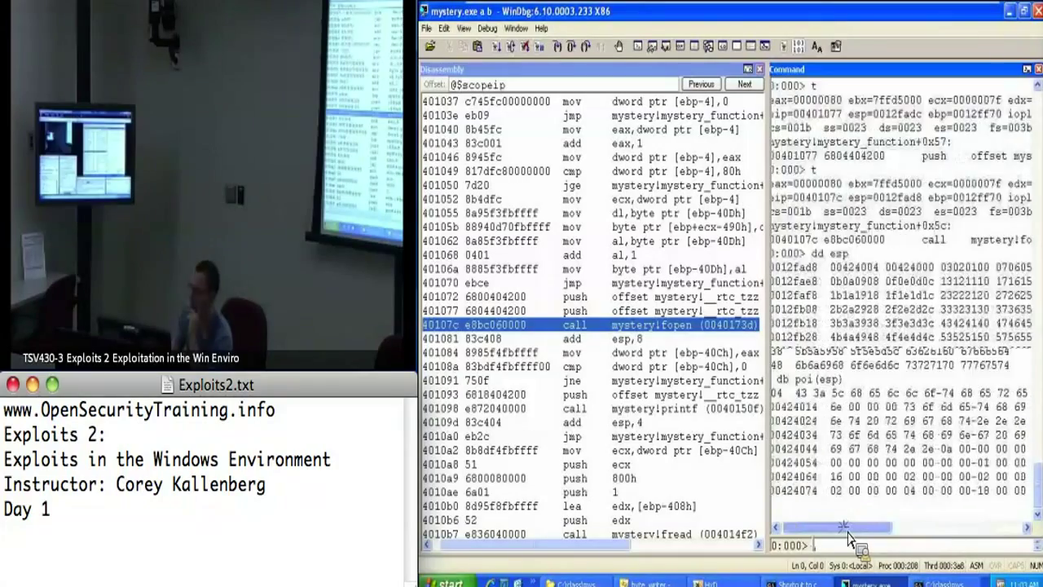
left_click_drag(917, 527, 868, 527)
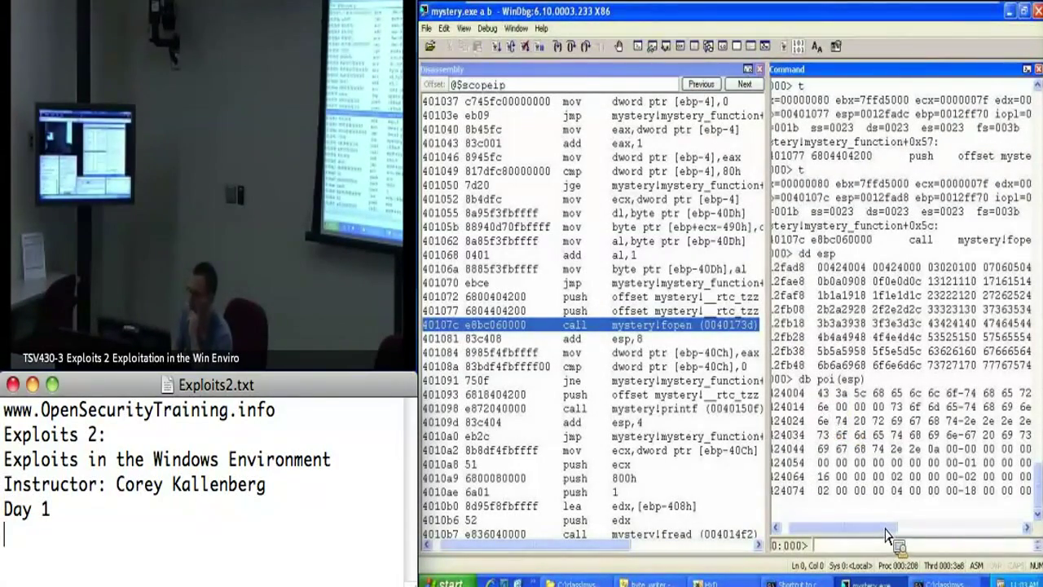
mouse_move(815, 528)
left_mouse_down()
mouse_move(974, 529)
mouse_move(928, 528)
left_mouse_up()
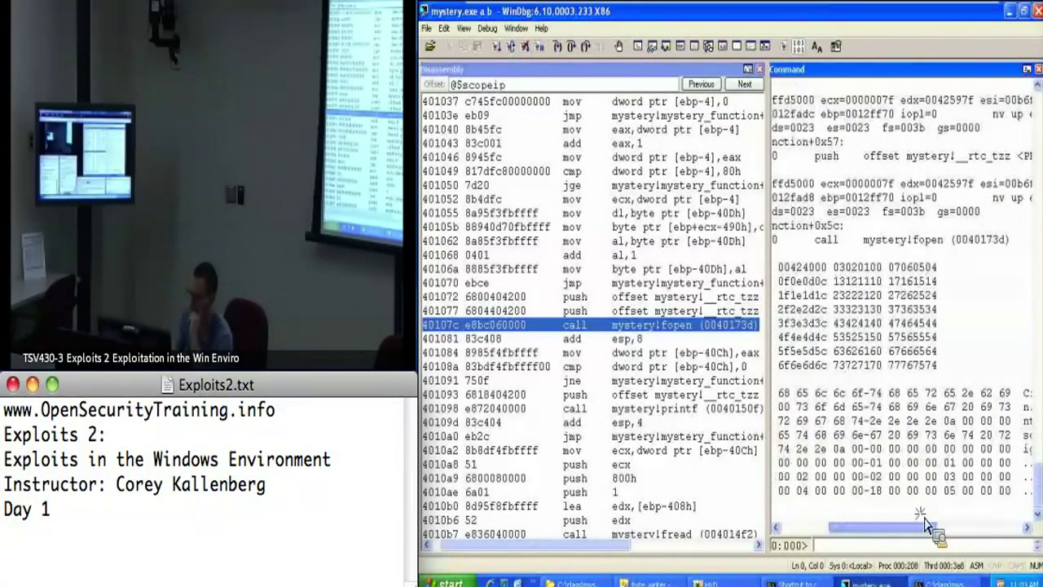
left_click_drag(929, 528, 868, 528)
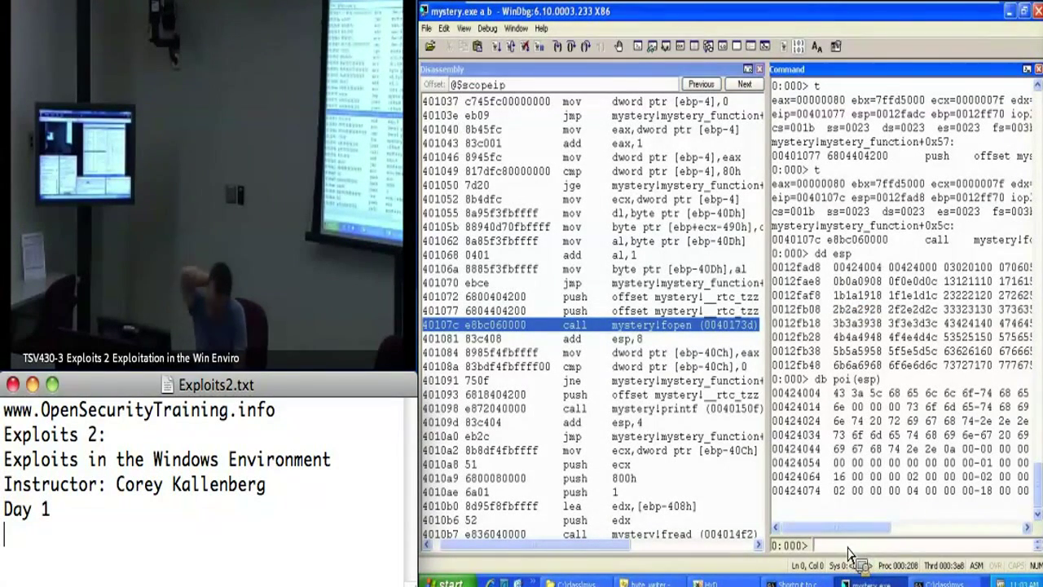
key("Up")
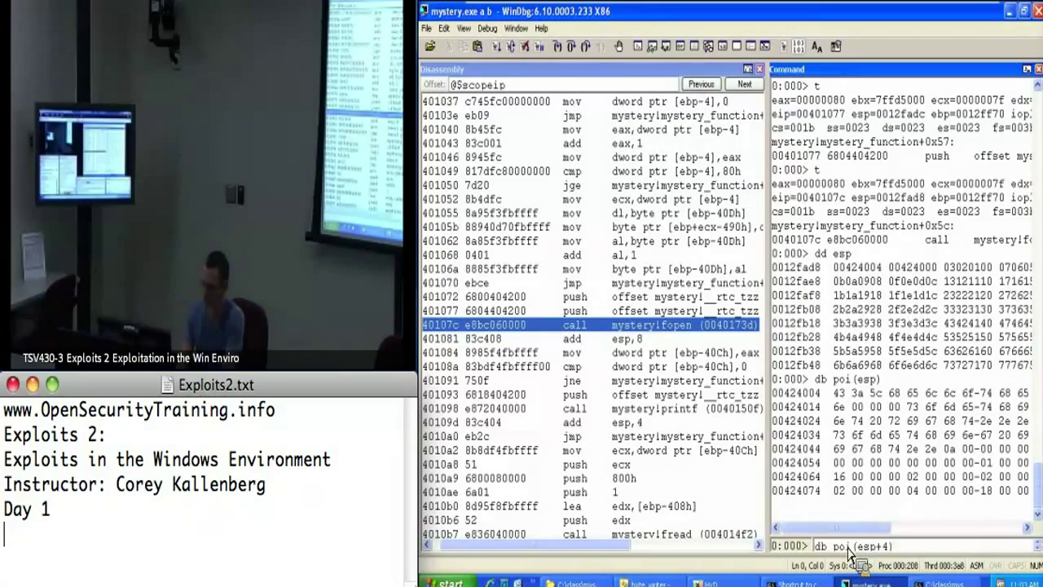
Run db poi(esp+4) to dump fopen's mode string "r" at 00424000.
key("Return")
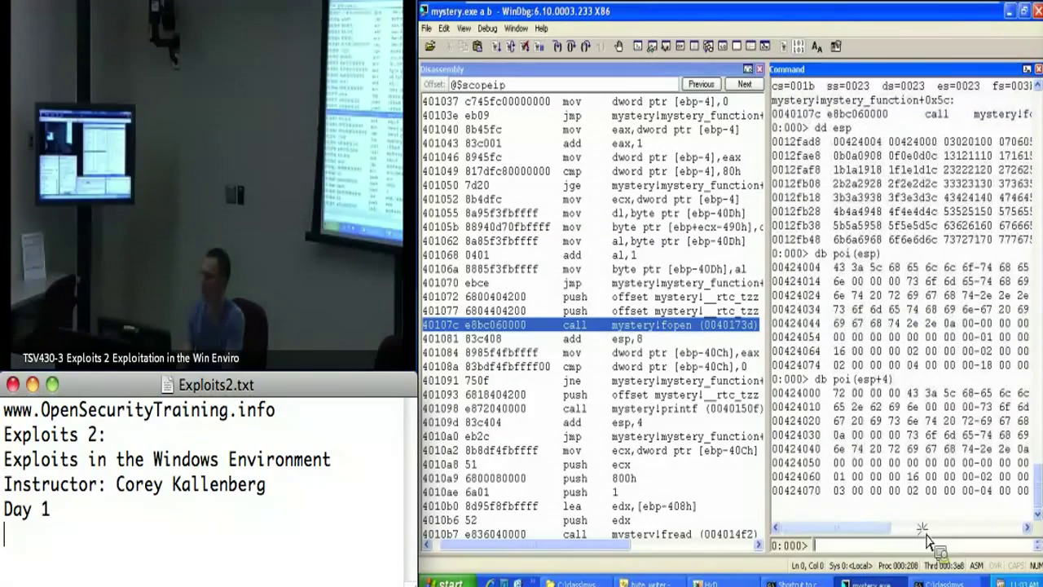
mouse_move(925, 528)
left_mouse_down()
mouse_move(994, 528)
mouse_move(978, 528)
left_mouse_up()
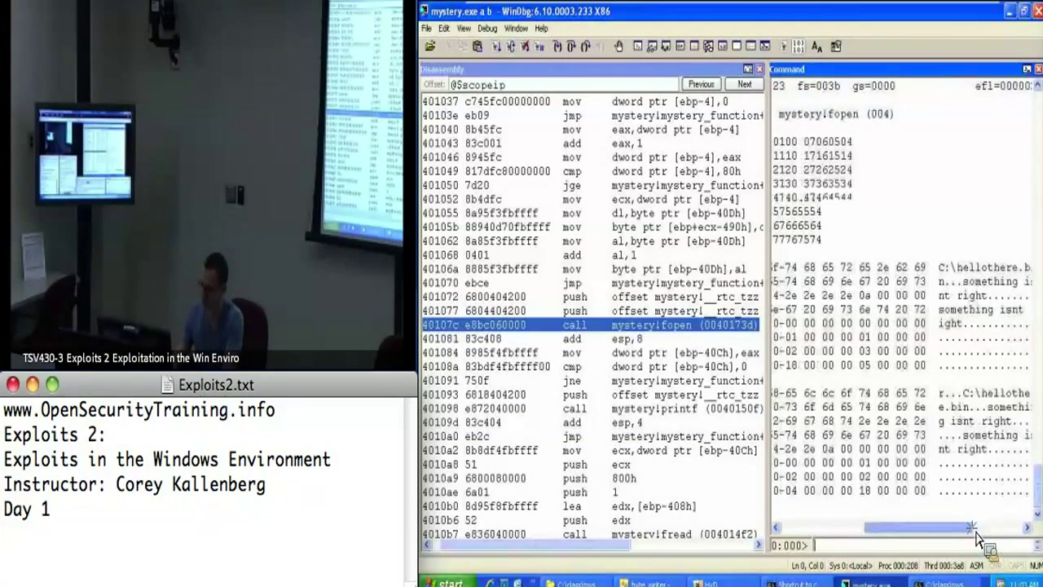
mouse_move(978, 528)
left_mouse_down()
mouse_move(896, 528)
mouse_move(980, 528)
mouse_move(953, 529)
left_mouse_up()
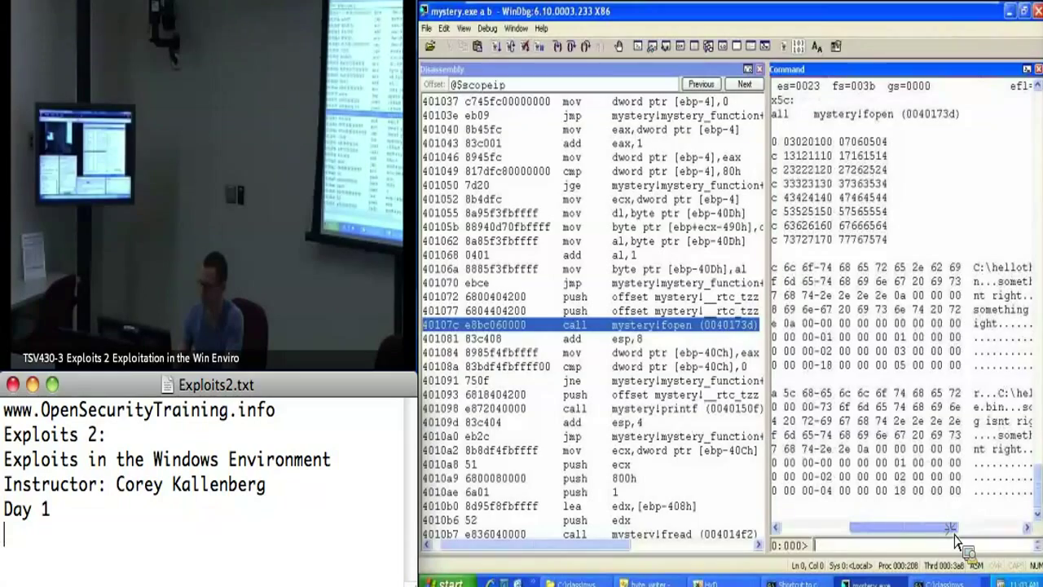
mouse_move(954, 529)
left_mouse_down()
mouse_move(896, 530)
mouse_move(982, 529)
mouse_move(960, 530)
left_mouse_up()
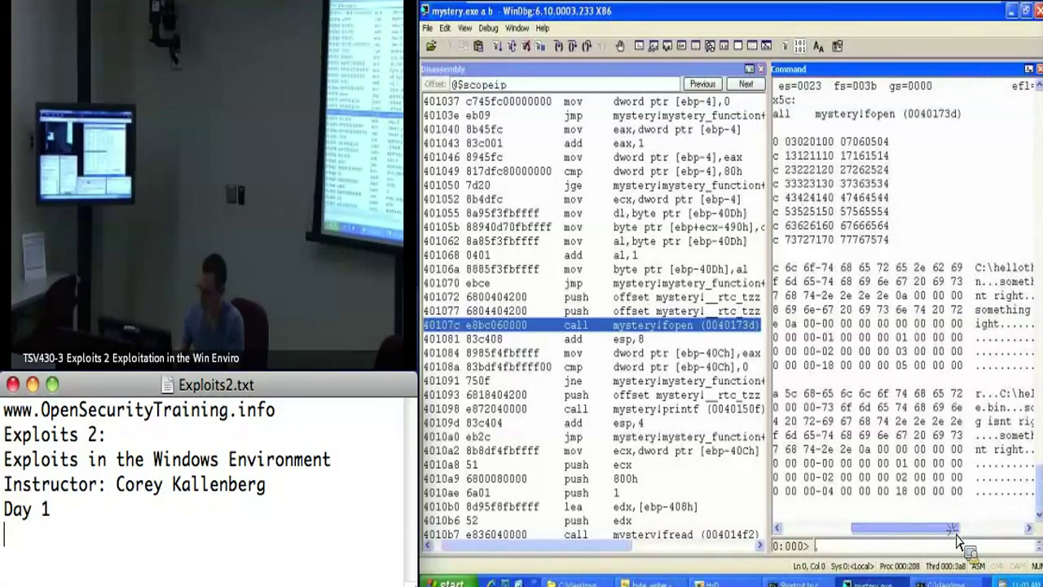
mouse_move(957, 529)
left_mouse_down()
mouse_move(982, 530)
mouse_move(872, 530)
left_mouse_up()
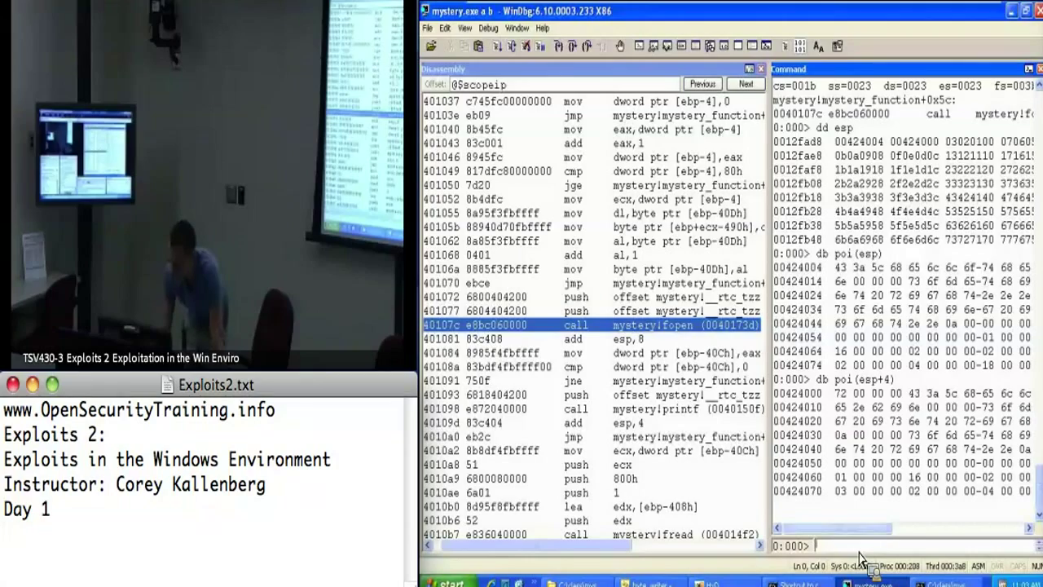
mouse_move(848, 528)
left_mouse_down()
mouse_move(937, 528)
mouse_move(847, 528)
left_mouse_up()
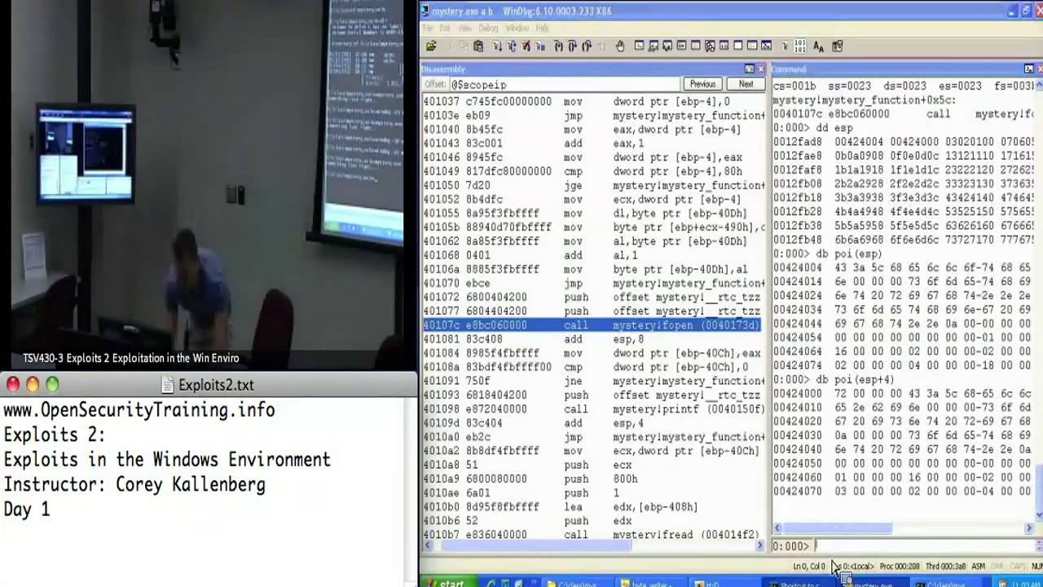
Run dir C:\ in the console, finding only hellothere.bin.bak, then return to WinDbg.
left_click(855, 581)
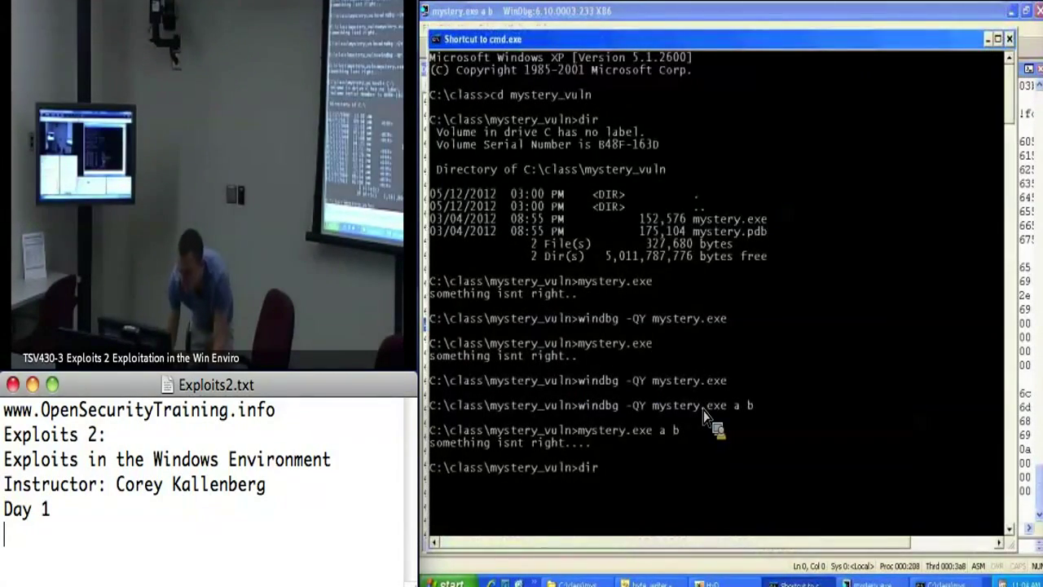
type("dir C:\\")
key("Return")
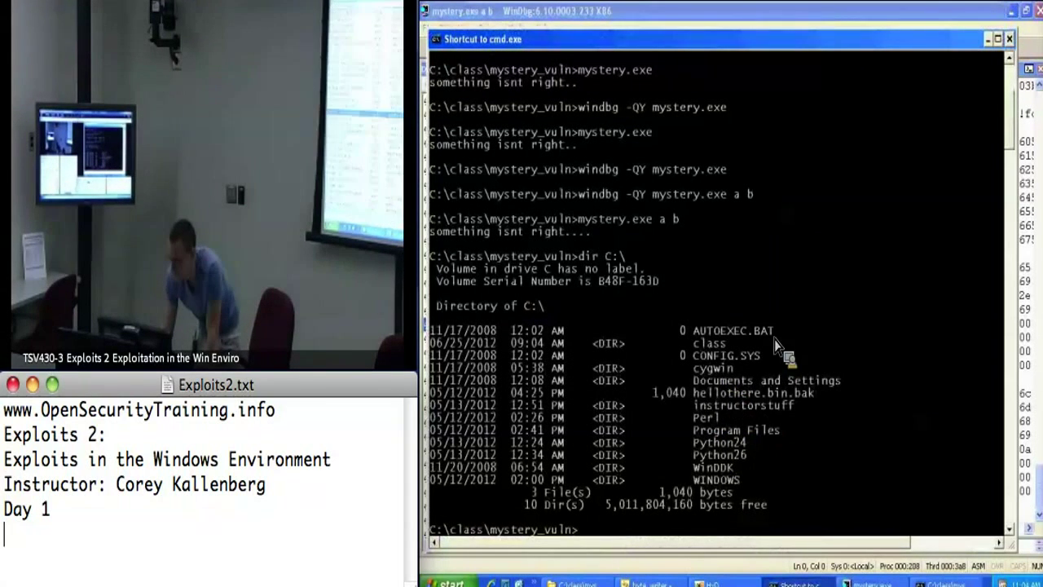
left_click(999, 39)
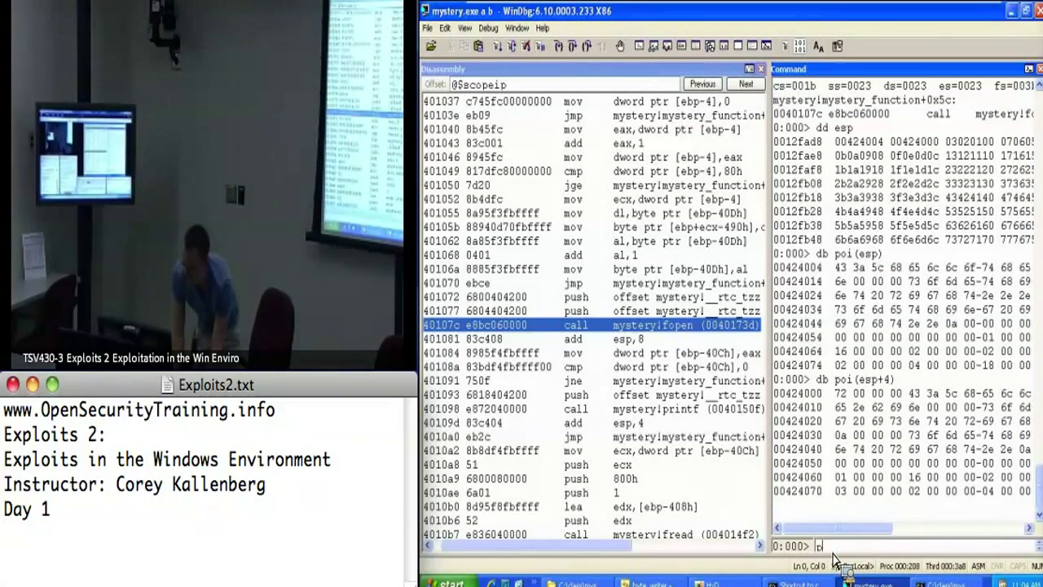
type("p")
Step past the fopen call and evaluate ?eax, confirming fopen returned 0.
key("Return")
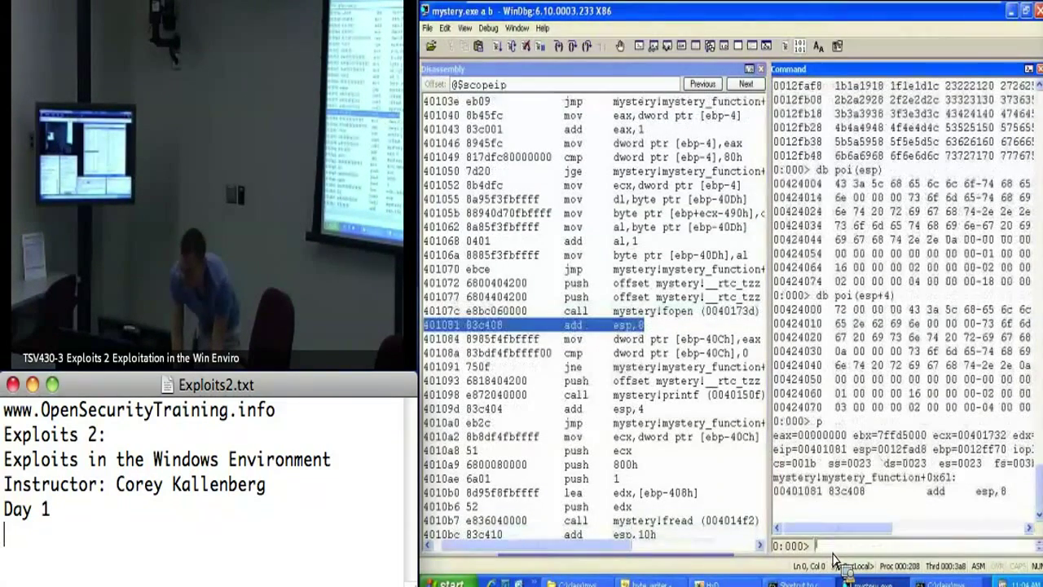
type("t")
key("Return")
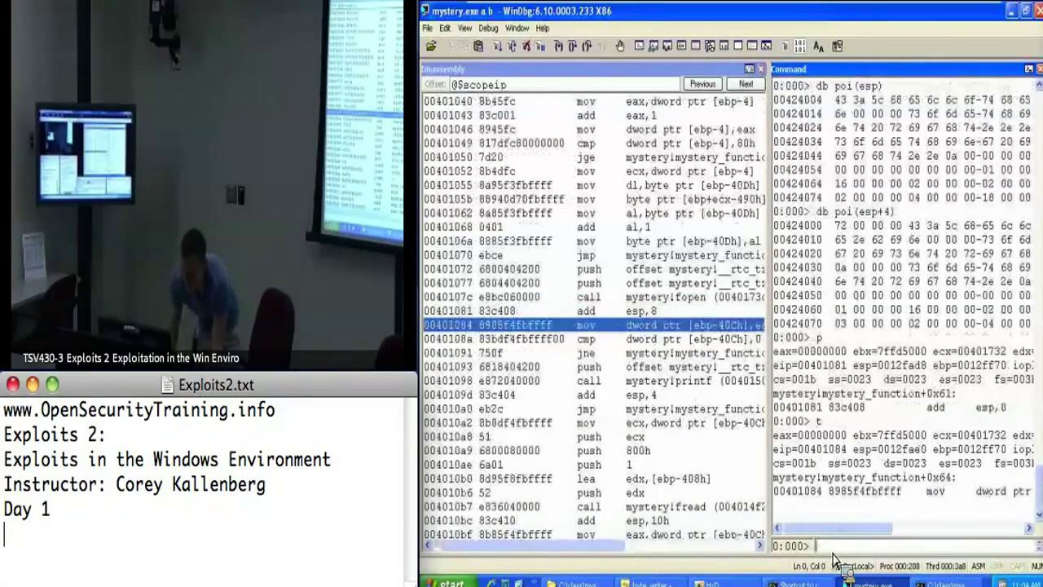
left_click_drag(615, 546, 640, 547)
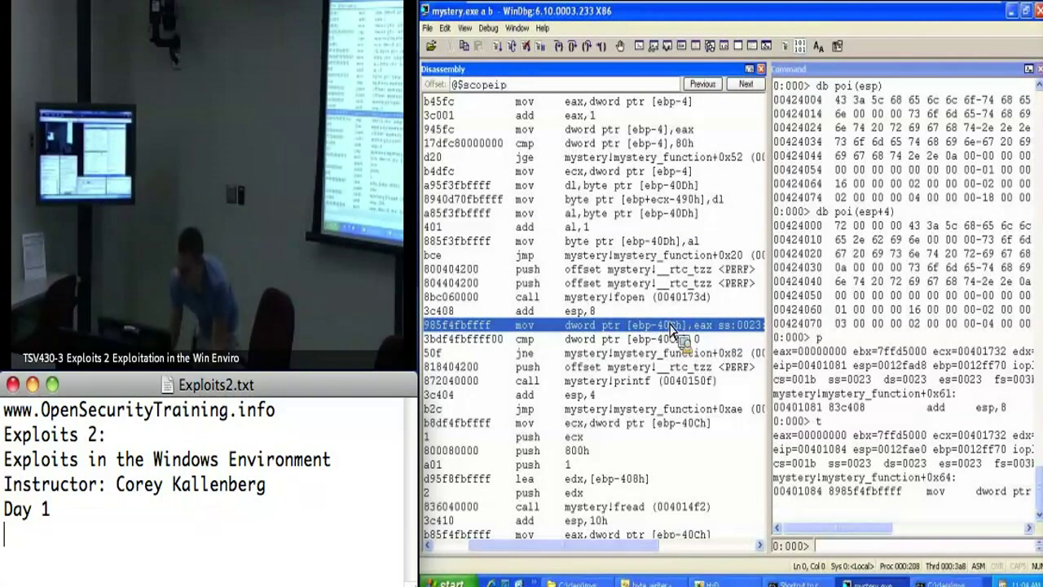
left_click(868, 554)
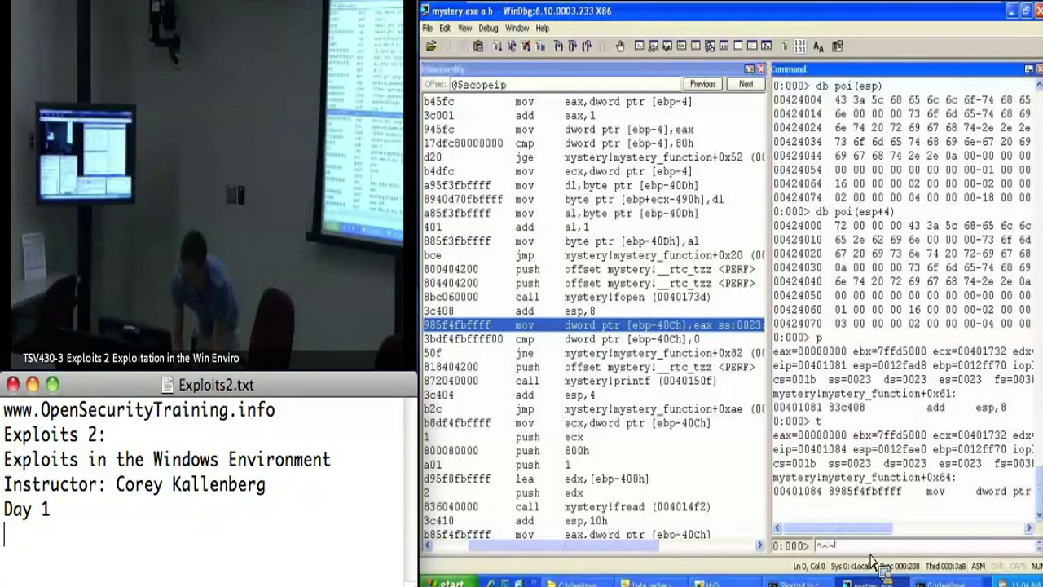
key("Return")
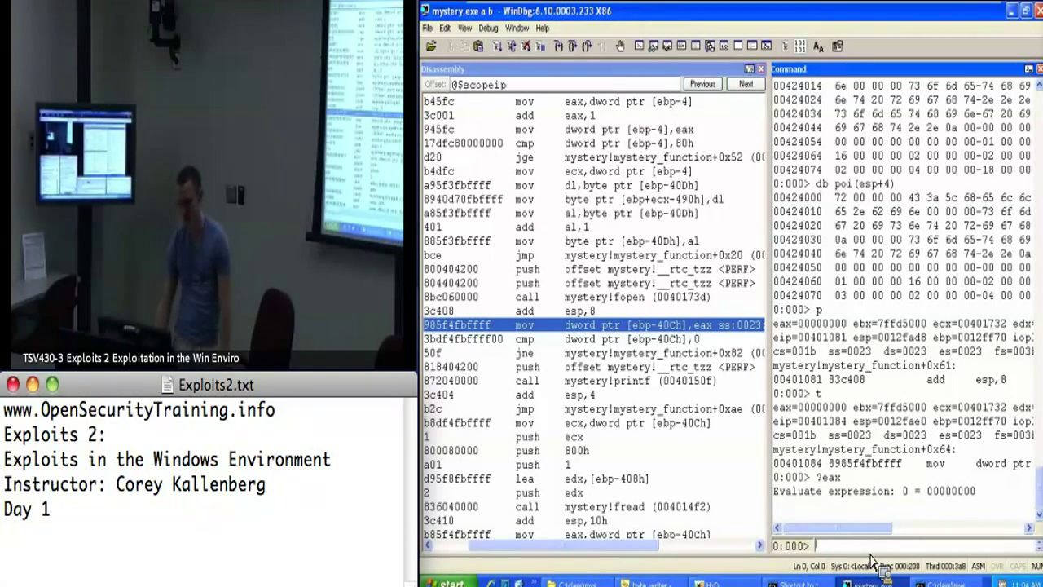
left_click(885, 580)
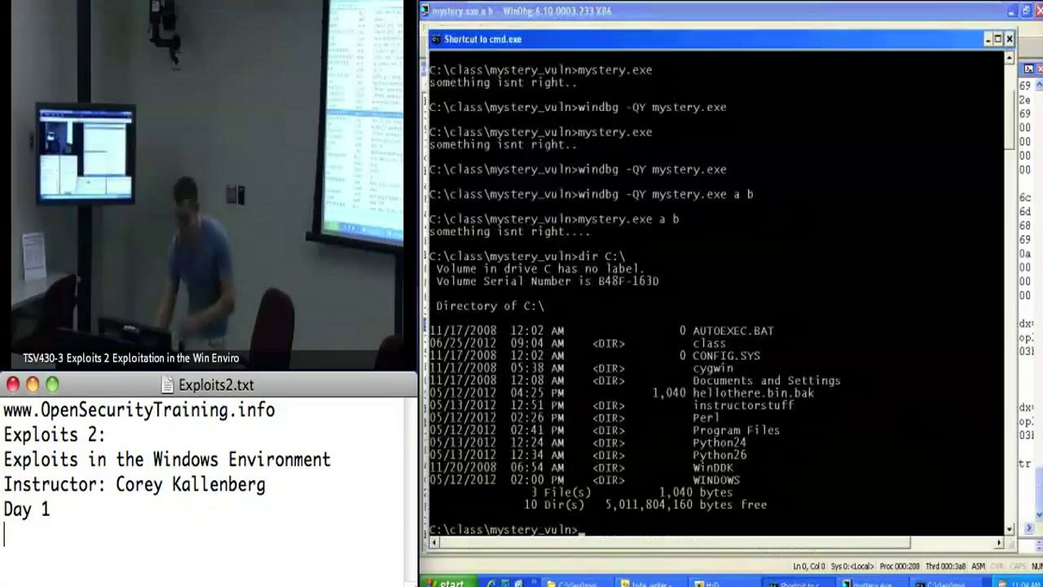
left_click(872, 580)
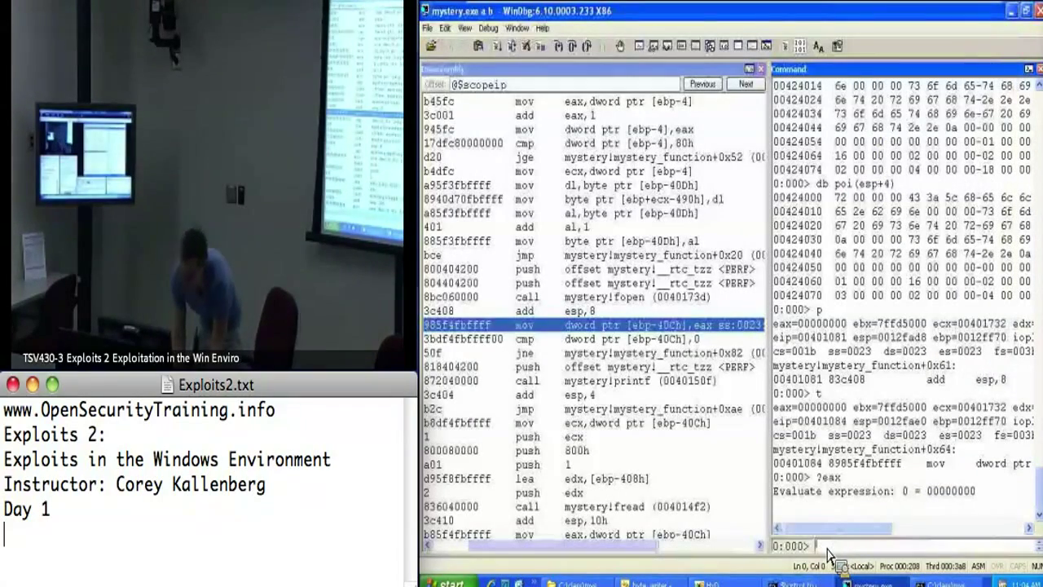
type("r")
Trace to the printf call, show its string with da poi(esp), run gu, then restart mystery.exe.
key("Return")
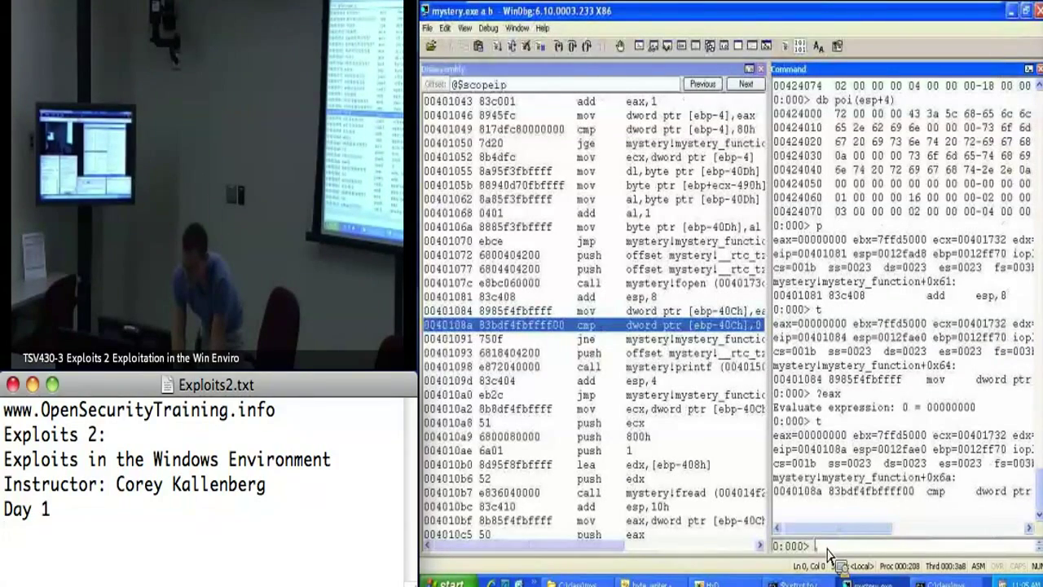
type("t")
key("Return")
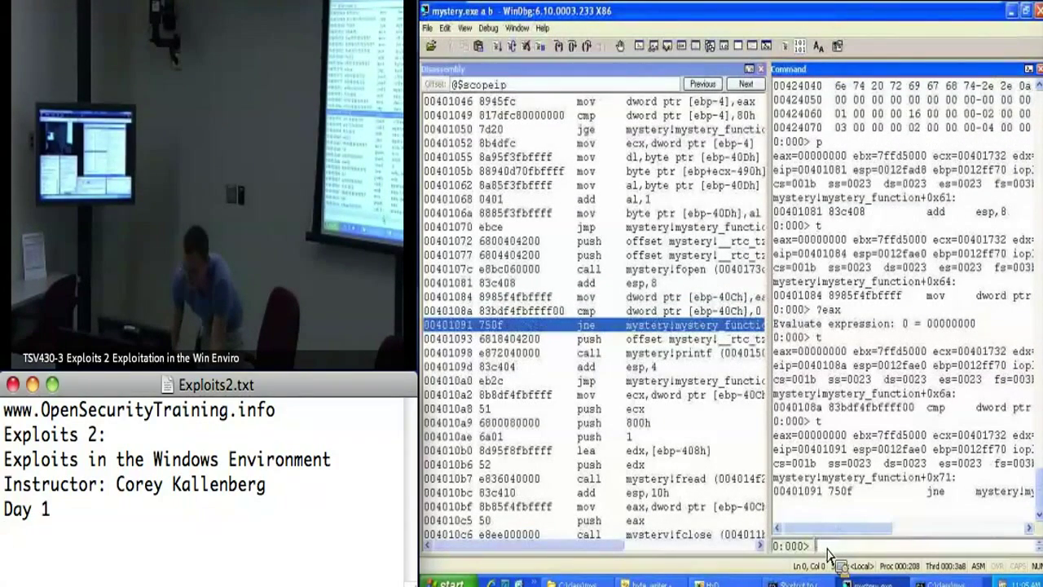
left_click_drag(619, 545, 729, 545)
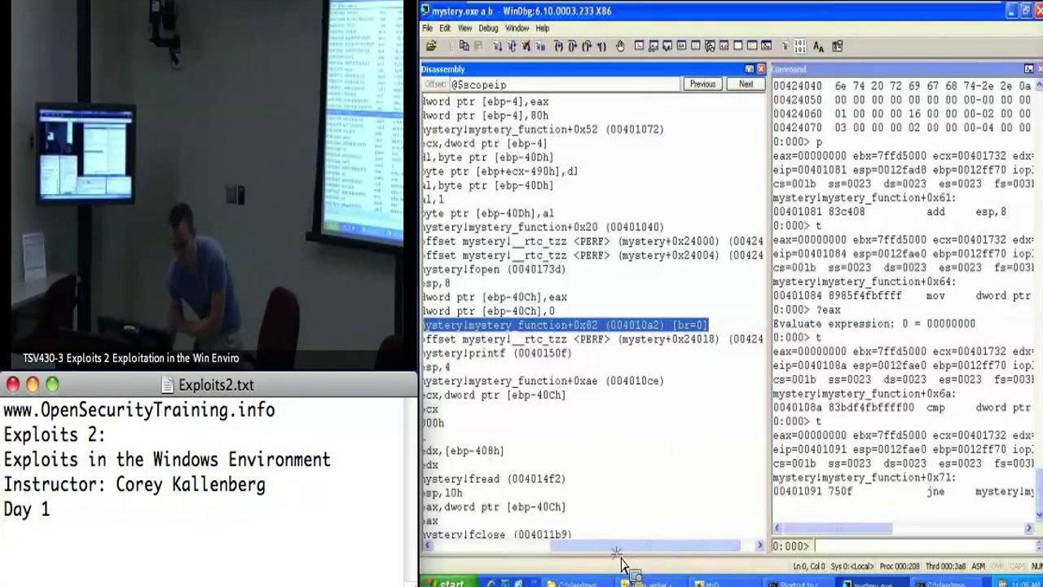
left_click_drag(616, 550, 473, 554)
left_click(855, 546)
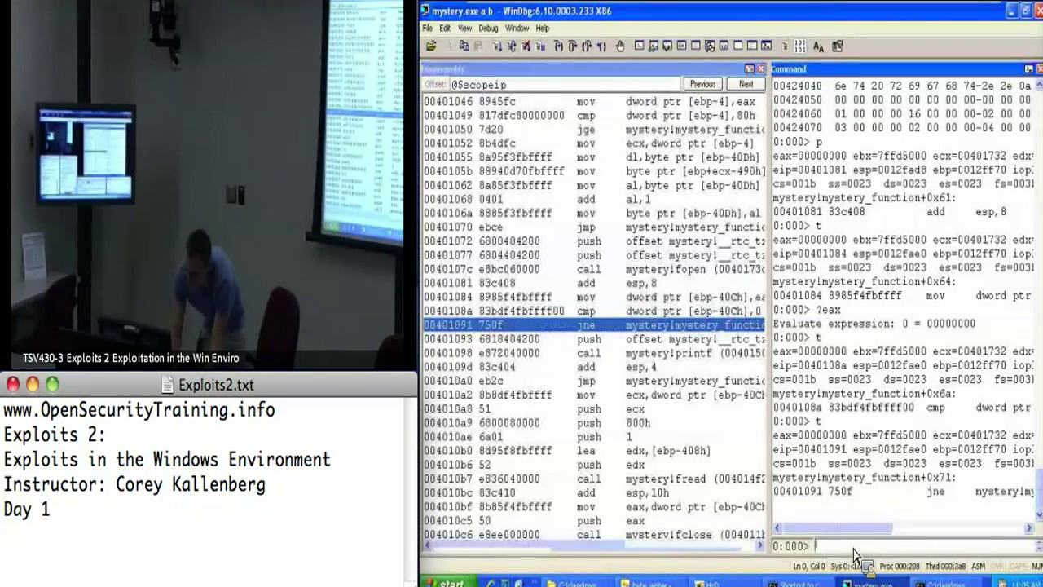
type("t")
key("Return")
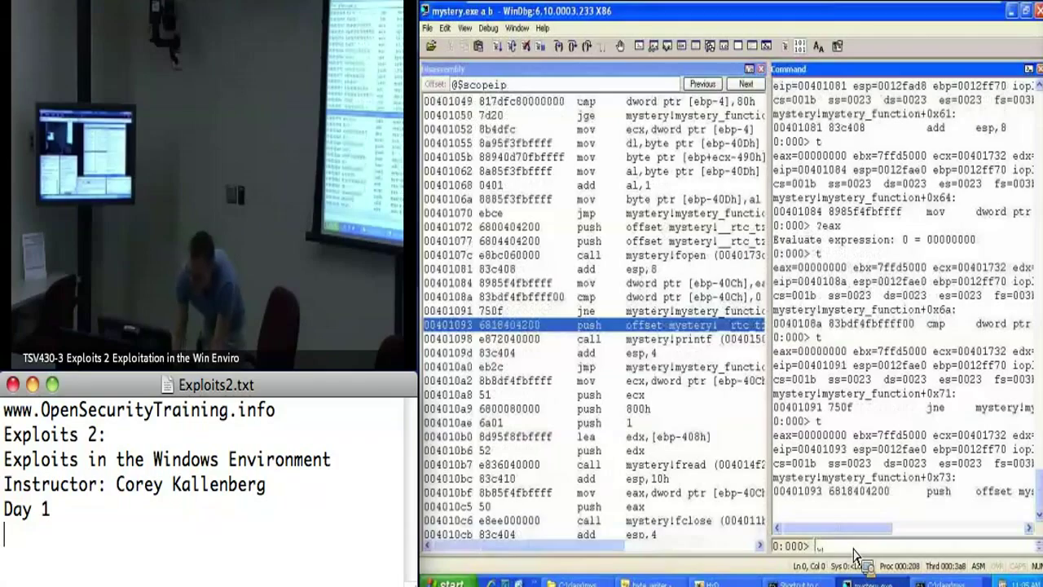
type("t")
key("Return")
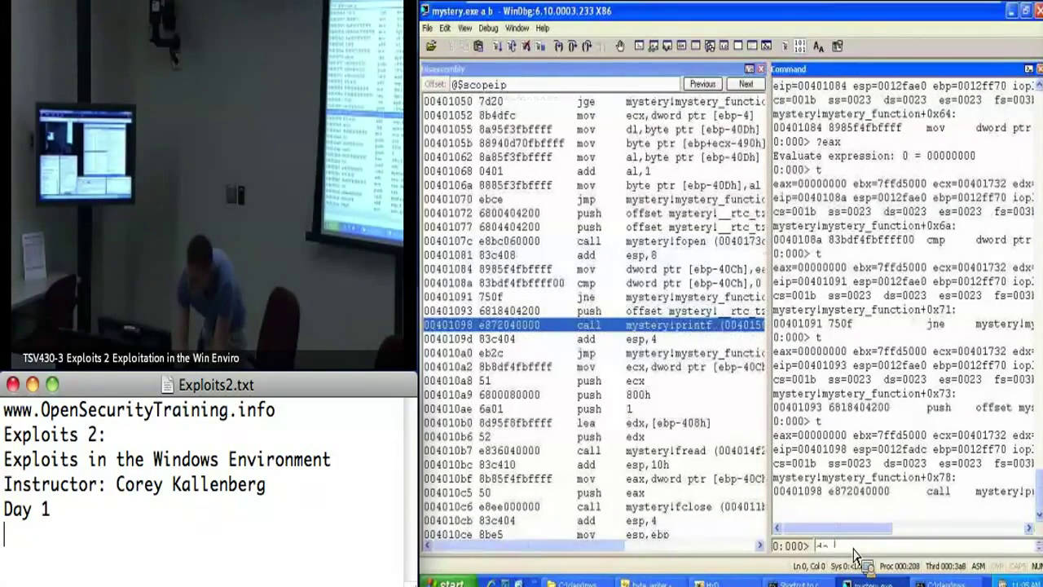
type(")")
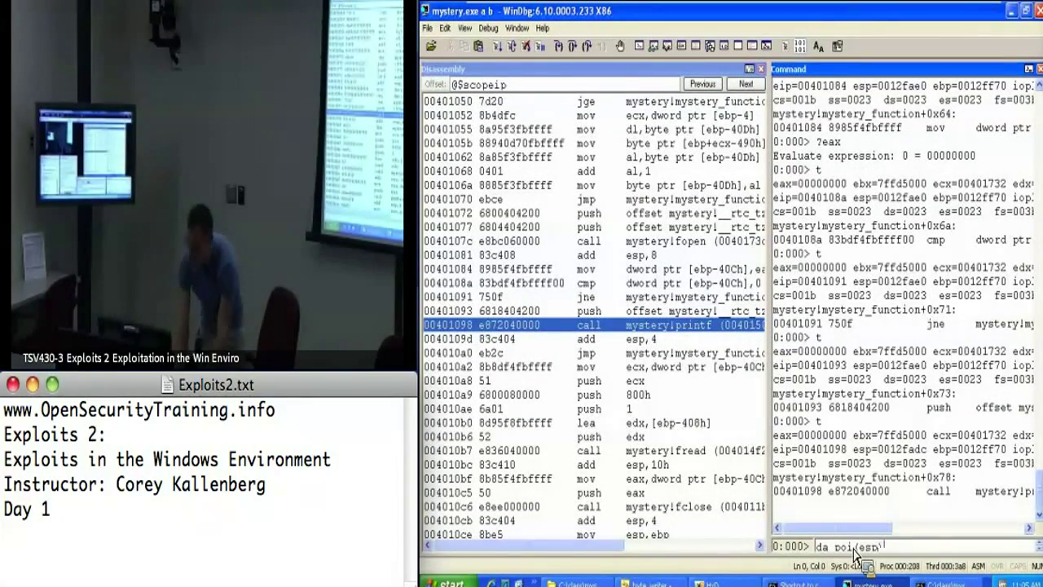
key("Return")
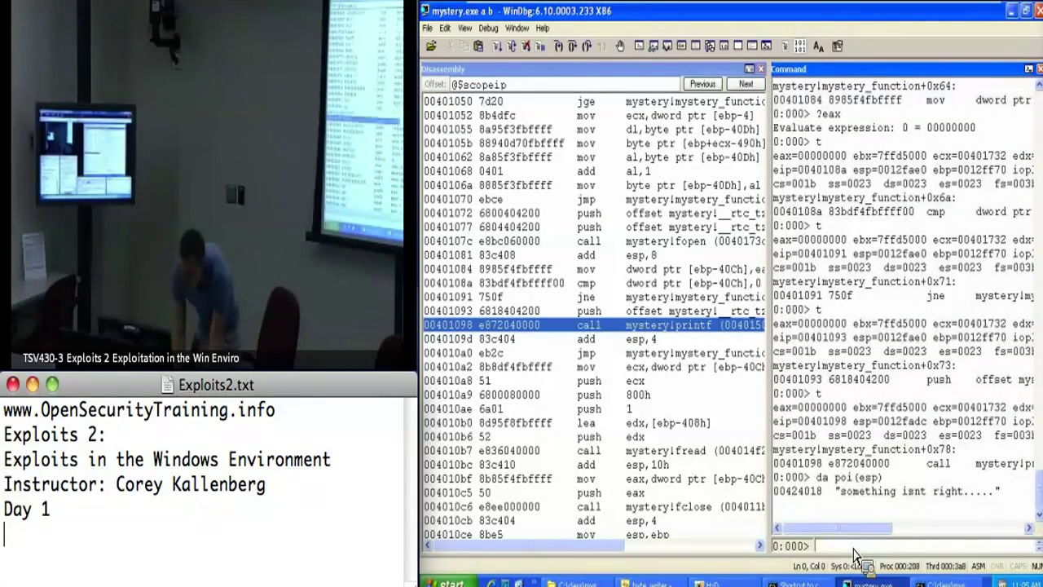
type("t")
key("Return")
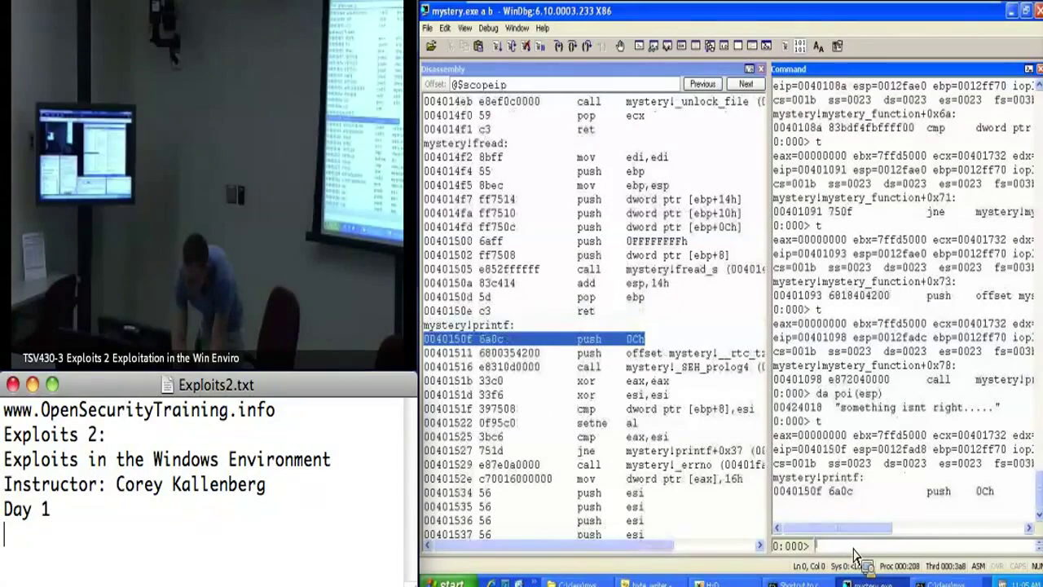
key("Return")
type("gu")
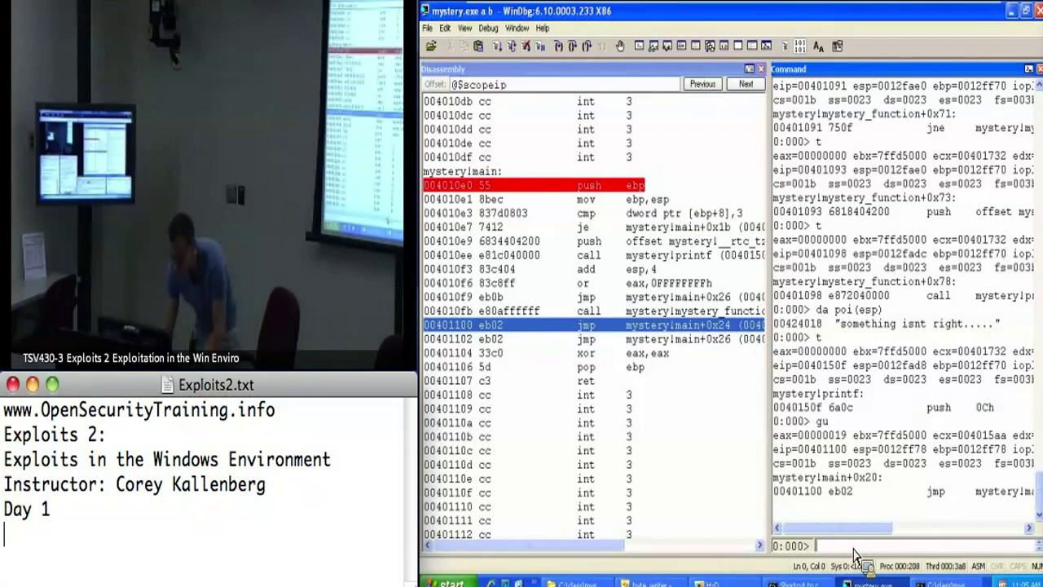
mouse_move(619, 545)
left_mouse_down()
mouse_move(648, 545)
mouse_move(489, 545)
left_mouse_up()
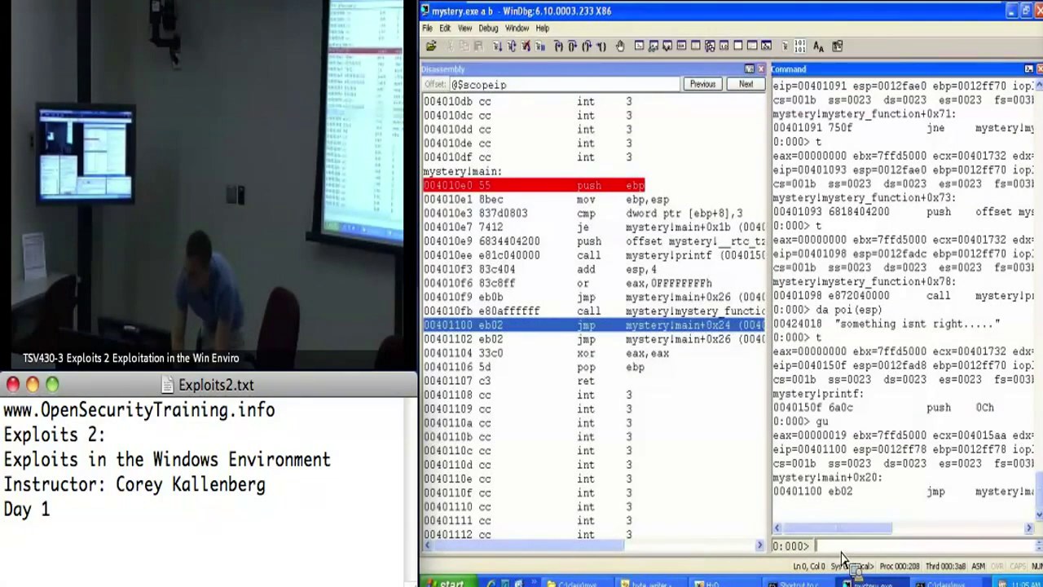
key("ctrl+shift+F5")
type("bp mystery!mystery_function")
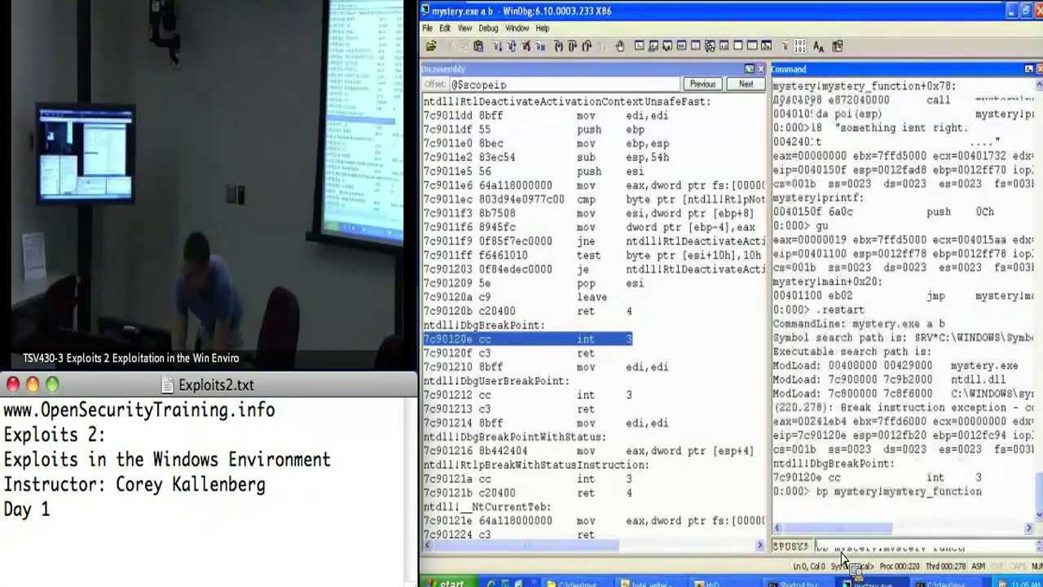
Break on mystery!mystery_function, run to it, then run to the printf call at 00401098.
key("Return")
type("g")
key("Return")
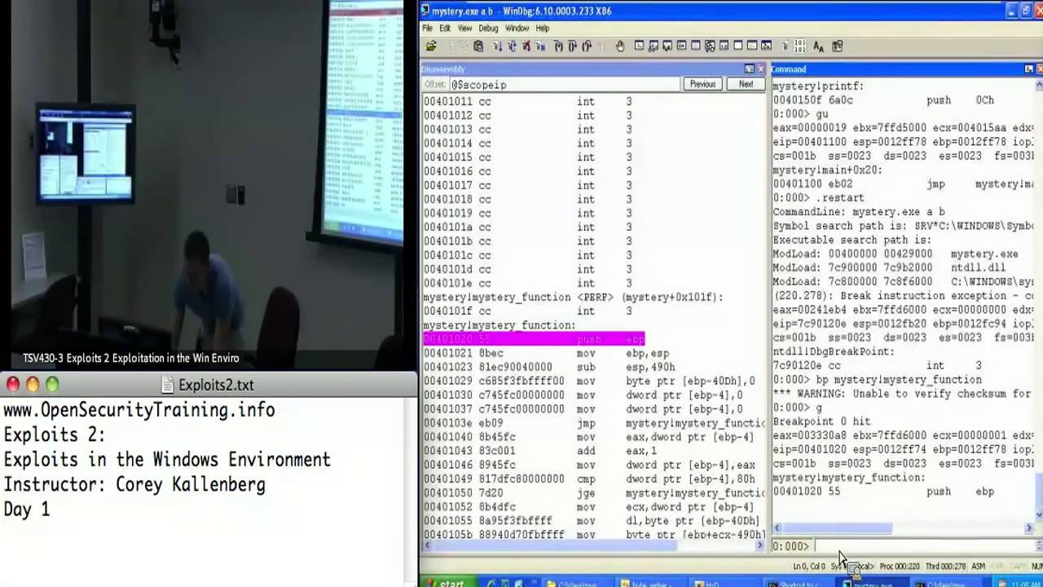
left_click(643, 465)
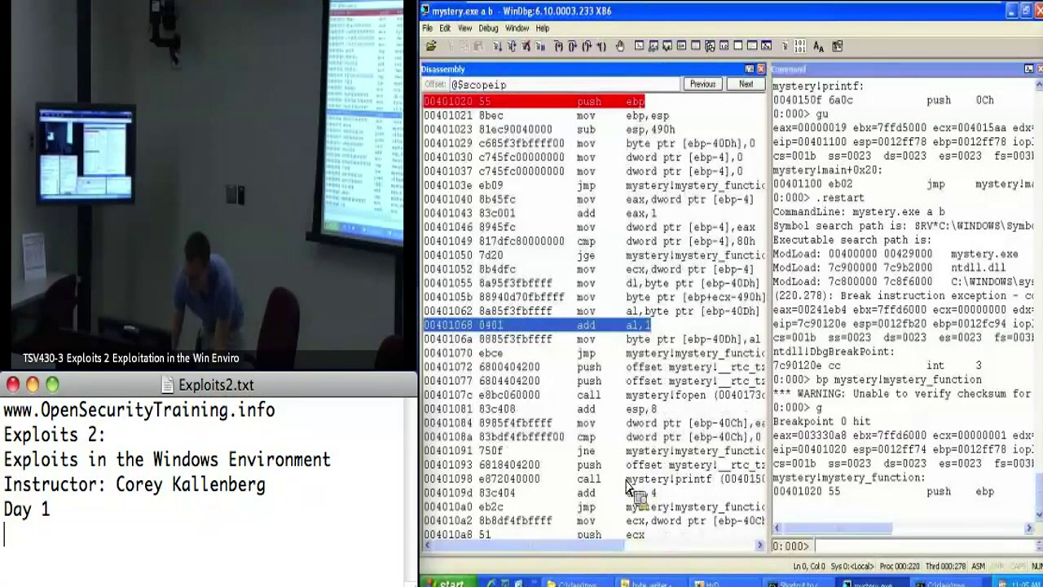
left_click(587, 492)
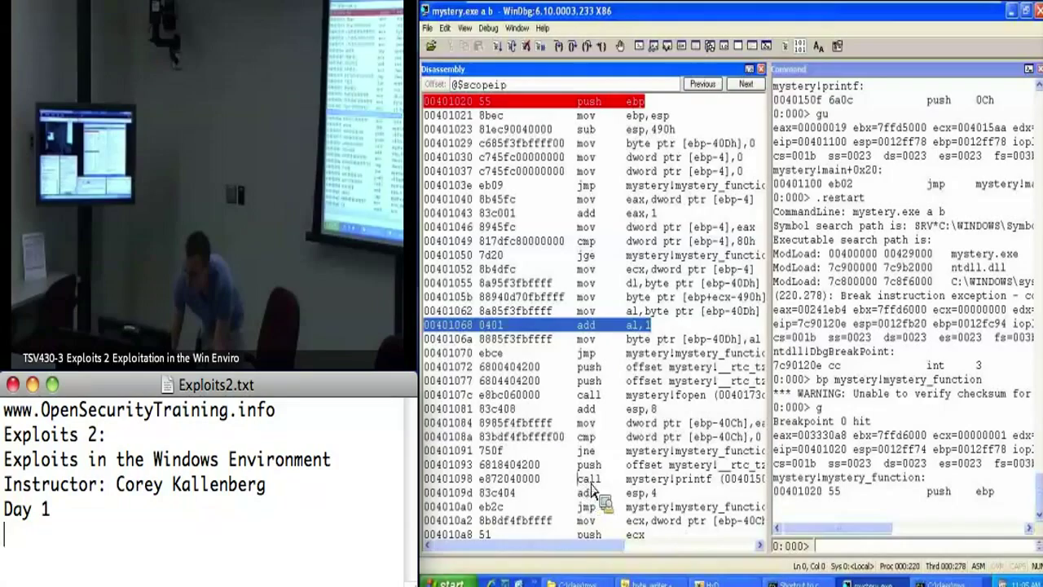
left_click(619, 46)
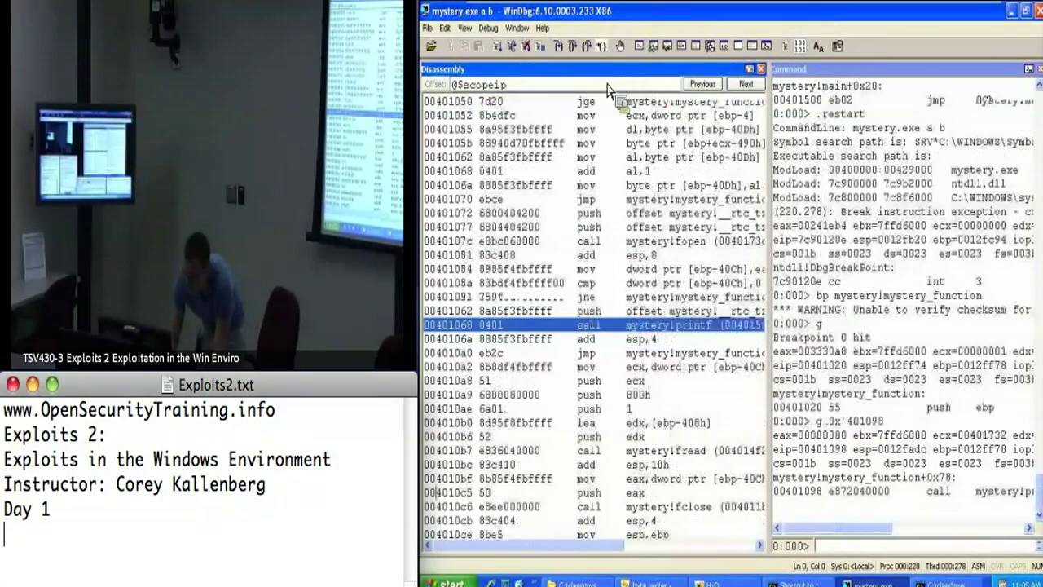
Redisplay the printf message, step over printf, and trace to mystery_function+0xae.
left_click(843, 473)
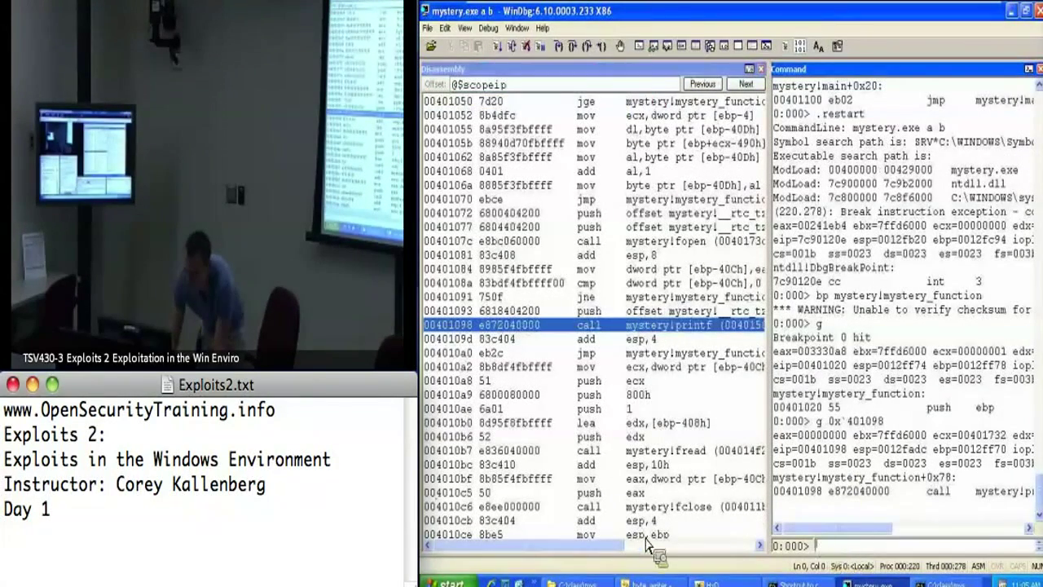
left_click(464, 28)
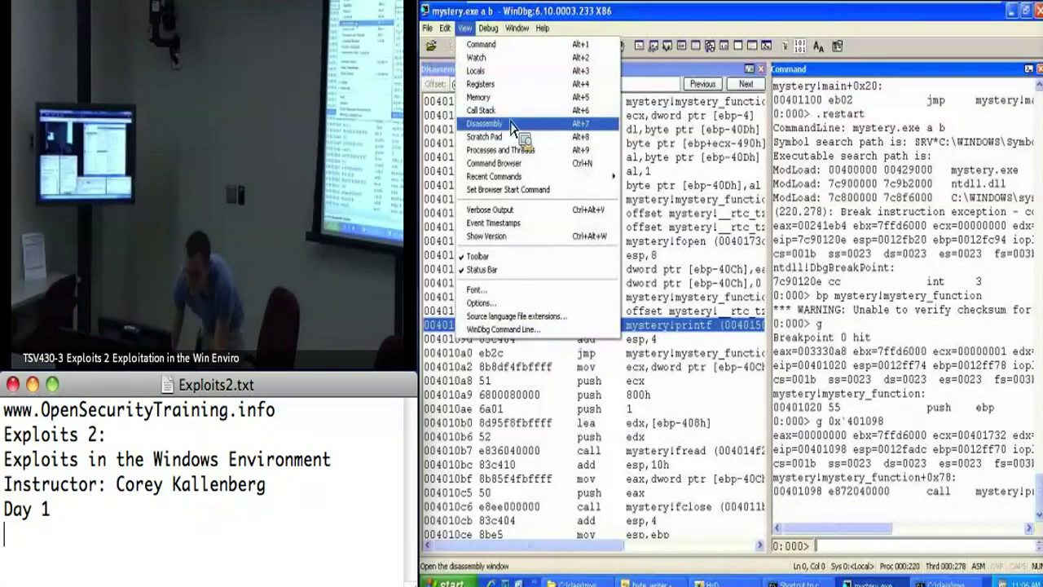
key("Escape")
type("da poi(e")
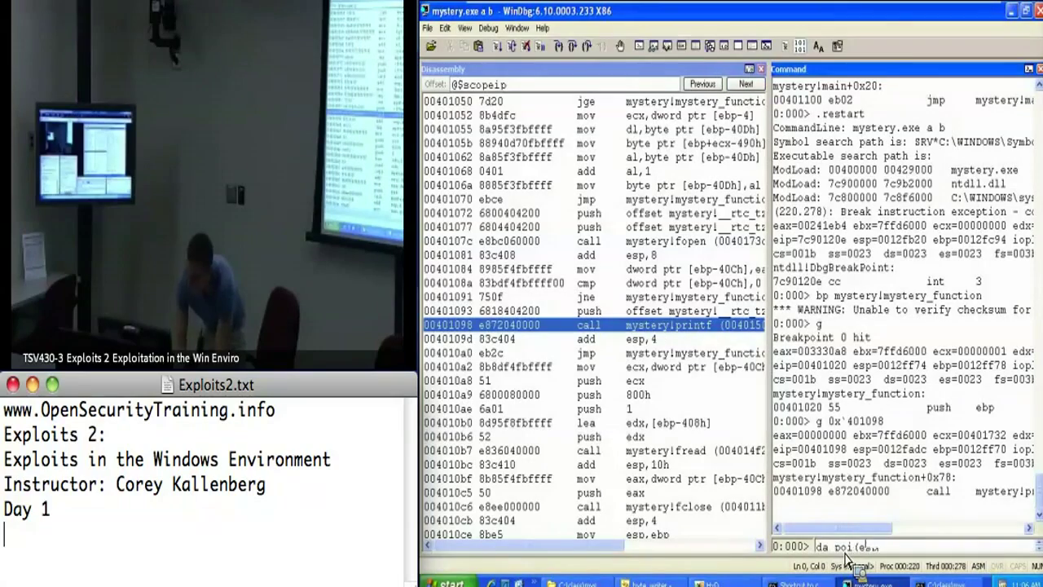
type("sp)")
key("Return")
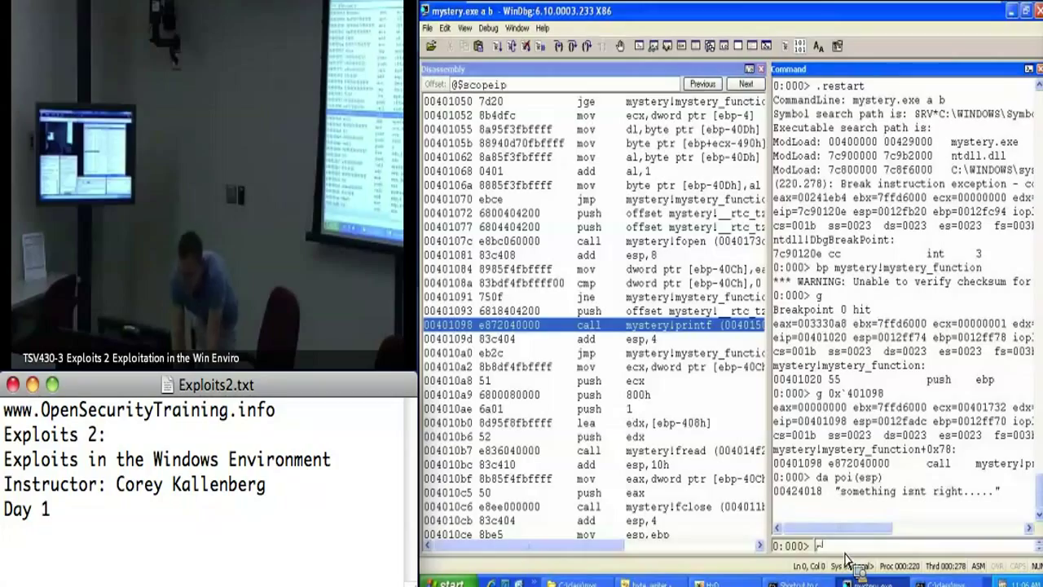
type("p")
key("Return")
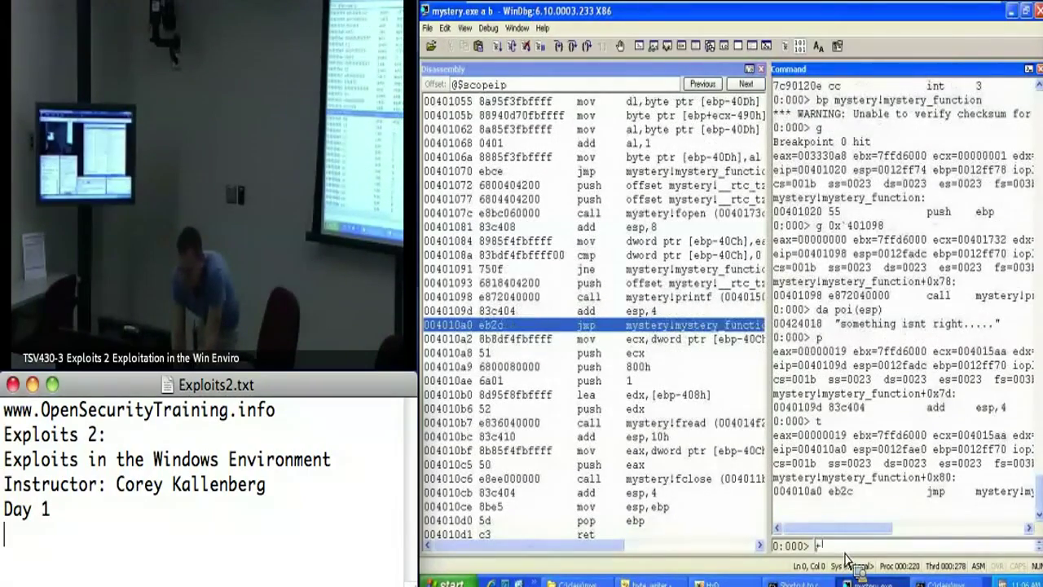
key("Return")
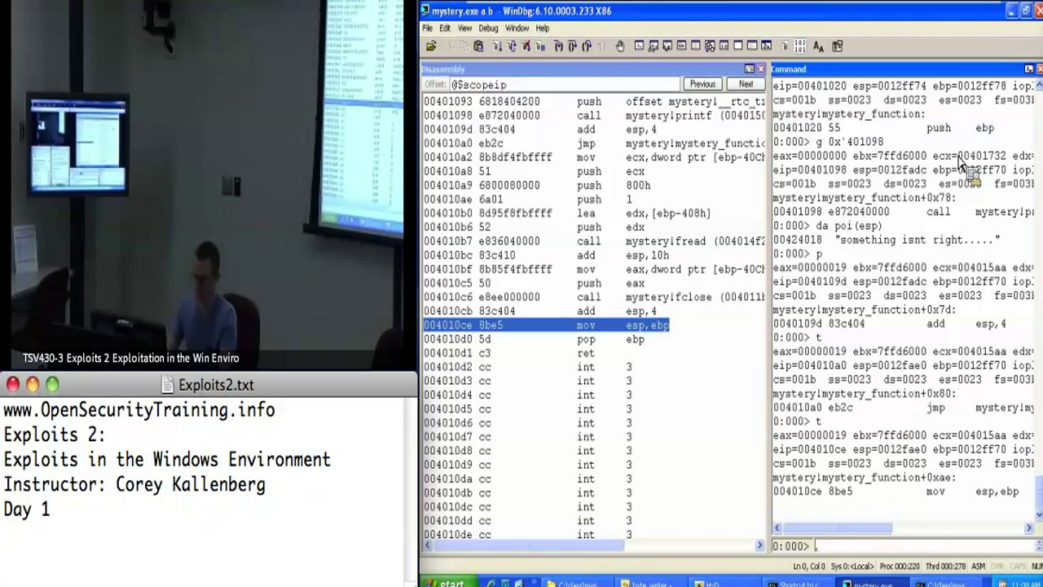
Minimize WinDbg, move the console aside, and start a new empty file in HxD.
left_click(1011, 11)
left_click_drag(669, 41, 817, 147)
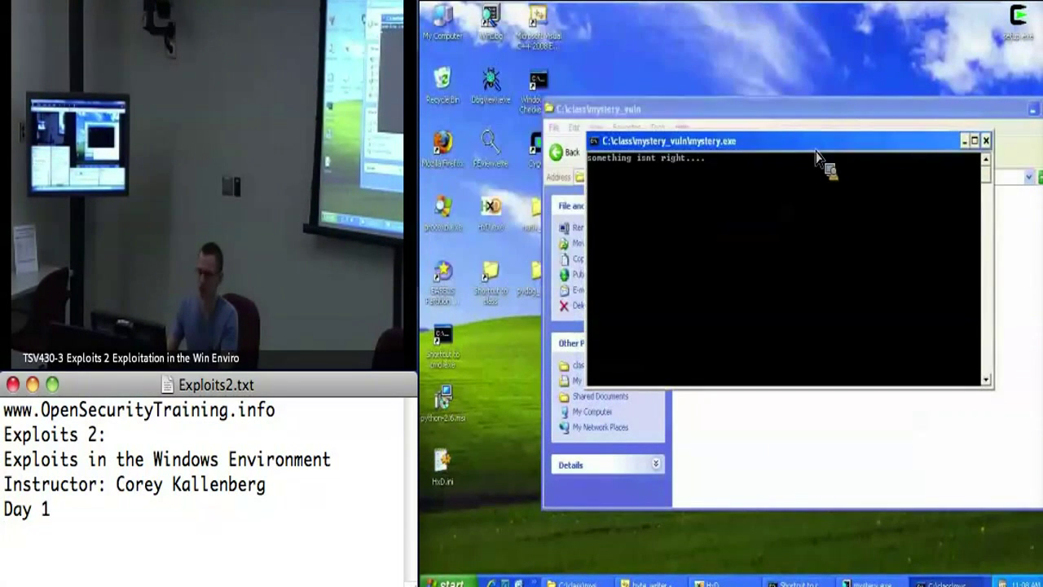
left_click(491, 211)
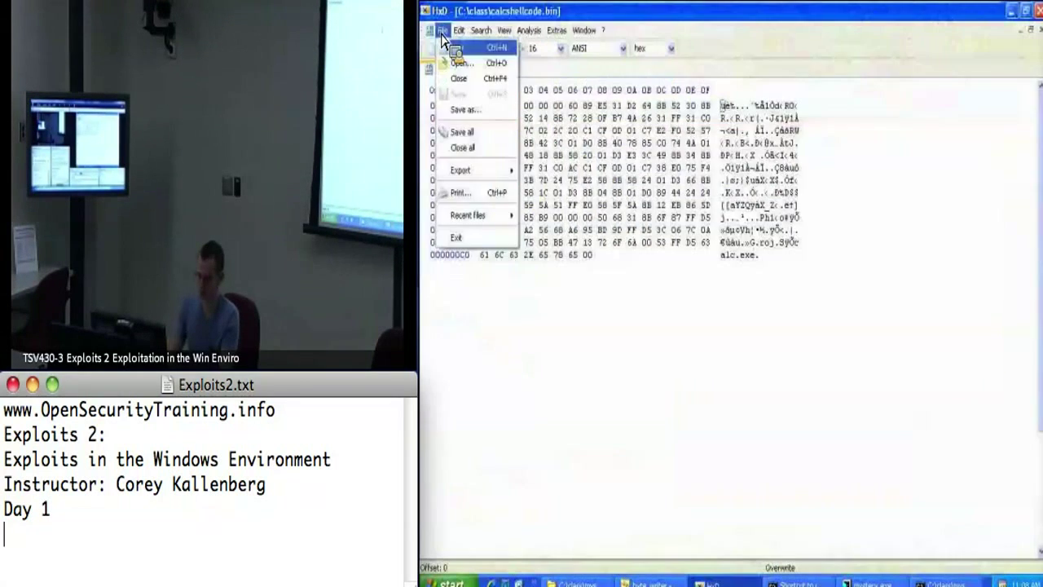
left_click(442, 30)
left_click(456, 45)
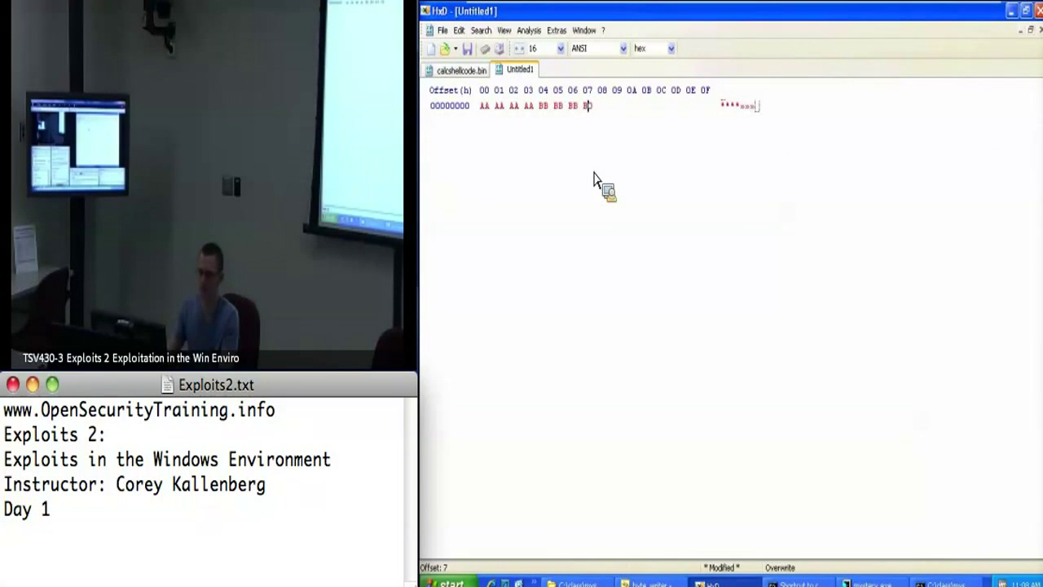
Save the new hex file as C:\hellothere.bin and return to WinDbg.
left_click(442, 30)
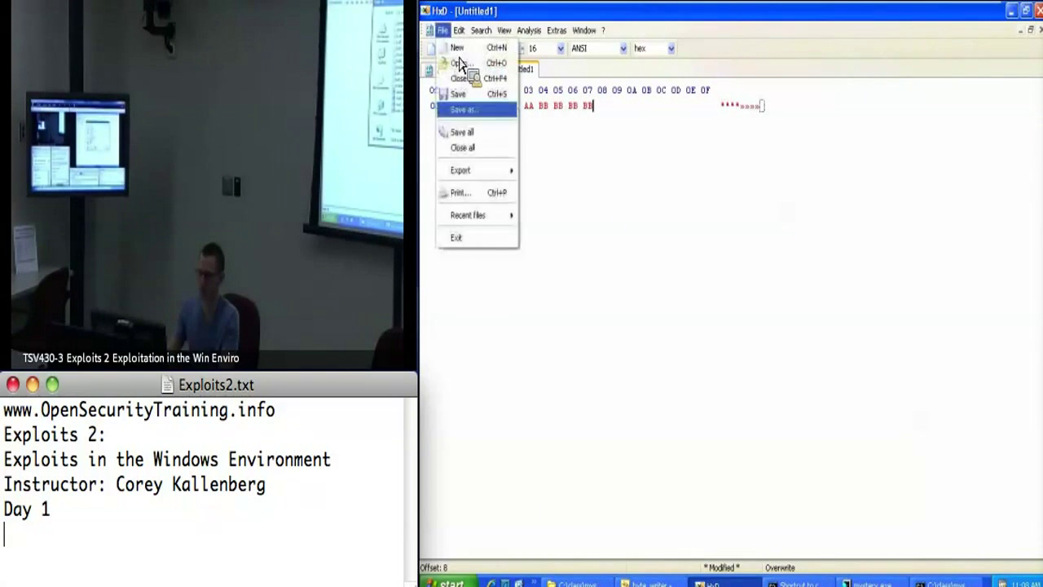
left_click(469, 96)
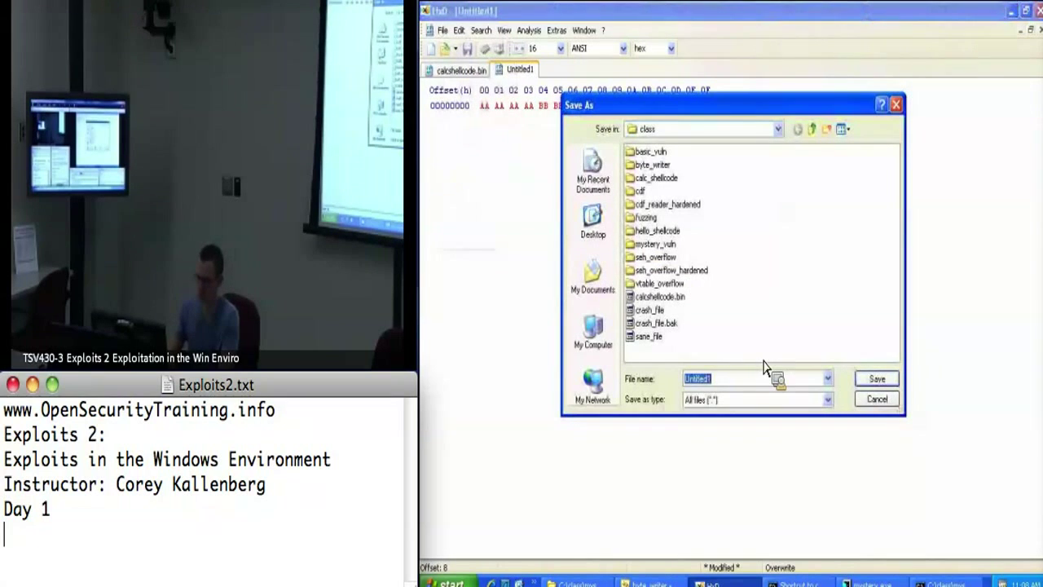
left_click(778, 129)
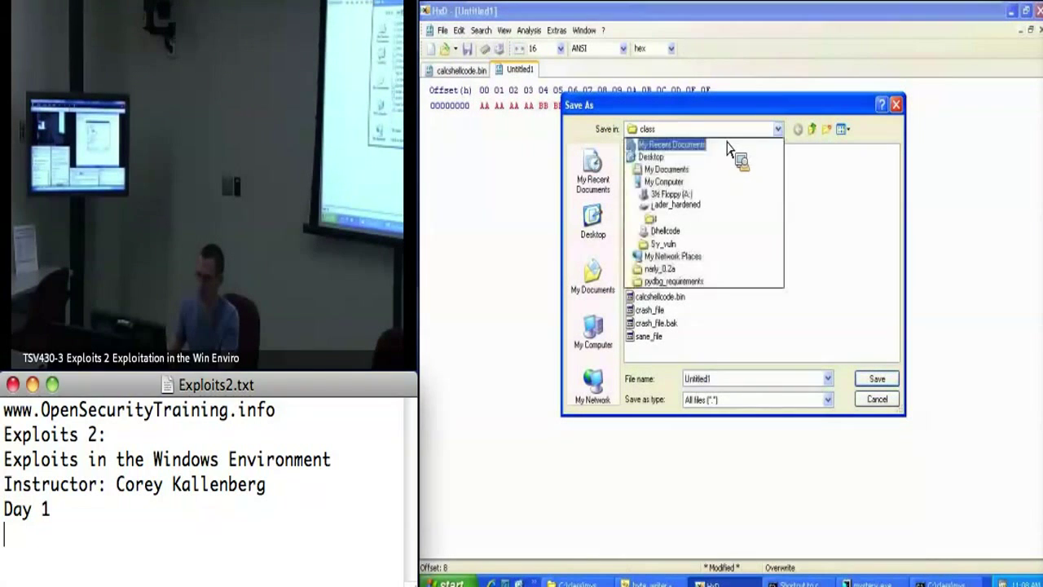
left_click(676, 200)
left_click(717, 378)
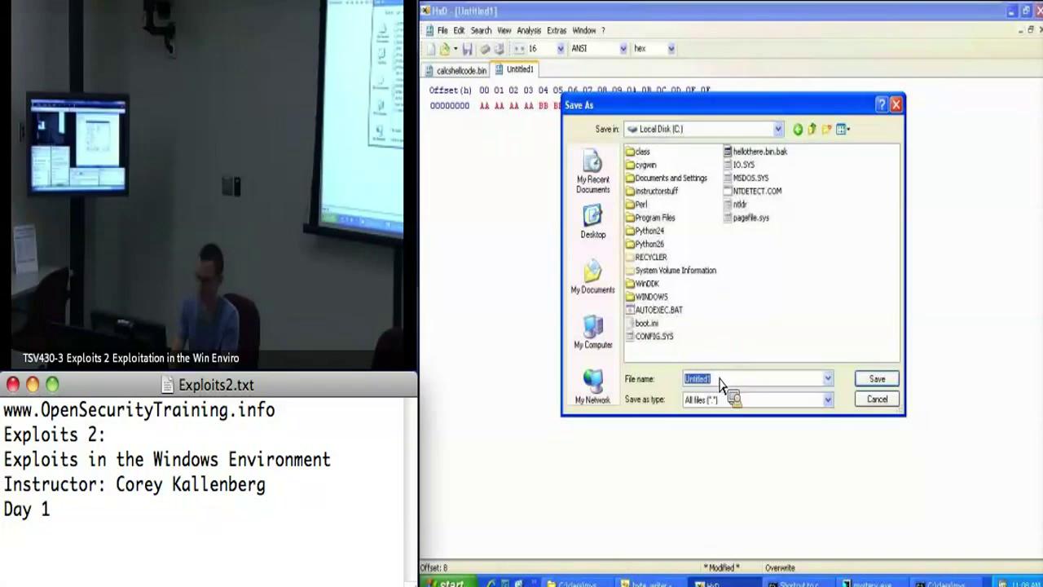
type("here.b")
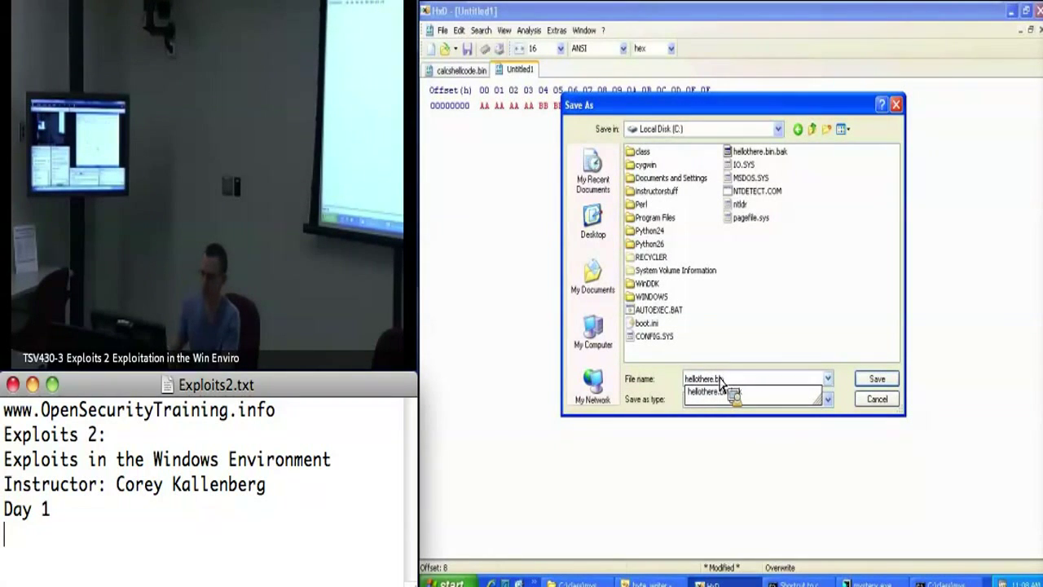
type("in")
key("Return")
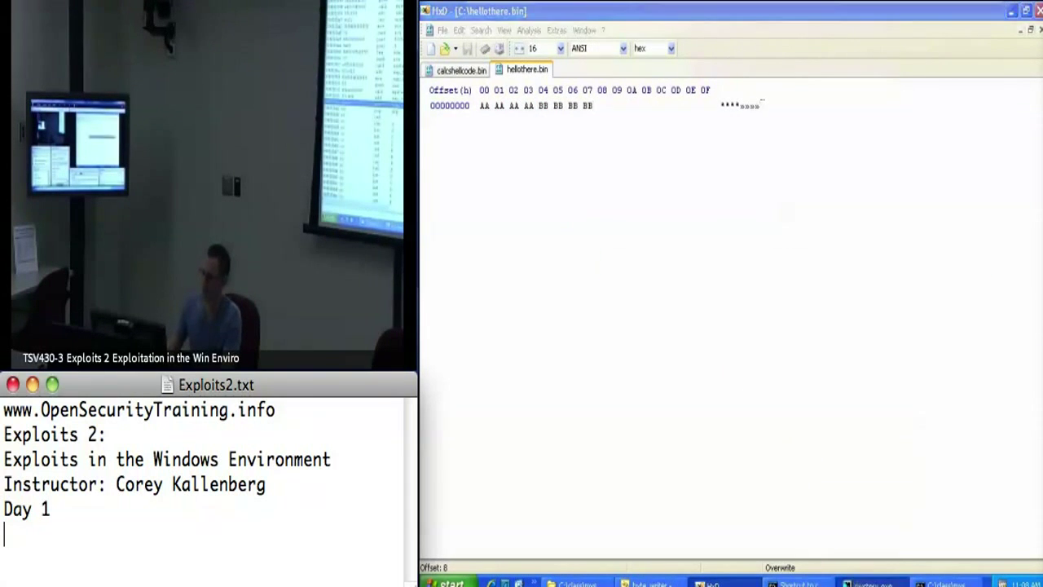
left_click(864, 582)
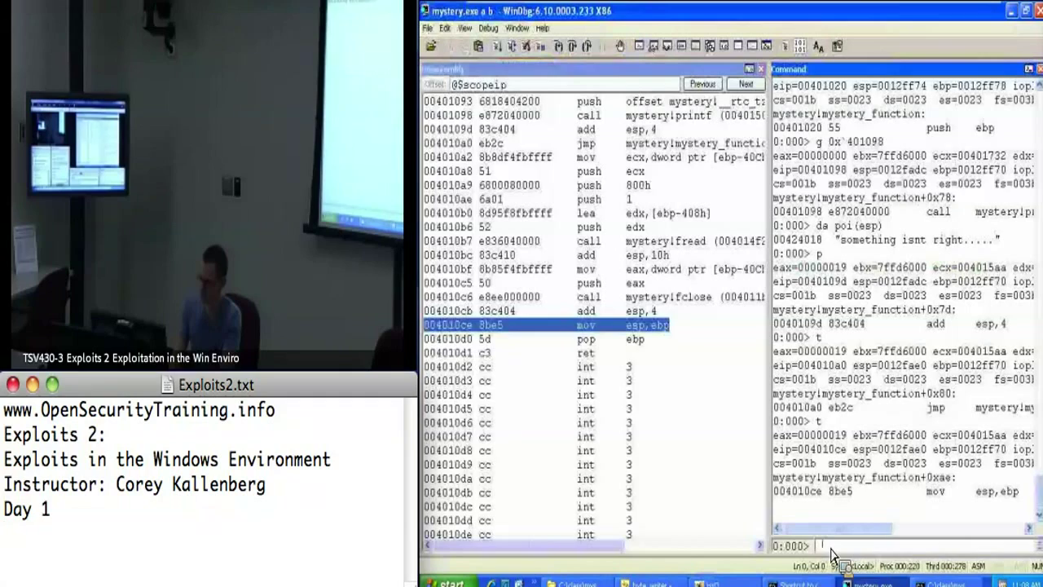
type(".restart")
Restart mystery.exe, set a breakpoint on mystery!mystery_function, and run to it.
key("Return")
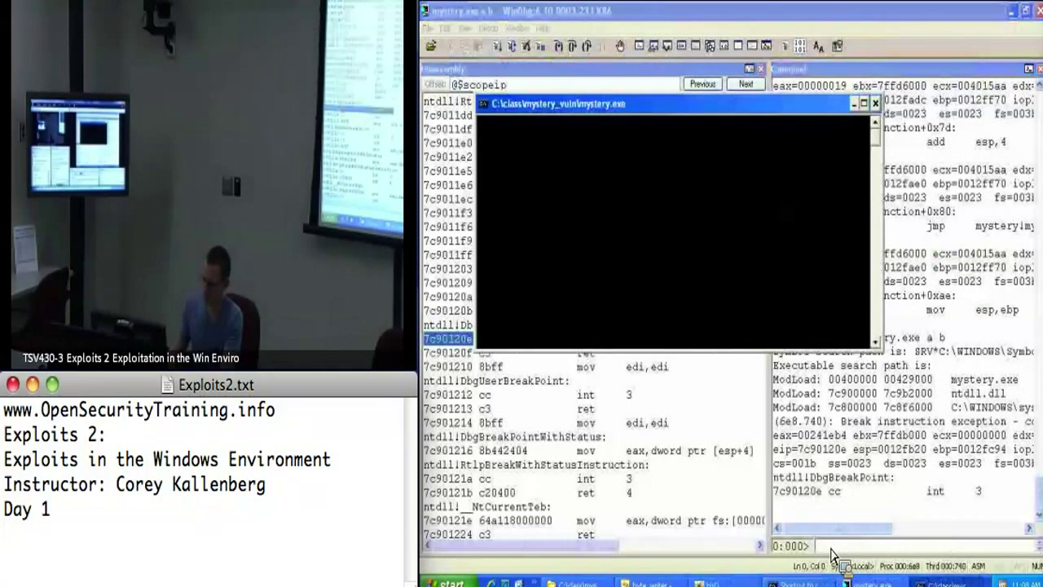
left_click(832, 548)
type("bp mystery!mystery")
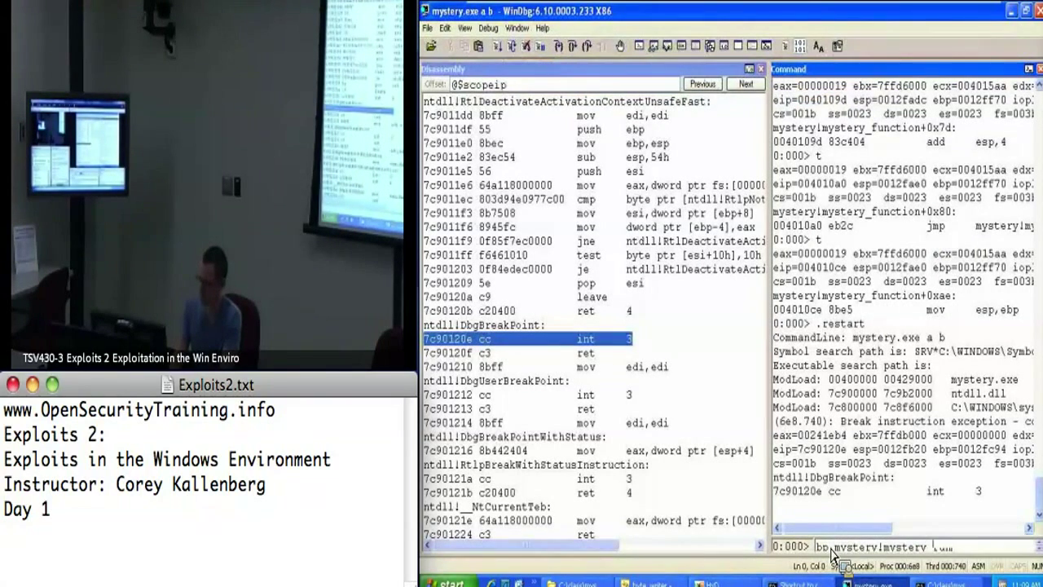
type("_function")
key("Return")
type("g")
key("Return")
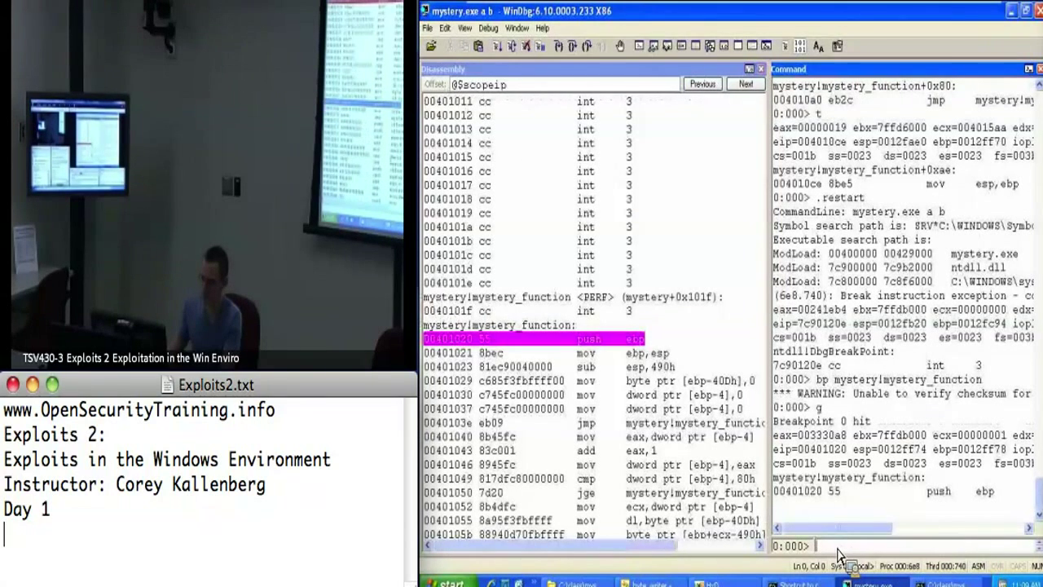
Run to 0040107c, step over fopen, and confirm eax holds handle 00424230.
left_click(505, 325)
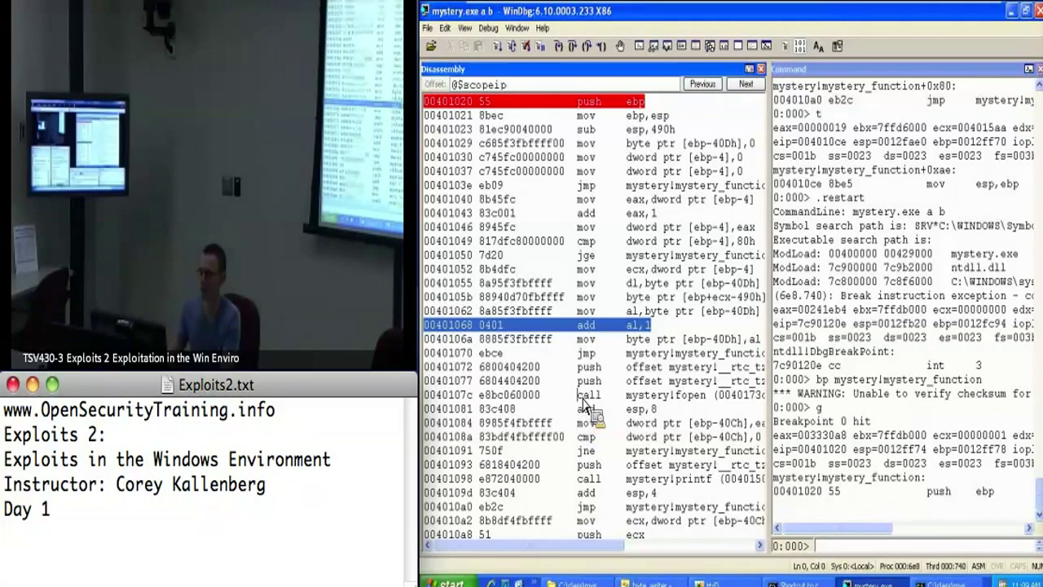
left_click(619, 47)
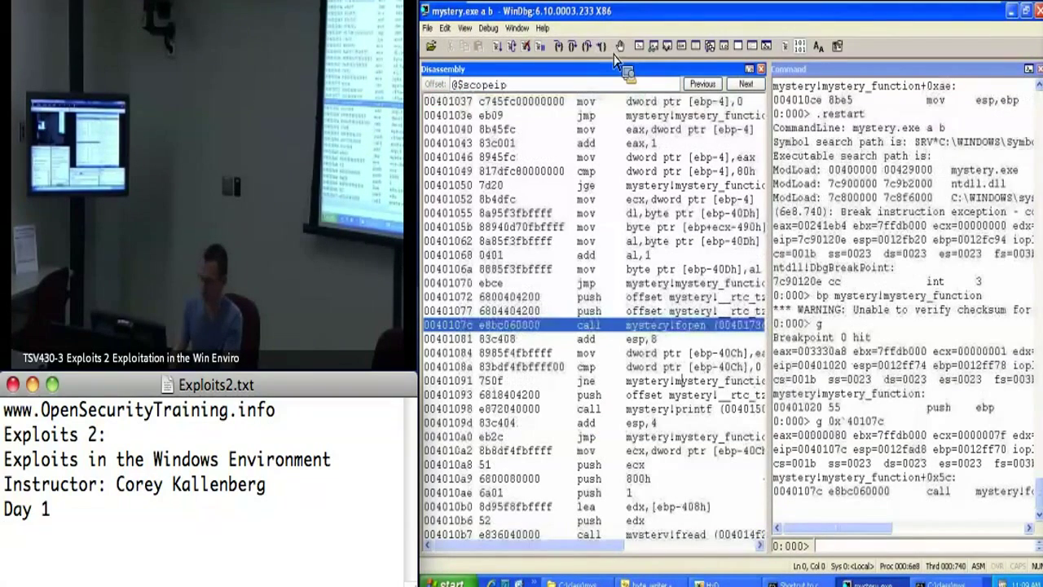
left_click(919, 526)
type("p")
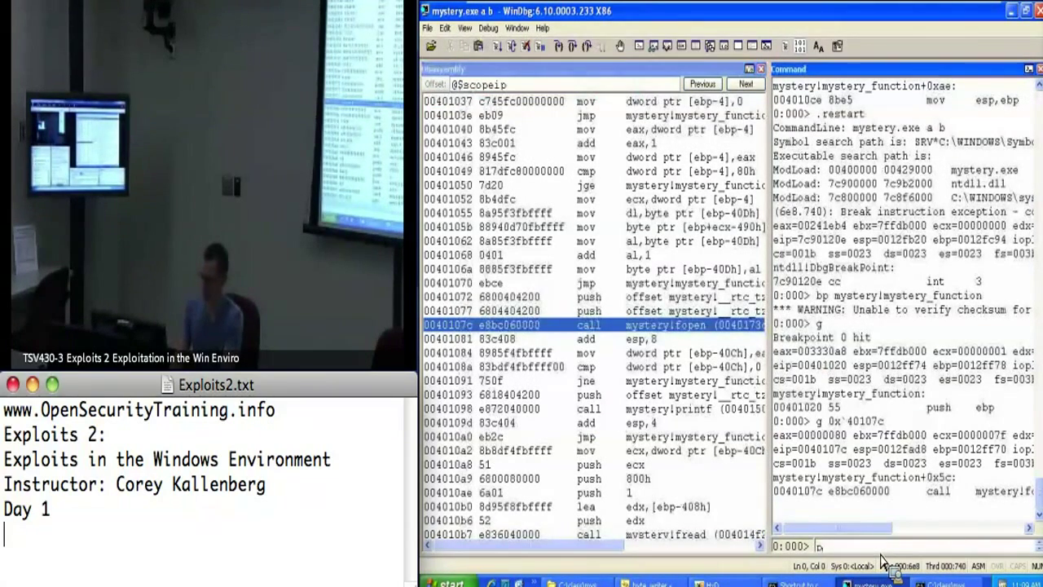
key("Return")
type("eax")
key("Return")
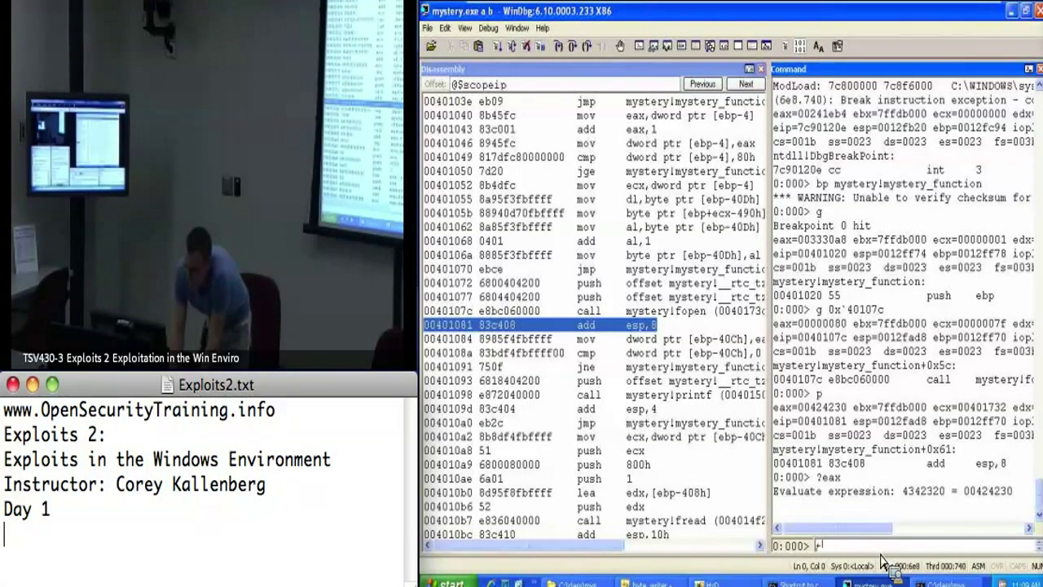
type("t")
Trace three instructions with t, up to the branch after the file-handle check.
key("Return")
type("t")
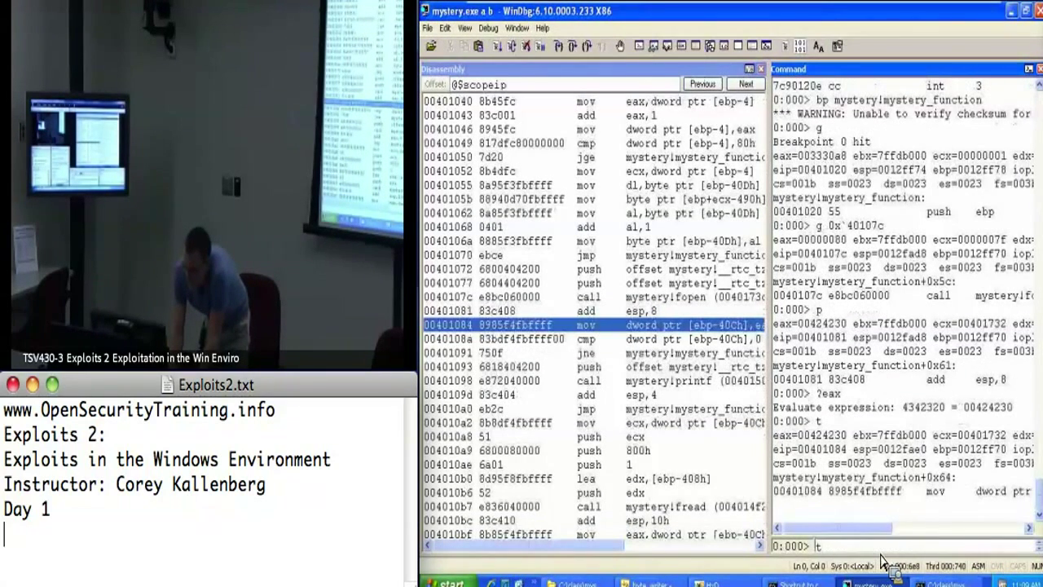
key("Return")
type("t")
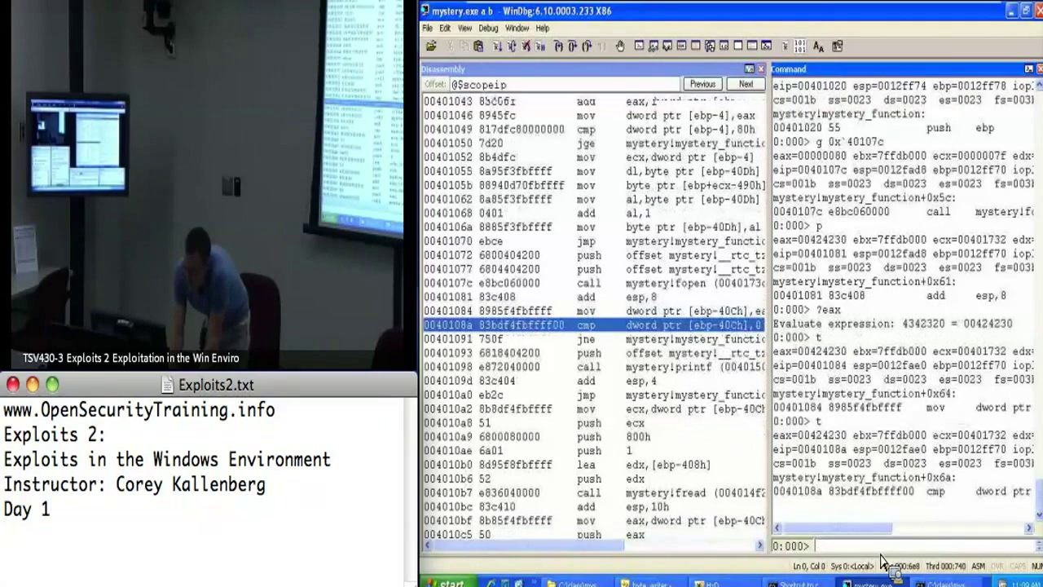
key("Return")
type("t")
Trace the jne to 004010a2, the fread argument setup, and refocus the command line.
key("Return")
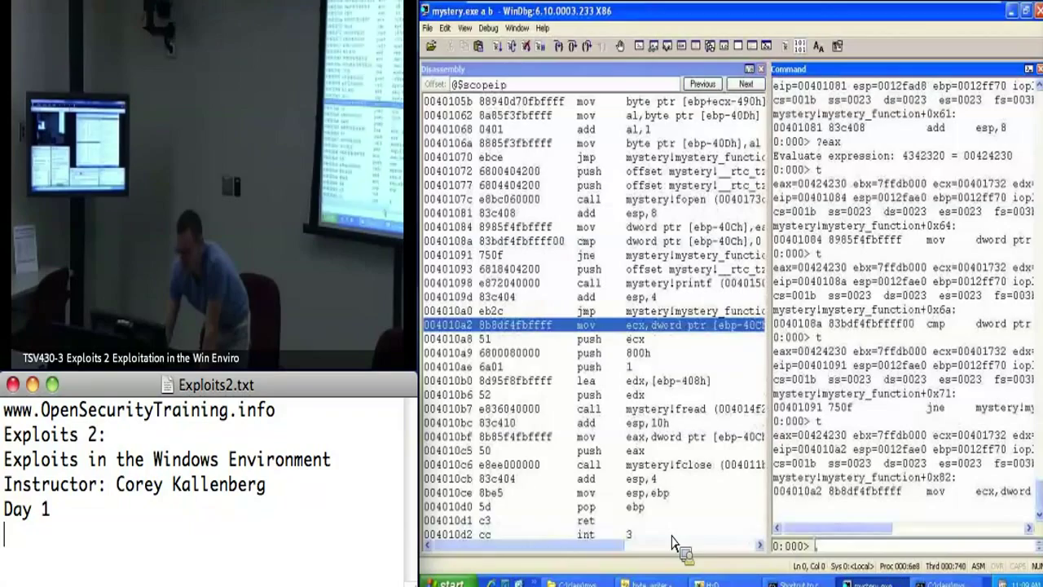
mouse_move(635, 545)
left_mouse_down()
mouse_move(700, 548)
mouse_move(656, 547)
left_mouse_up()
left_click_drag(636, 548, 623, 548)
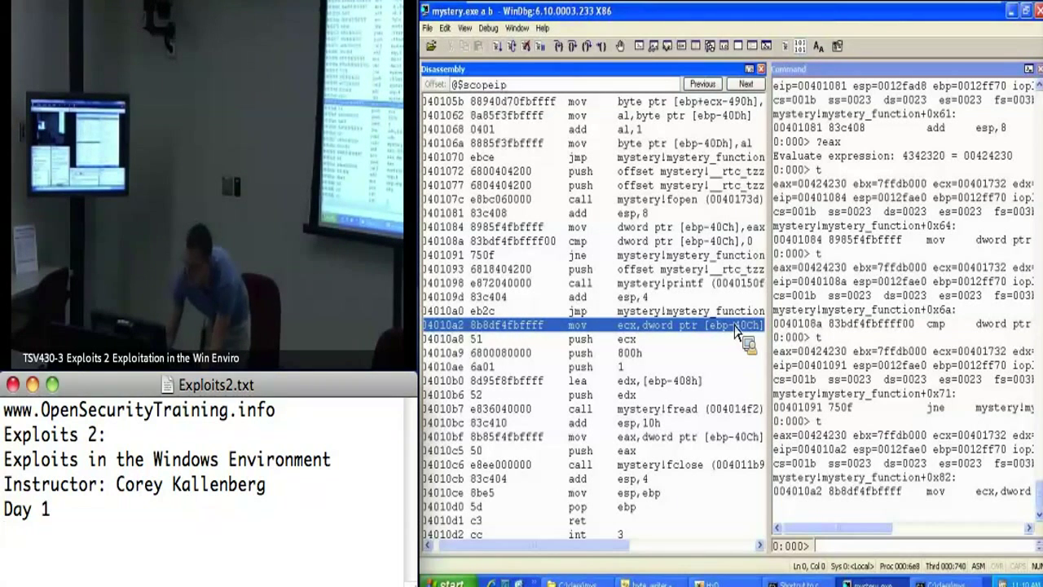
left_click(835, 546)
type("t")
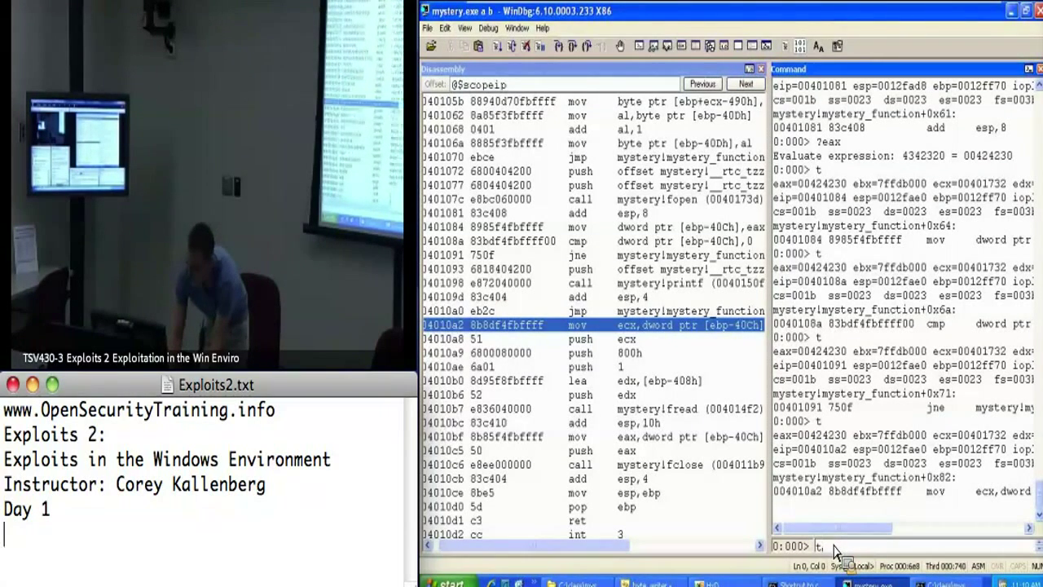
Trace single instructions with t toward the fread call.
key("Return")
type("t")
key("Return")
type("t")
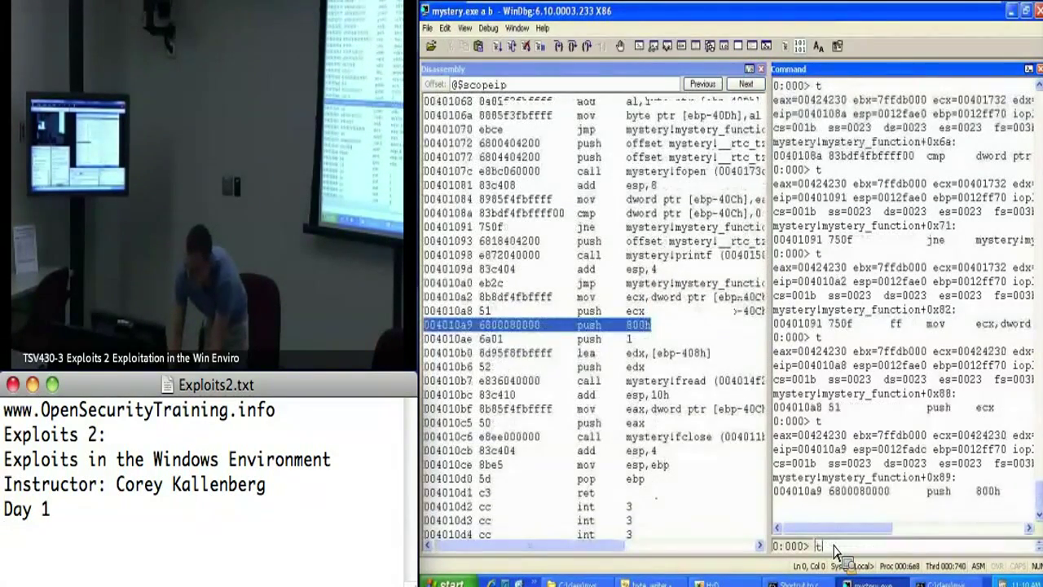
key("Return")
type("t")
key("Return")
type("t")
key("Return")
type("t")
Reach call fread at 004010b7, dump its arguments with dd esp l4, and step over it.
key("Return")
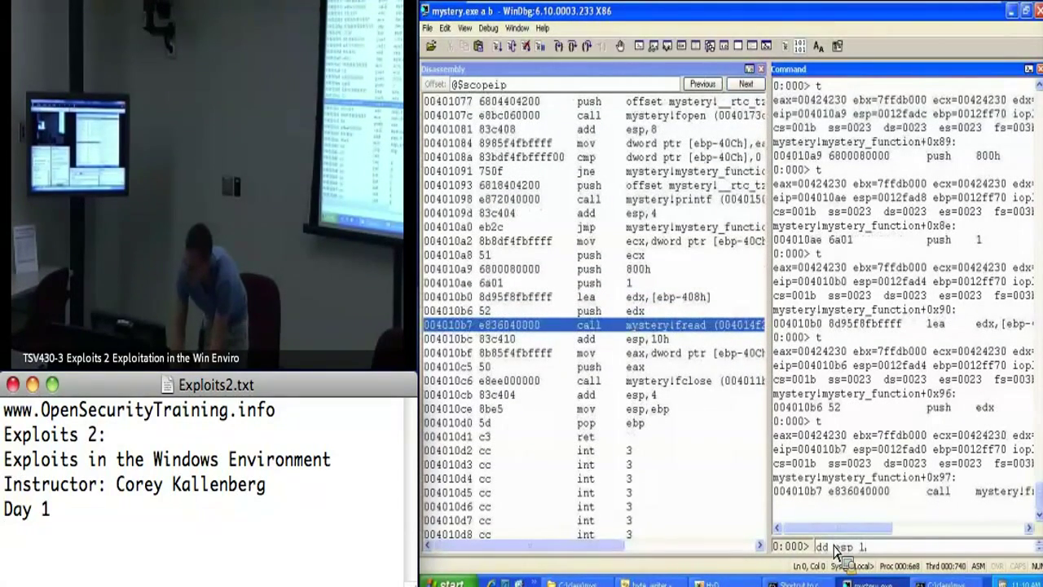
type("4")
key("Return")
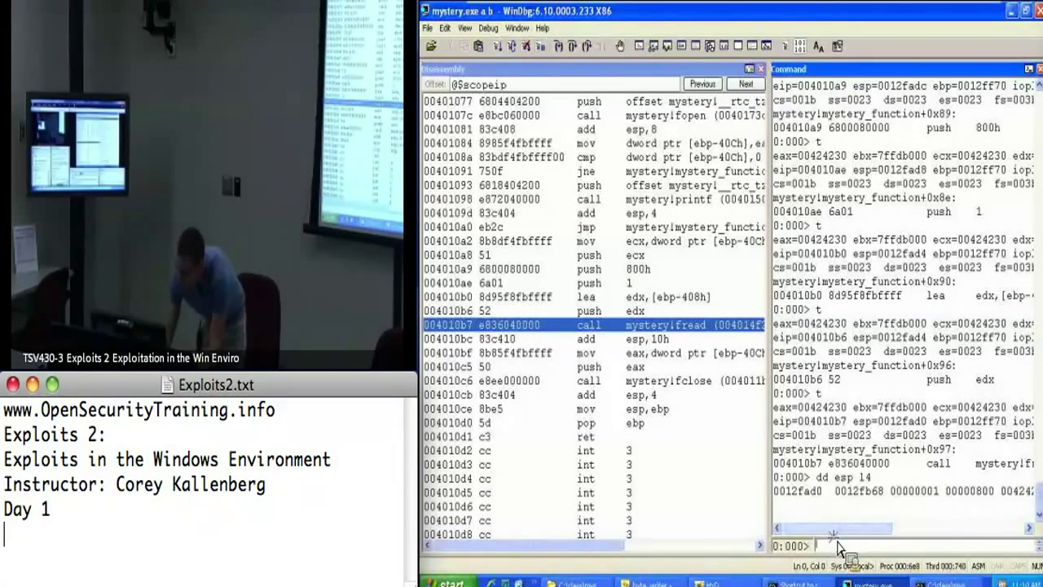
left_click_drag(836, 528, 863, 528)
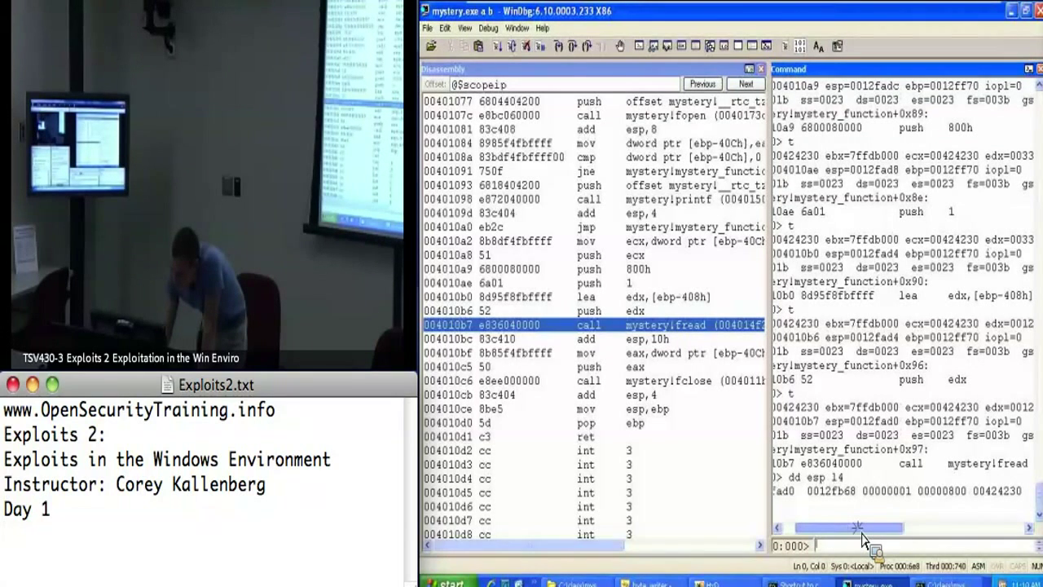
left_click_drag(864, 528, 839, 528)
type("p")
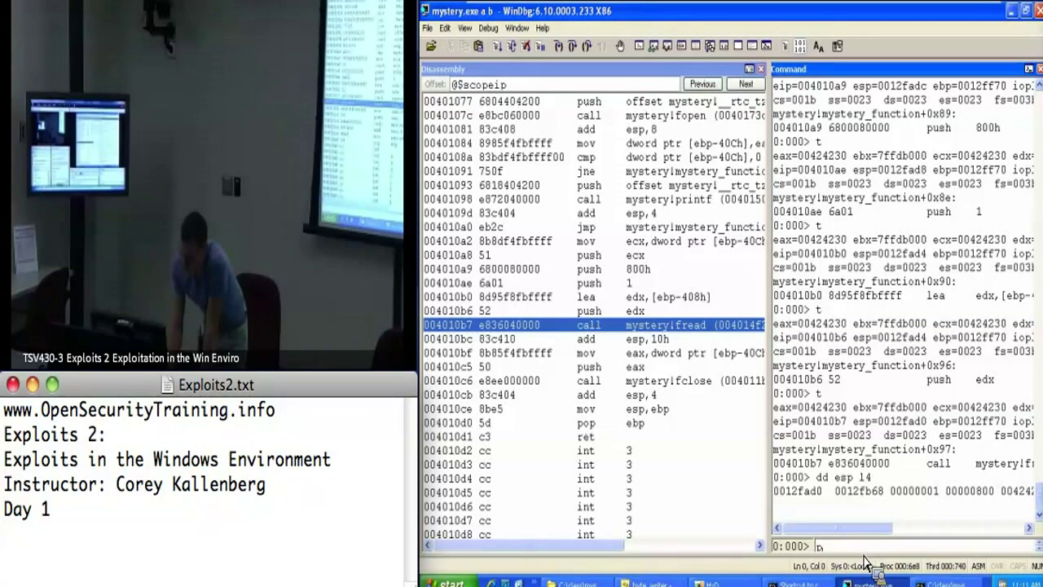
key("Return")
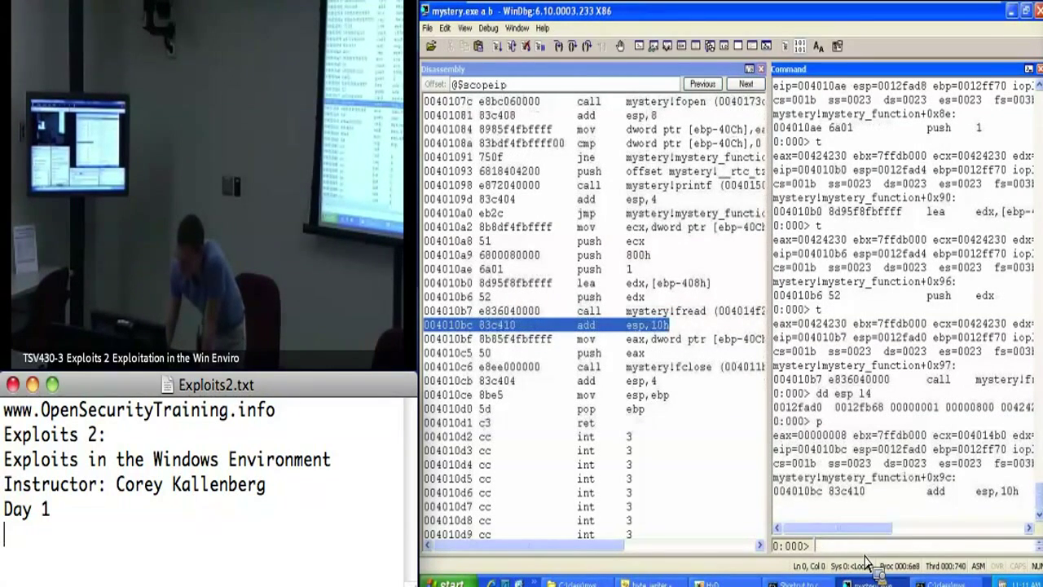
mouse_move(880, 528)
left_mouse_down()
mouse_move(966, 529)
mouse_move(876, 528)
left_mouse_up()
type("dd ebp-408+")
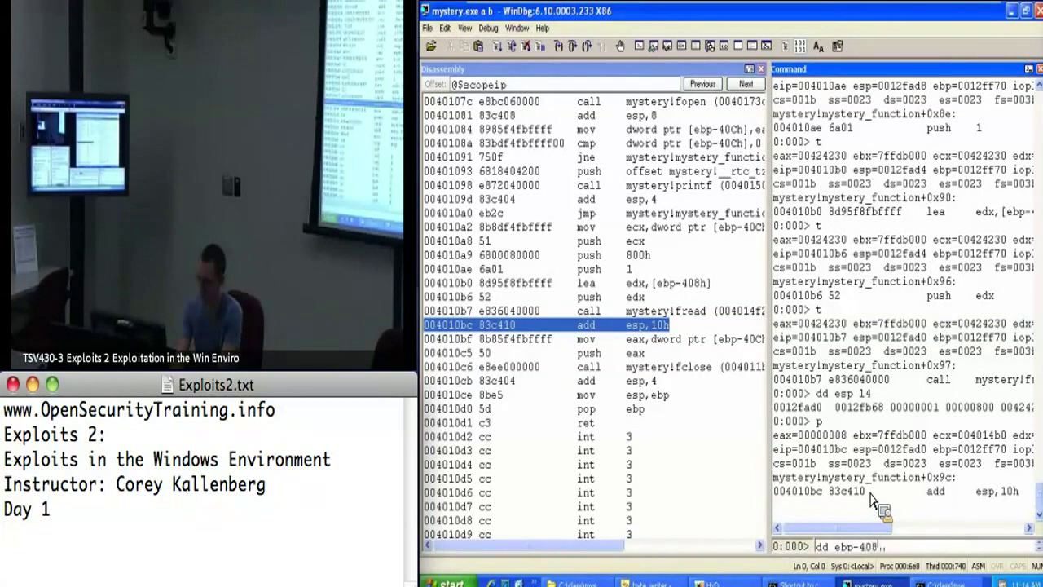
type("00")
Run dd ebp-408+800, dd 130000 and !address 130000 to inspect the read-only committed region.
key("Return")
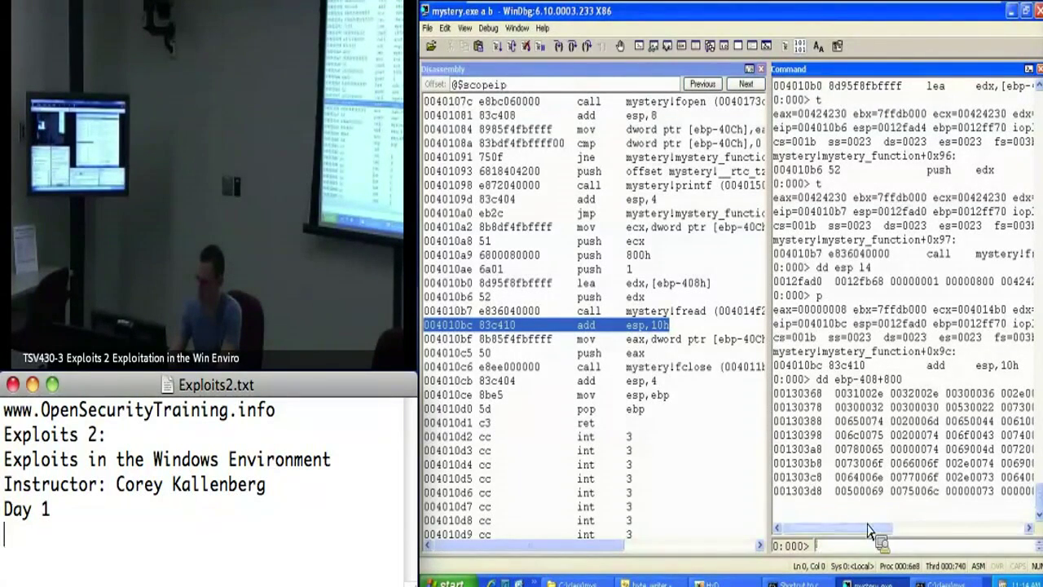
left_click_drag(876, 528, 864, 528)
type("dd 1300")
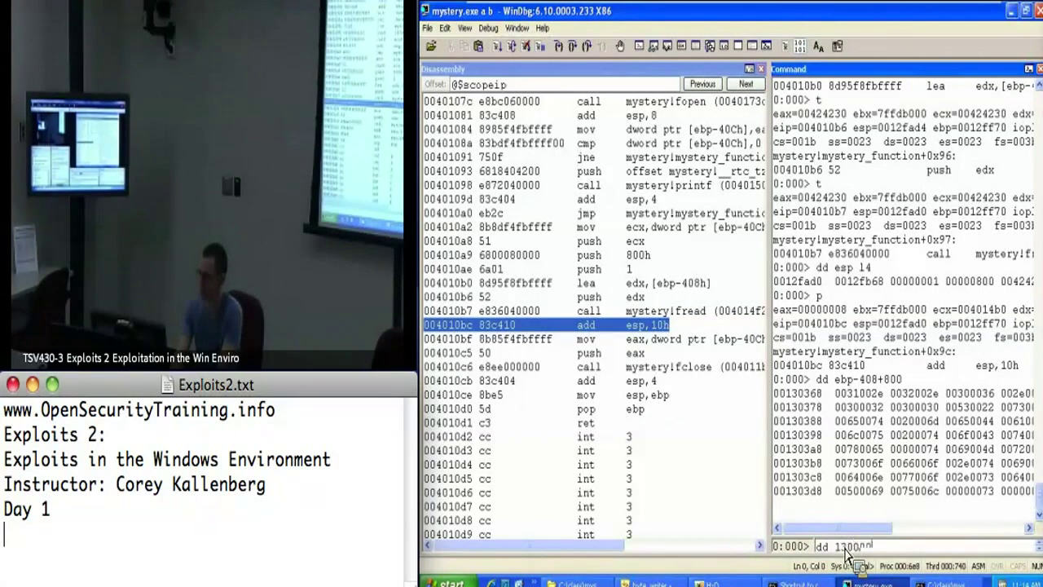
key("Return")
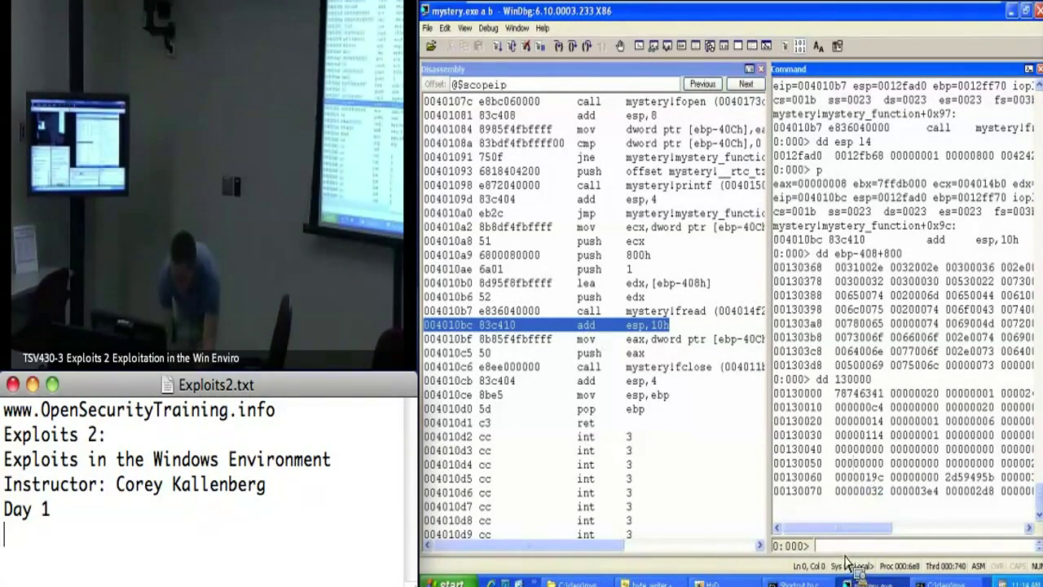
type("!address")
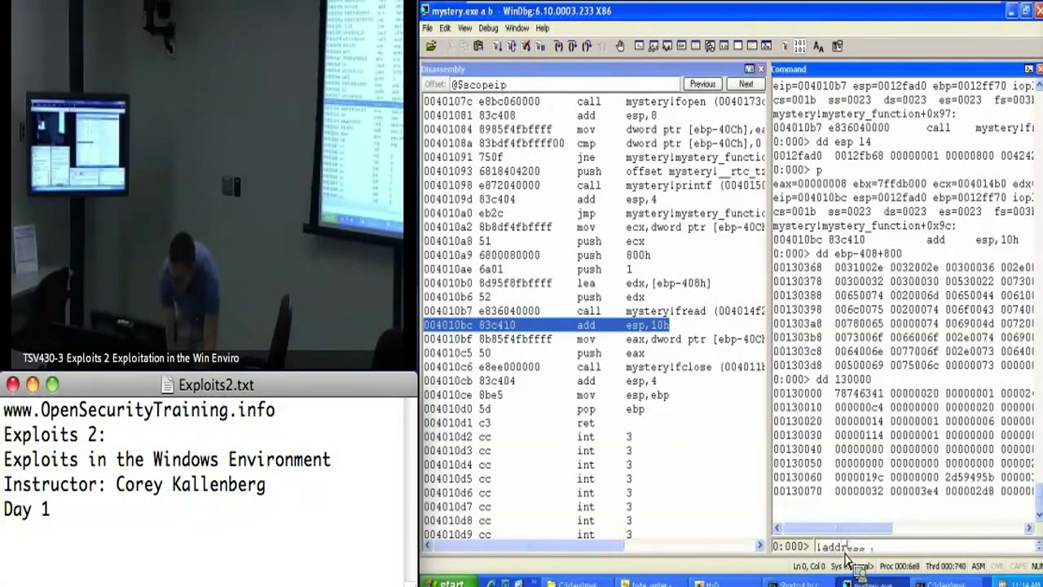
type("000")
key("Return")
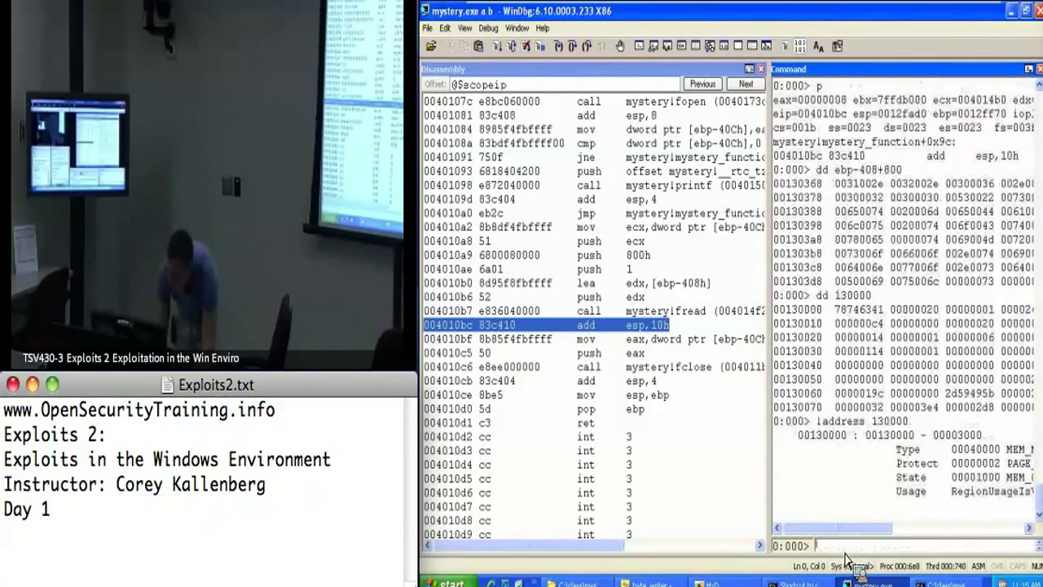
left_click_drag(852, 528, 912, 529)
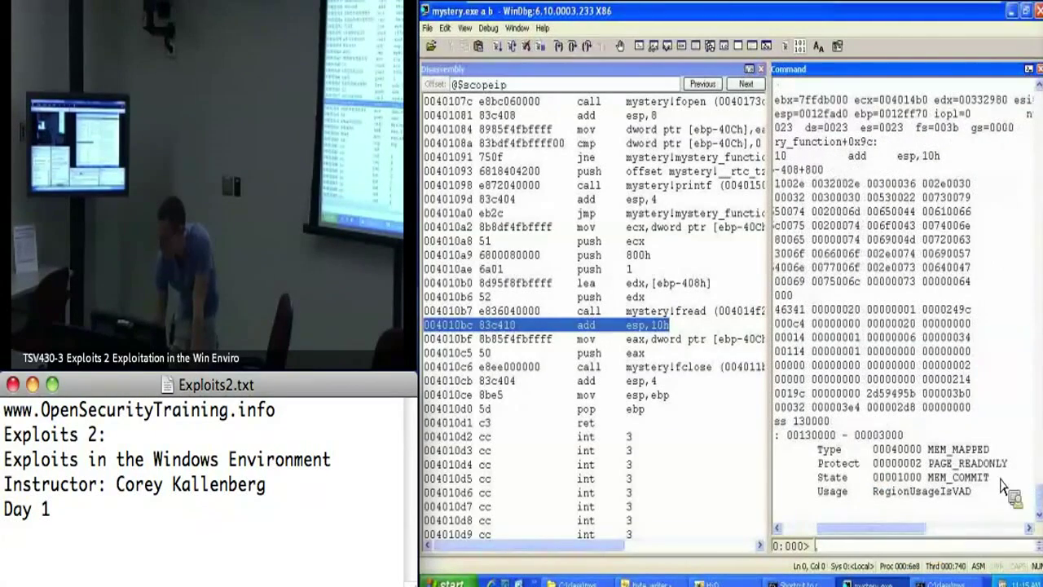
left_click_drag(1010, 463, 925, 463)
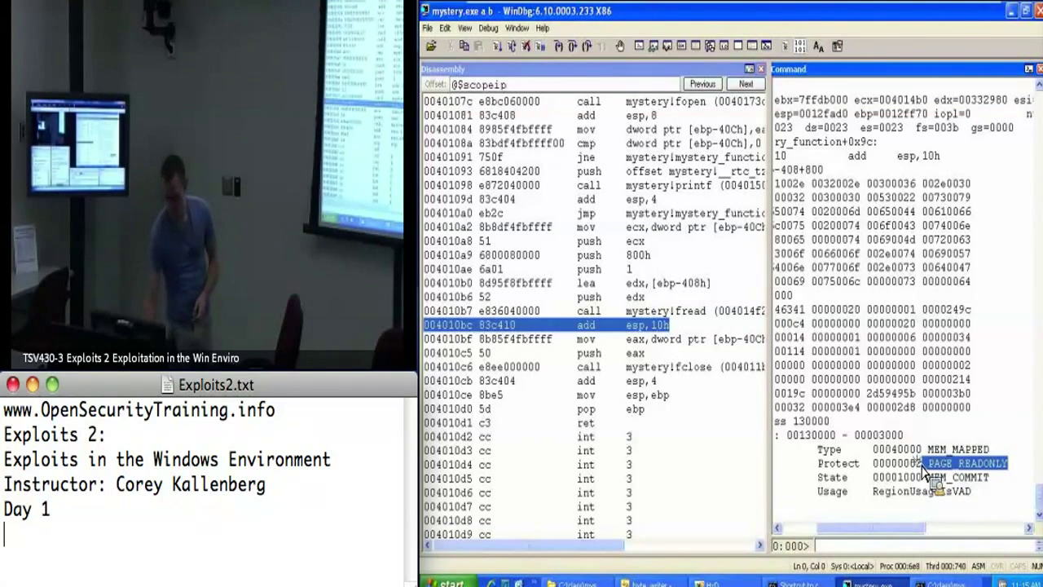
left_click_drag(876, 527, 839, 527)
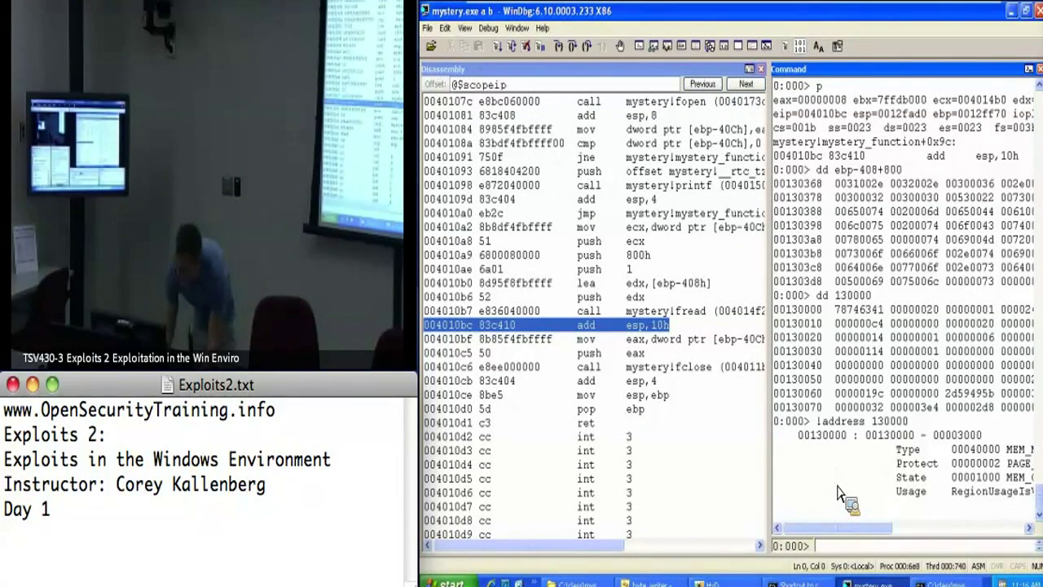
left_click(839, 546)
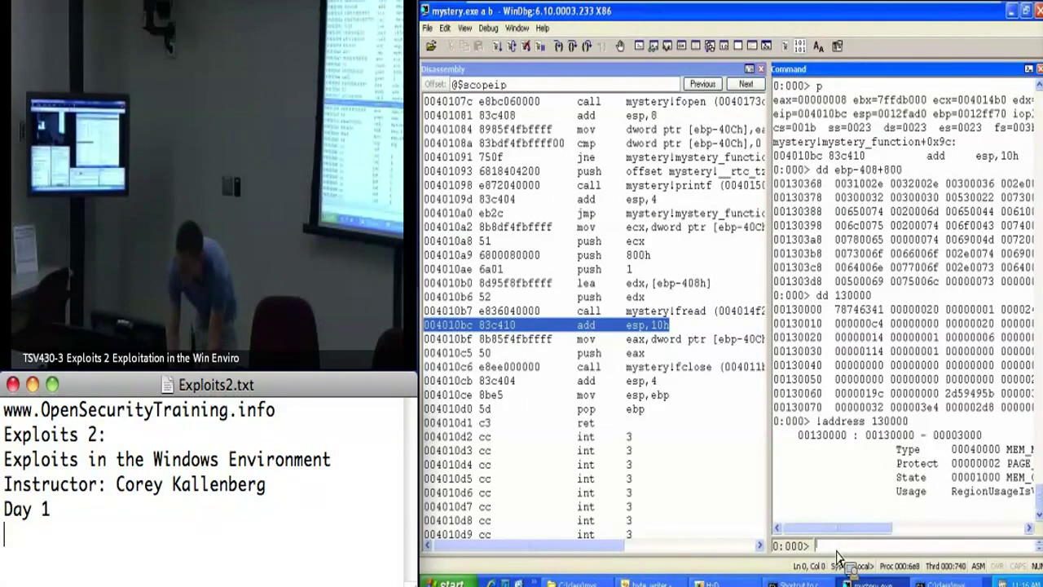
type("!teb")
Run !teb and highlight the ExceptionList, StackBase 00130000 and StackLimit 0012e000 lines.
key("Return")
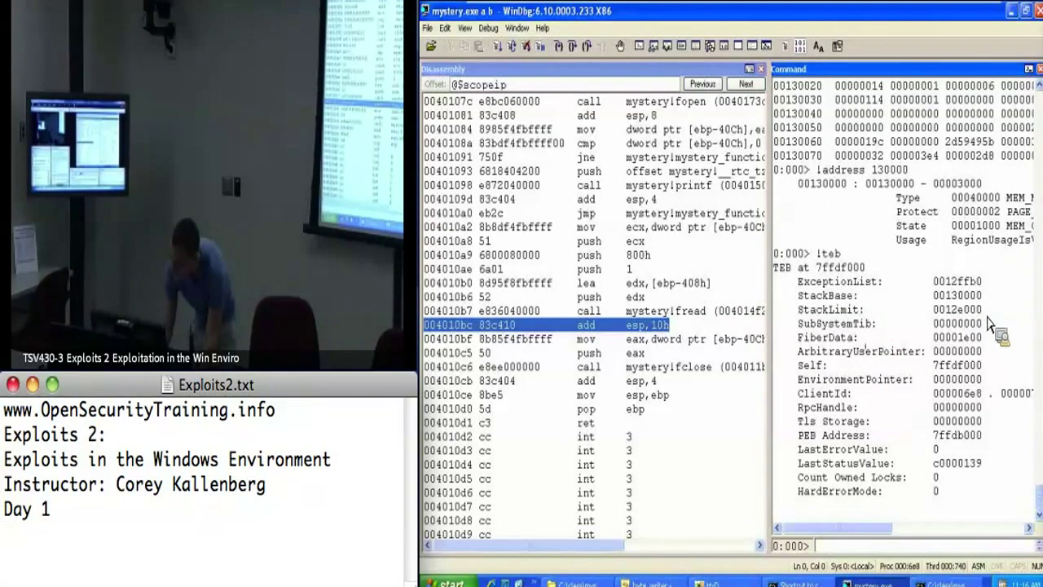
left_click_drag(988, 311, 781, 295)
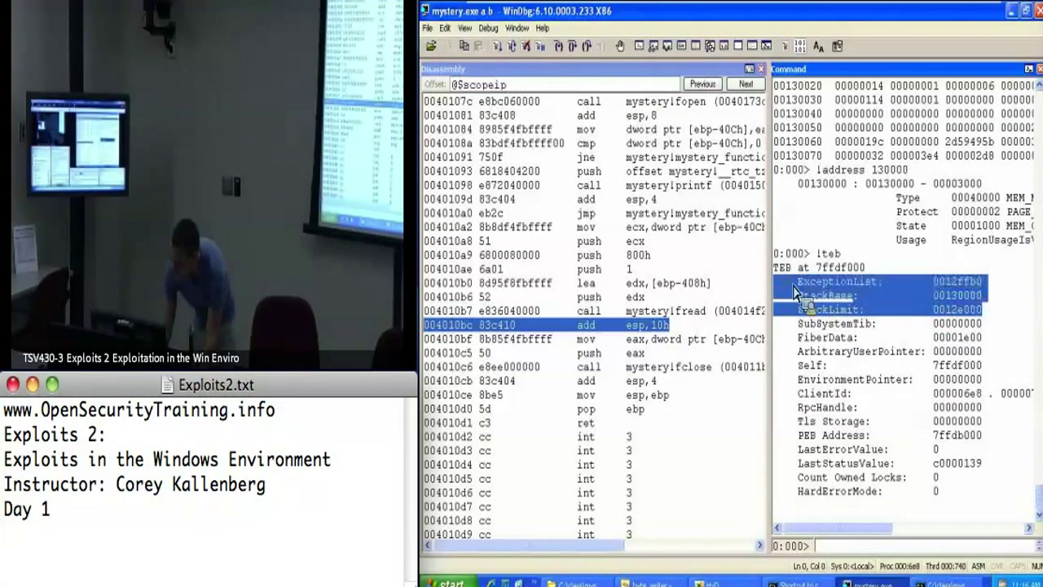
left_click(854, 325)
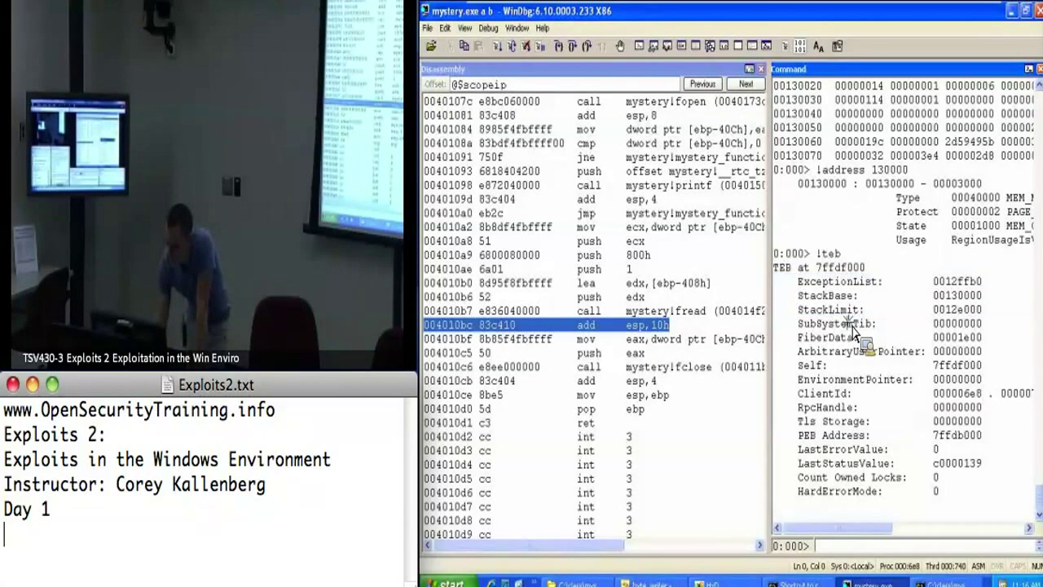
left_click_drag(799, 295, 961, 297)
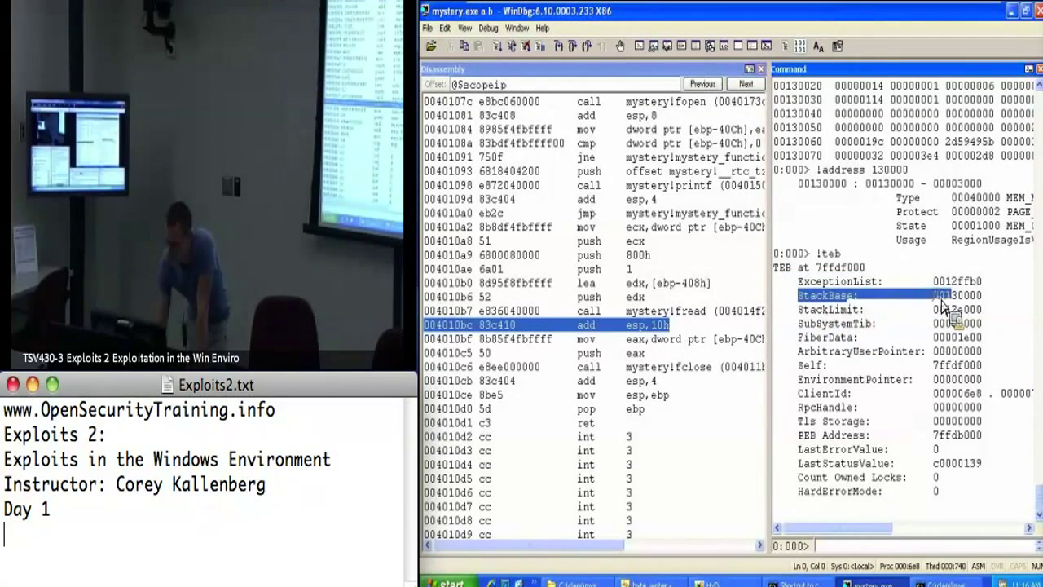
left_click(957, 308)
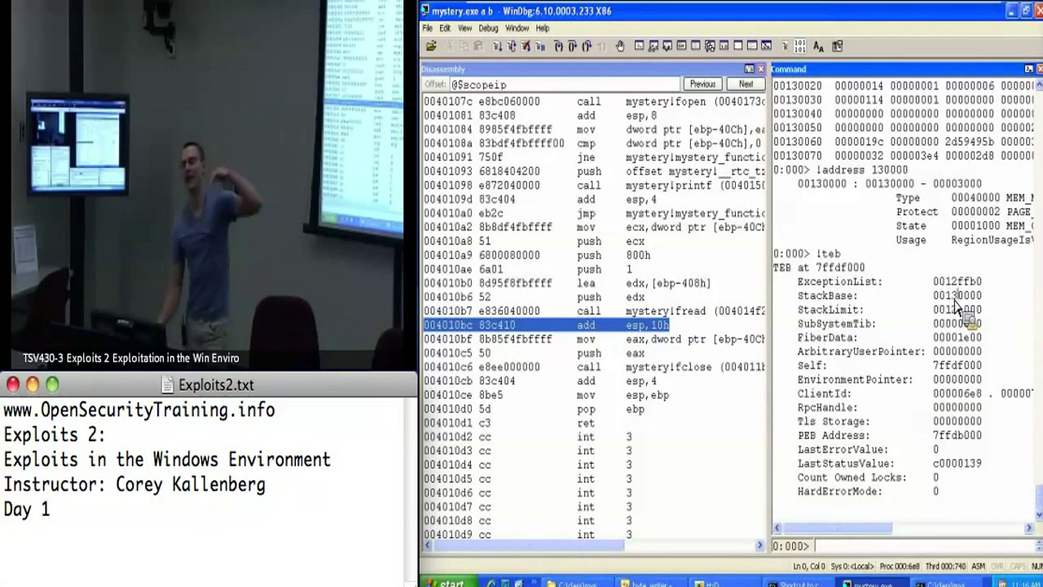